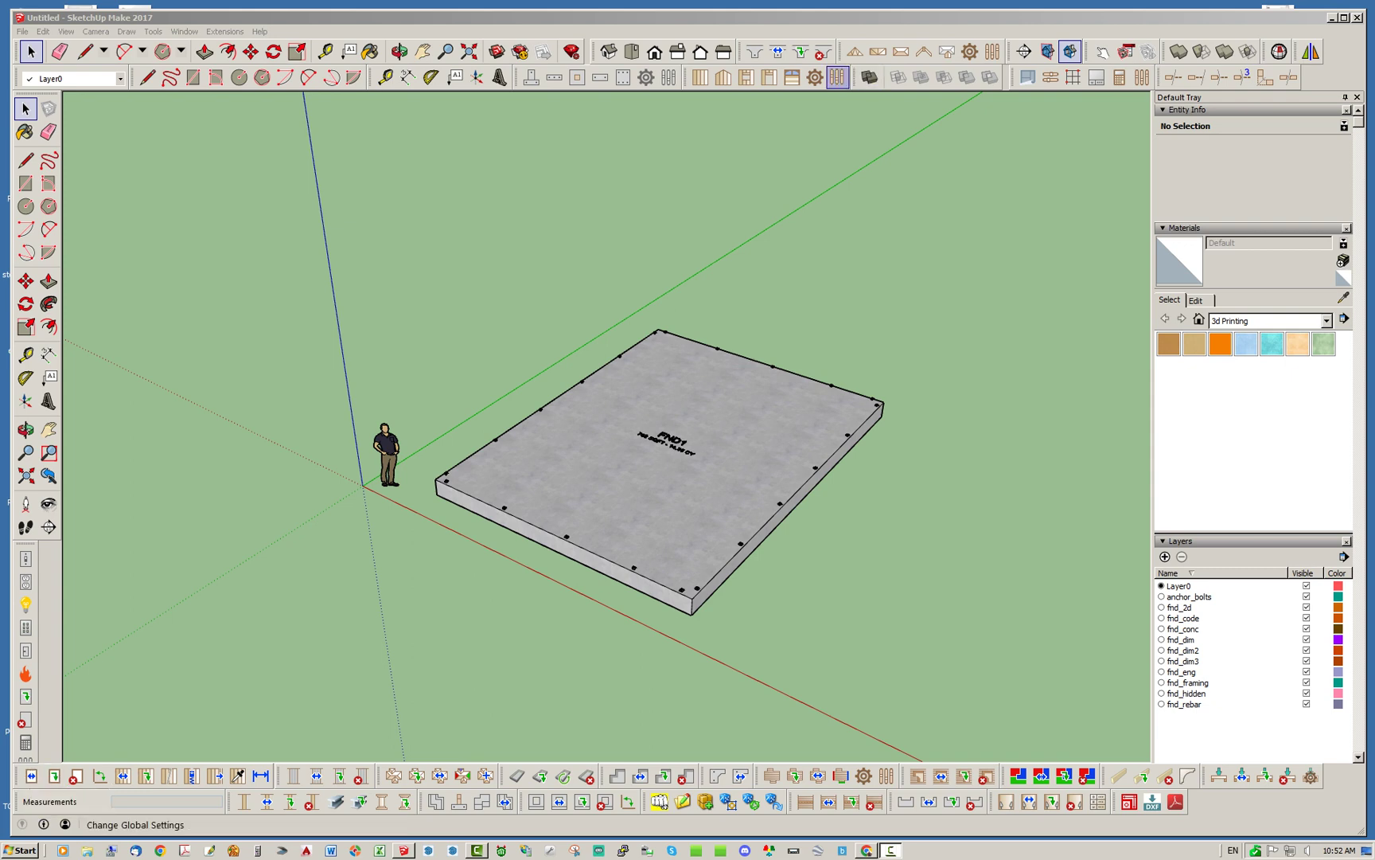
# Review the Auto Dimensions options in the Medeek Wall global settings and the wall toolset's Edit Dimensions tool
pyautogui.click(838, 77)
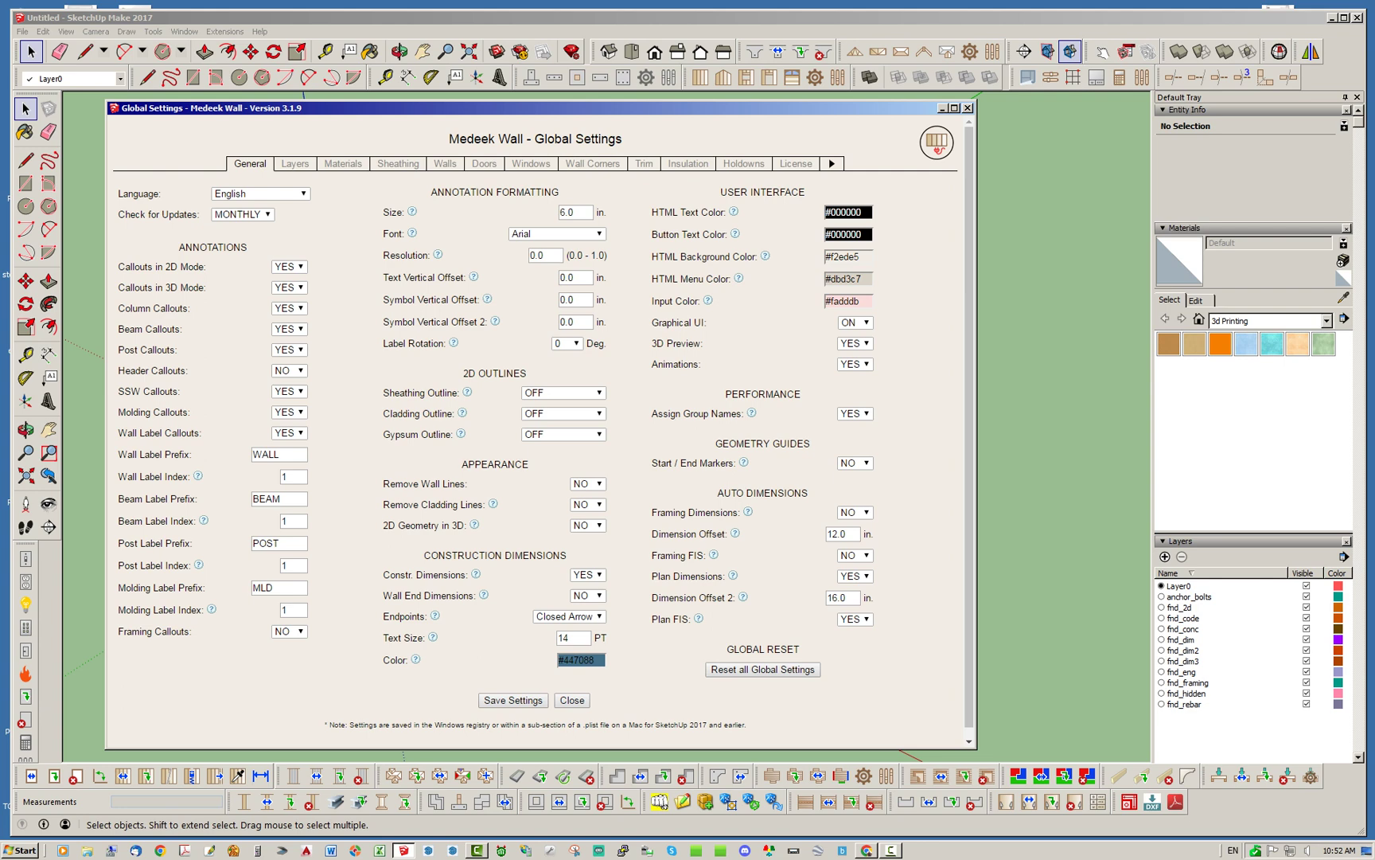
pyautogui.moveTo(698, 618)
pyautogui.moveTo(713, 555)
pyautogui.click(571, 699)
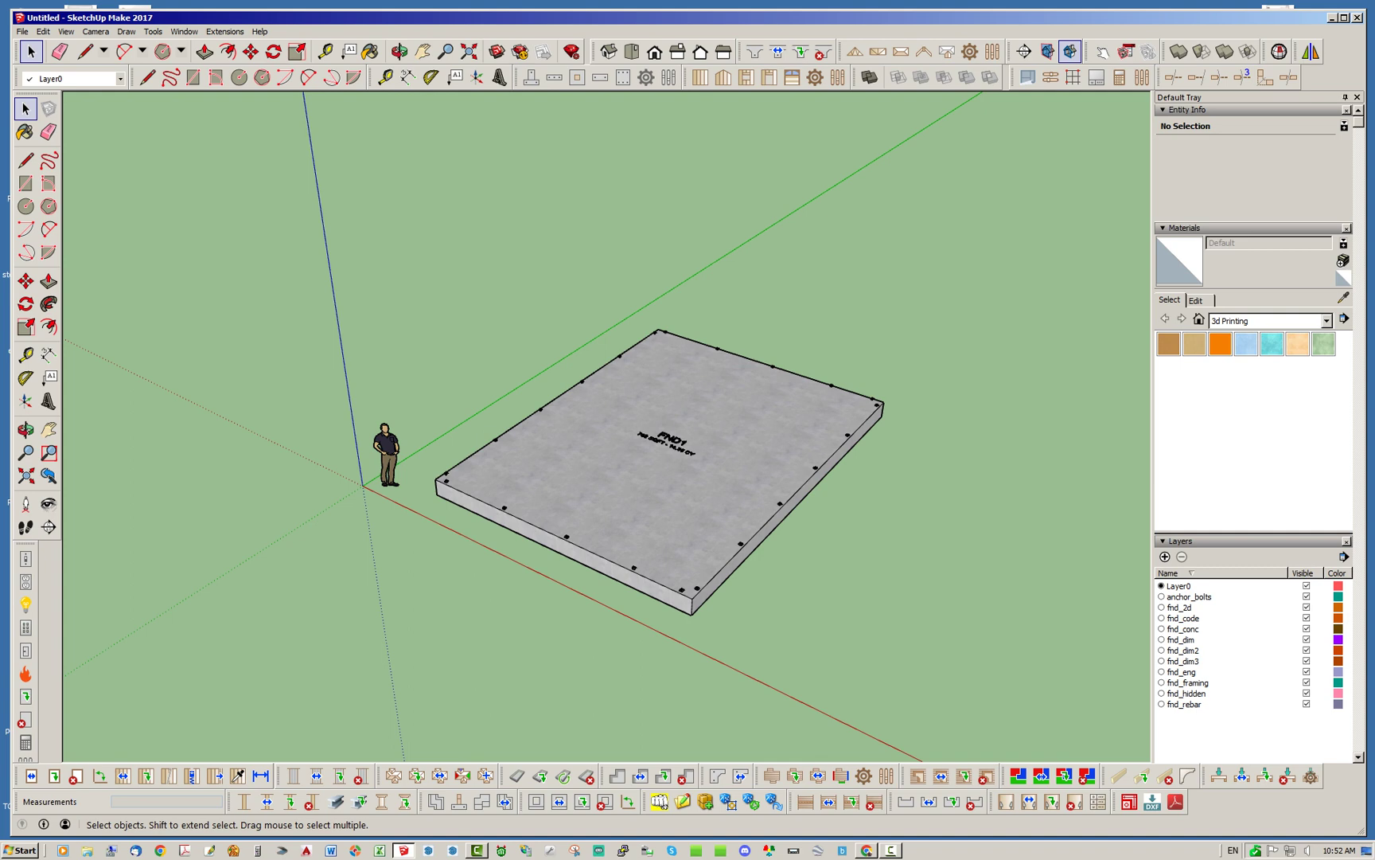
pyautogui.moveTo(24, 776); pyautogui.dragTo(766, 276)
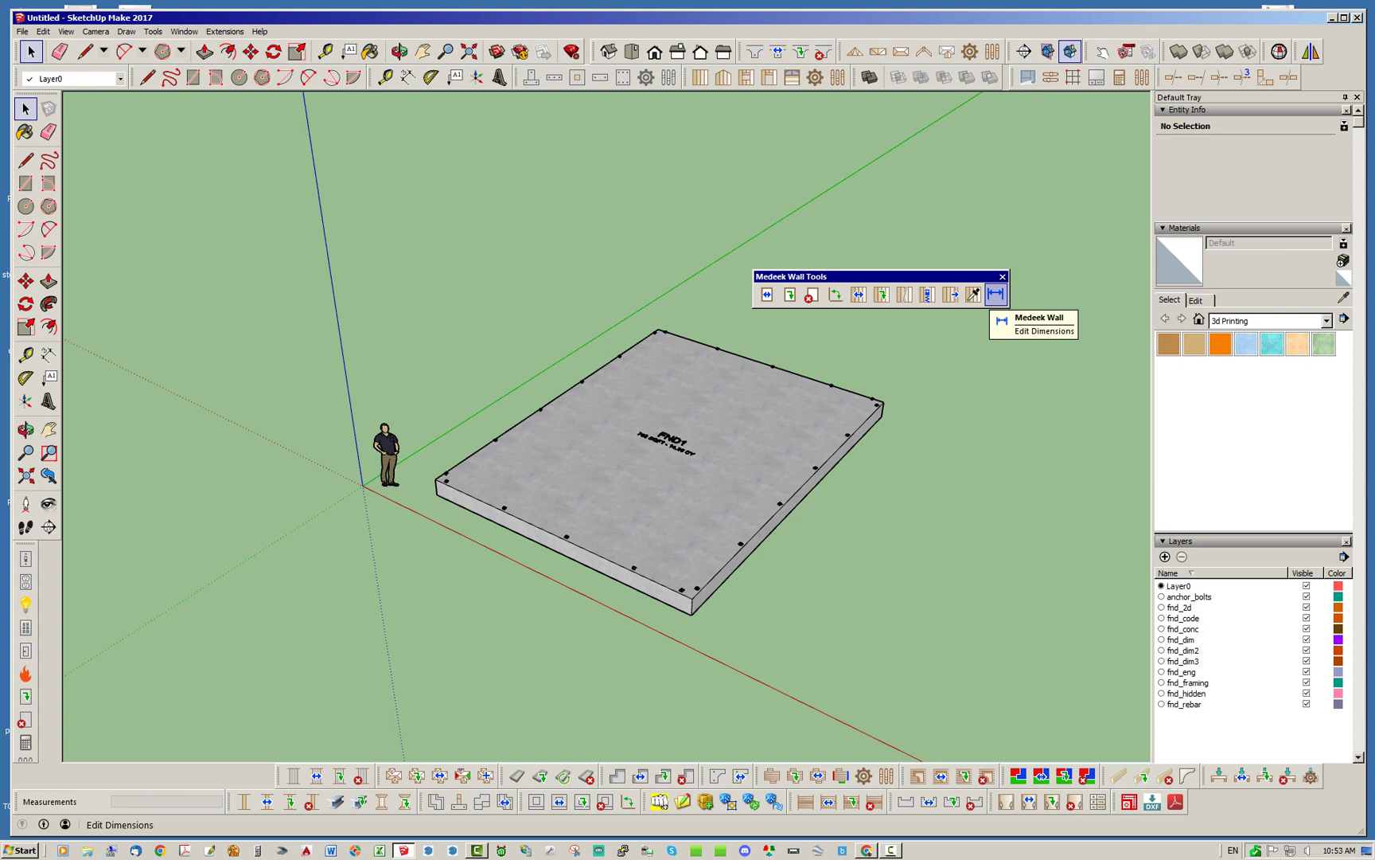
pyautogui.moveTo(796, 276); pyautogui.dragTo(152, 780)
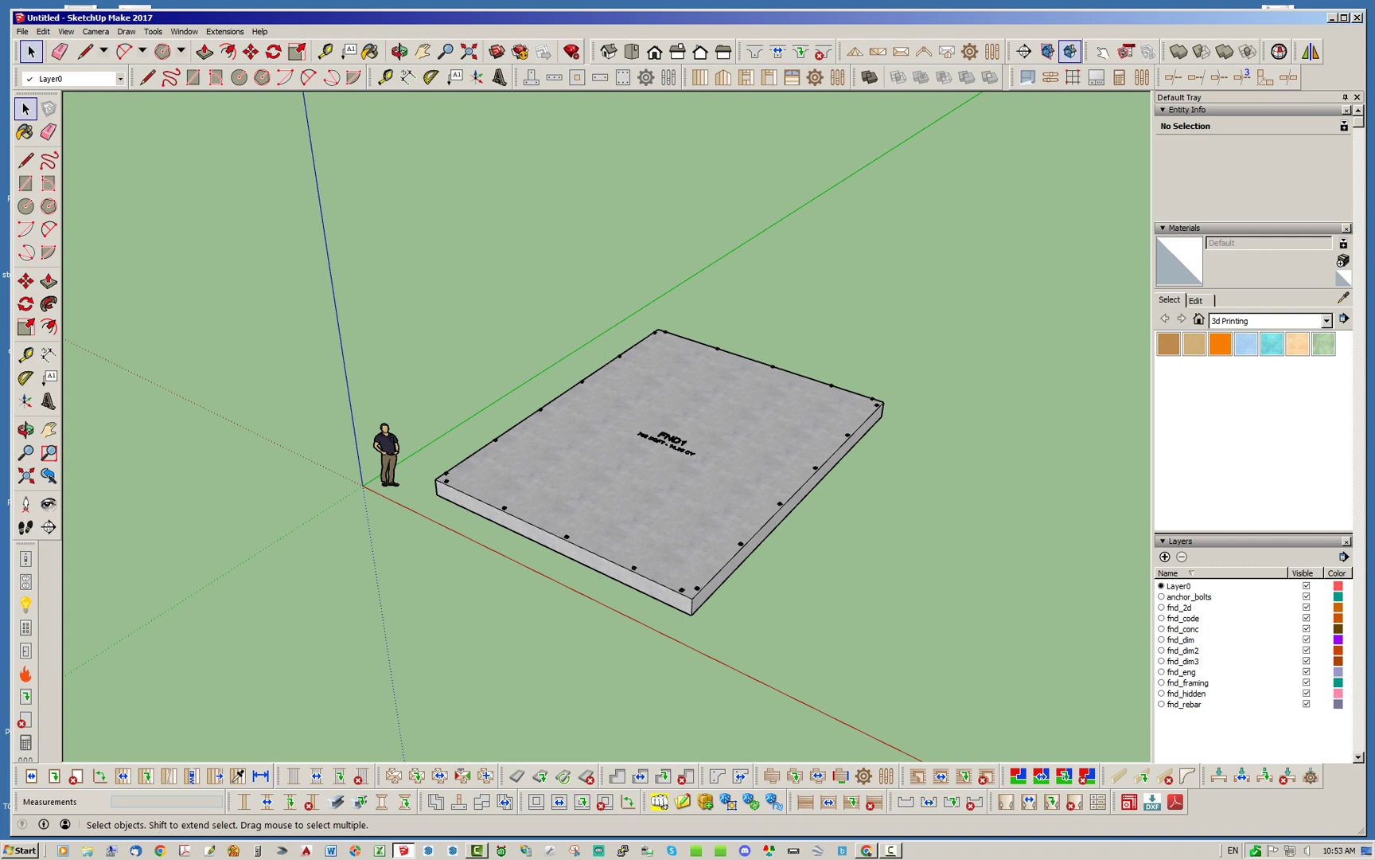
# Lay out a rectangular grid with 1' spacing from the origin, extending past the far sides of the foundation slab
pyautogui.click(1073, 76)
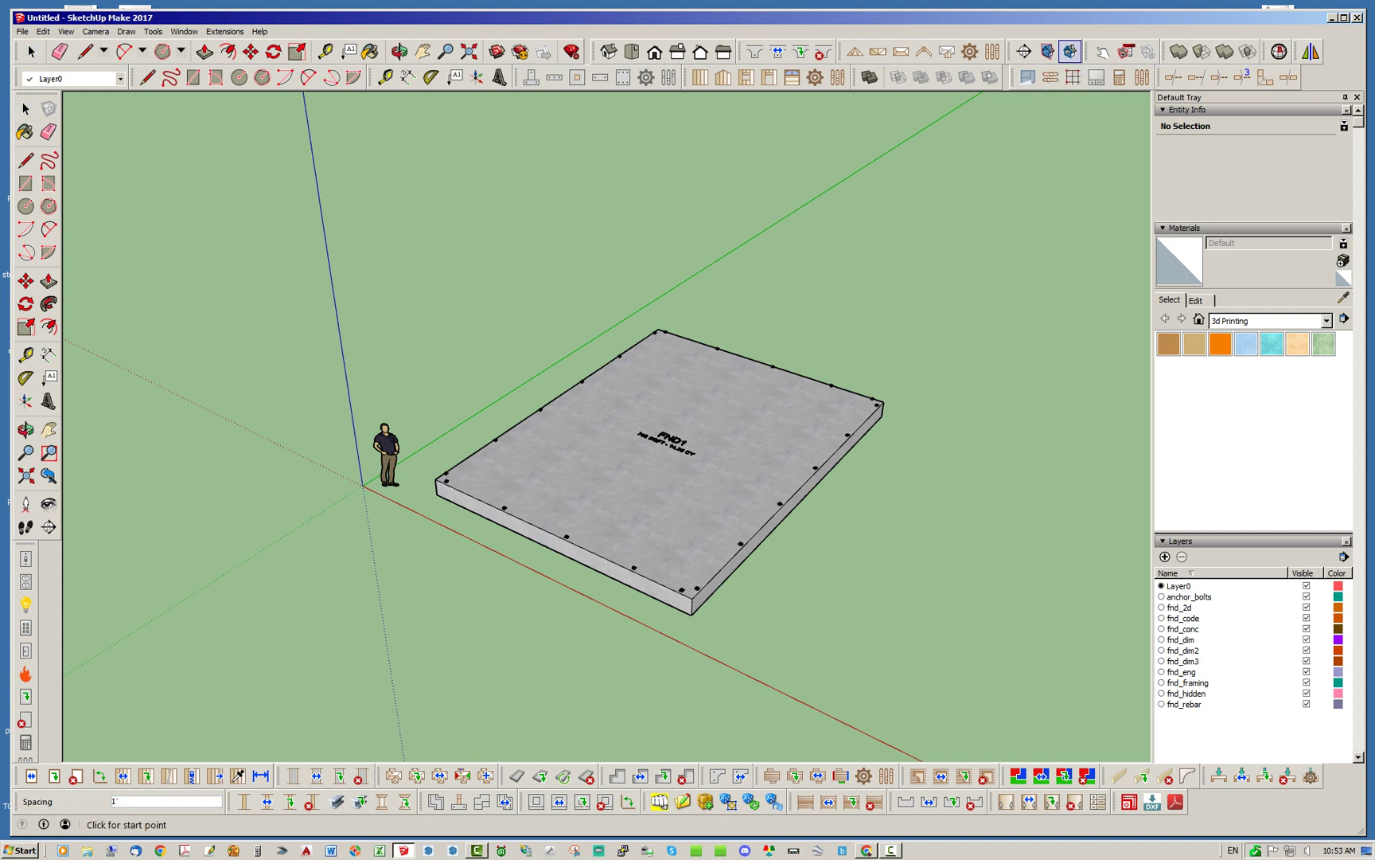
pyautogui.click(363, 485)
pyautogui.click(798, 697)
pyautogui.click(1043, 375)
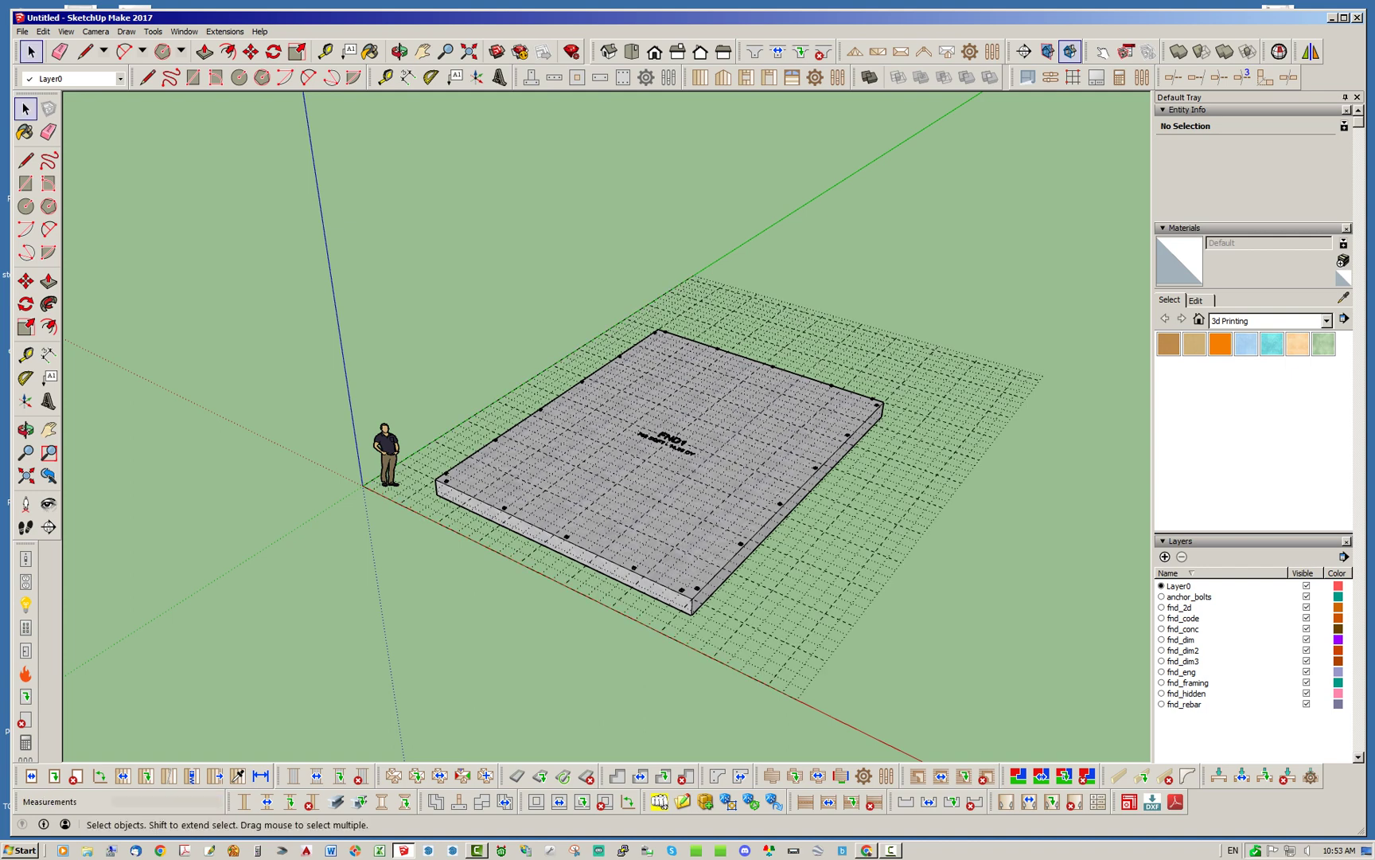
# Draw 24' and 32' rectangular walls along two adjoining slab edges, starting at the slab corner nearest the origin
pyautogui.click(701, 77)
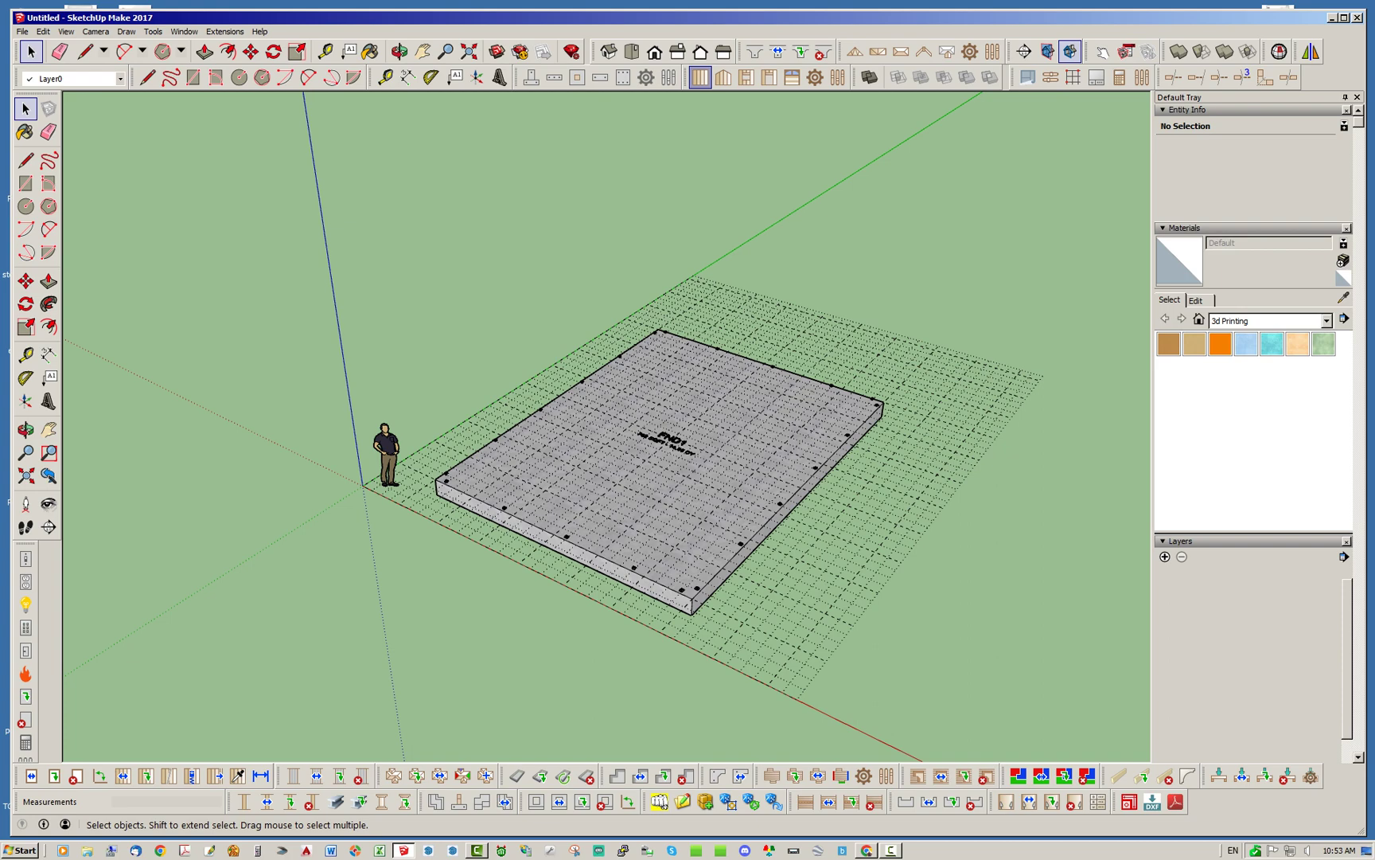
pyautogui.click(436, 480)
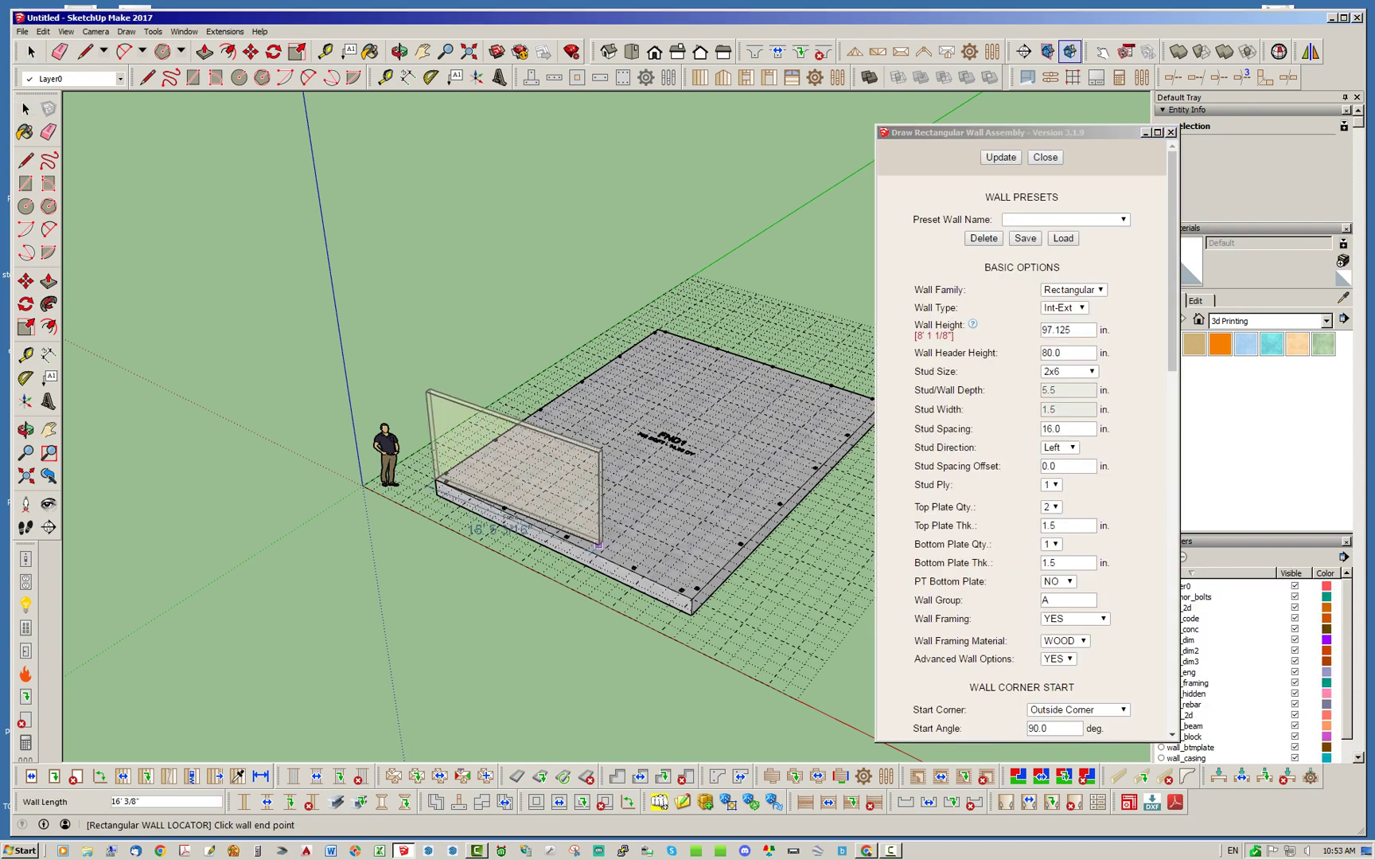
pyautogui.scroll(5, 685, 605)
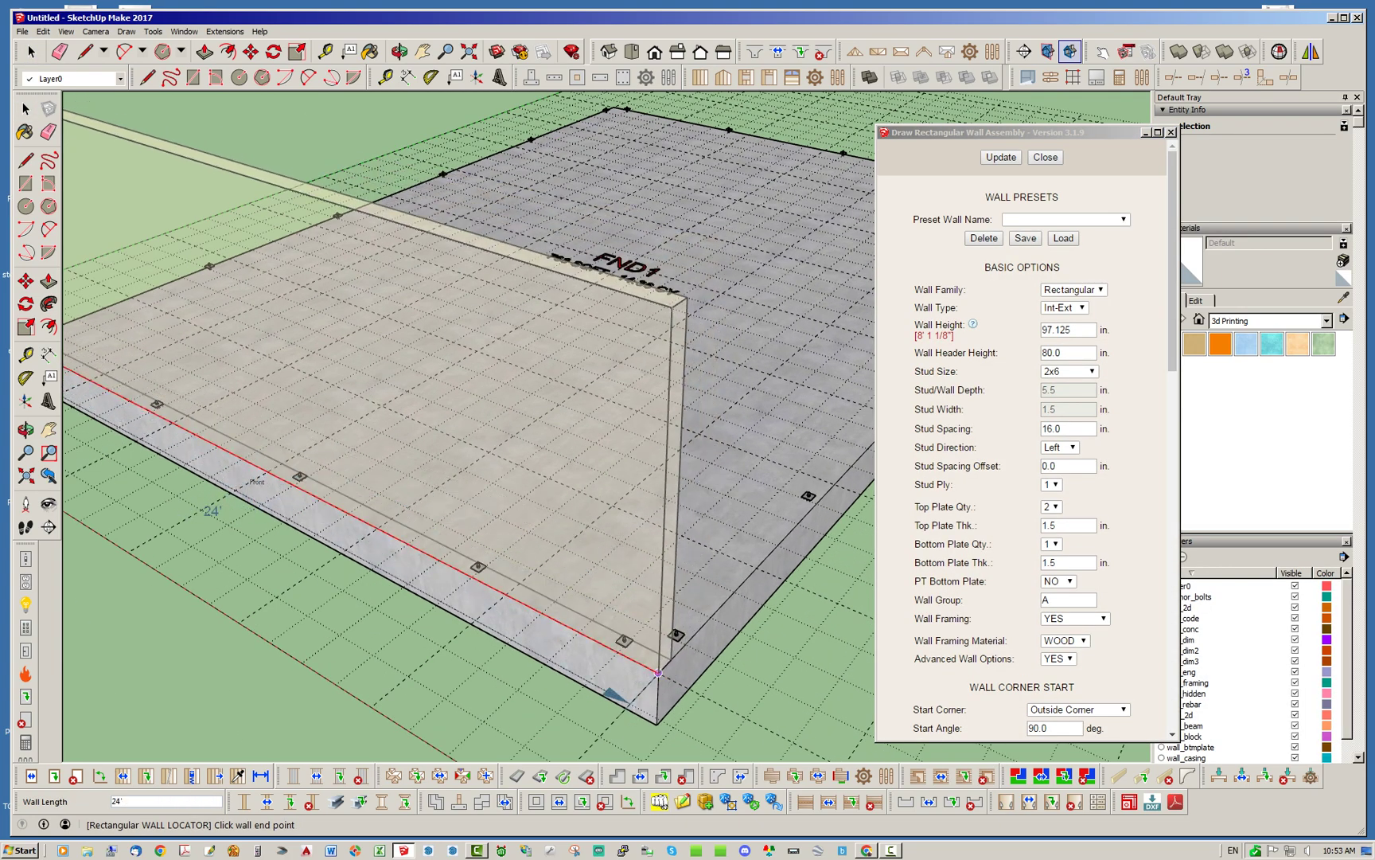
pyautogui.scroll(-6, 658, 672)
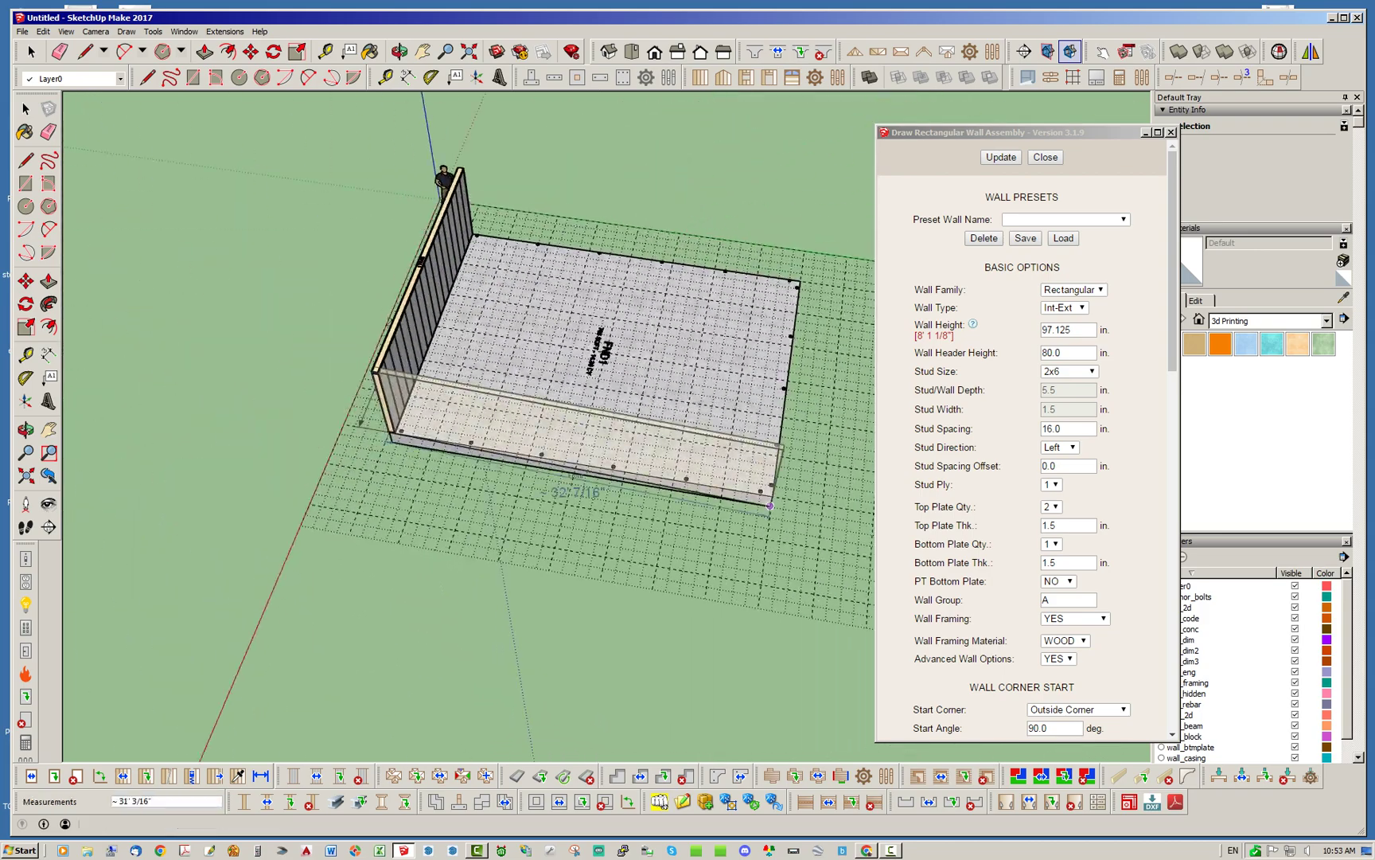
pyautogui.scroll(5, 770, 506)
pyautogui.click(793, 469)
# Continue with a third wall, 24' long, along the slab's far short edge to its next corner
pyautogui.moveTo(793, 469); pyautogui.dragTo(262, 351, button='middle')
pyautogui.scroll(-3, 96, 344)
pyautogui.moveTo(717, 382); pyautogui.dragTo(621, 414, button='middle')
pyautogui.moveTo(477, 470); pyautogui.dragTo(362, 489, button='middle')
pyautogui.scroll(-2, 362, 489)
pyautogui.scroll(3, 450, 516)
pyautogui.scroll(-1, 549, 561)
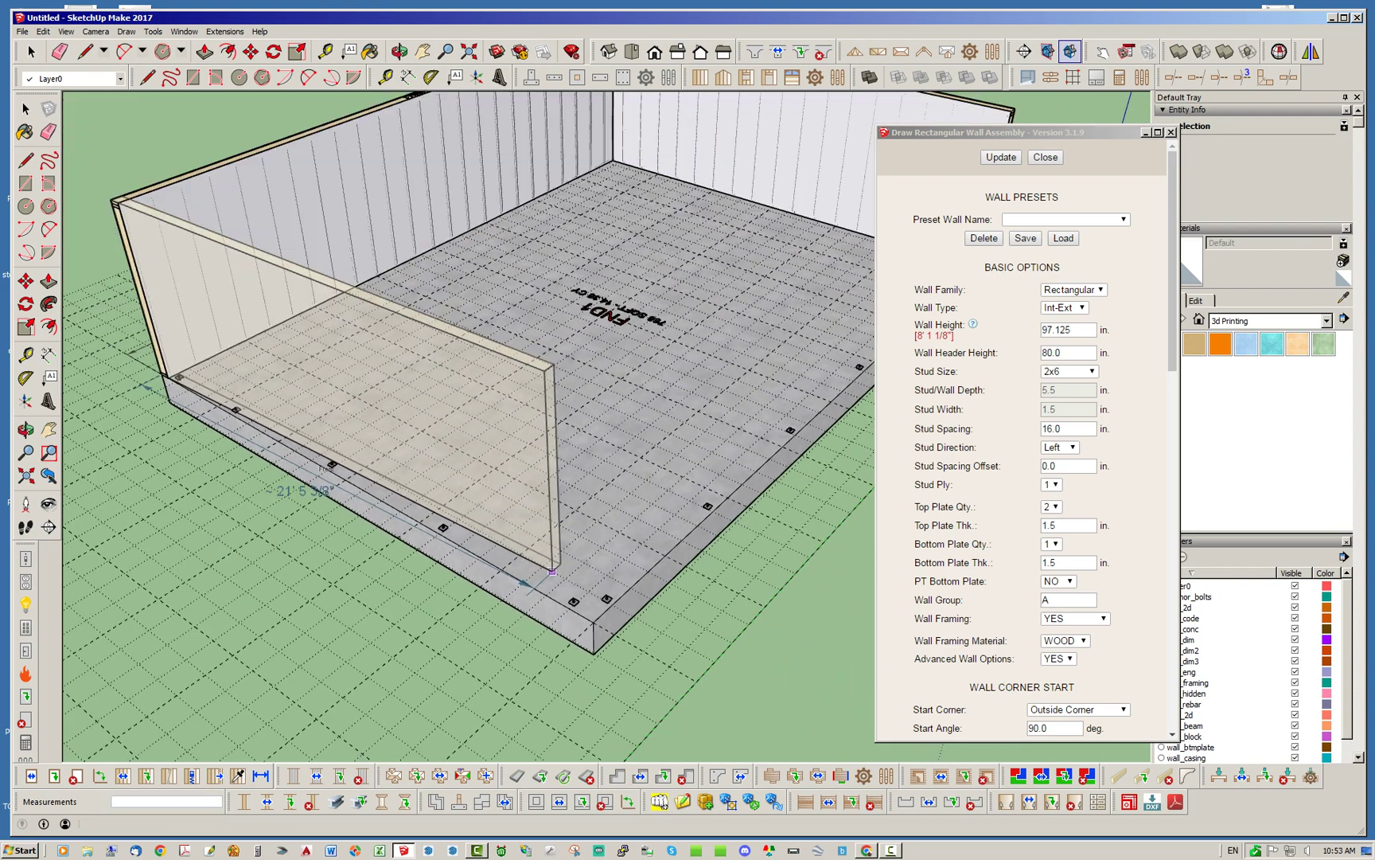
pyautogui.scroll(4, 557, 577)
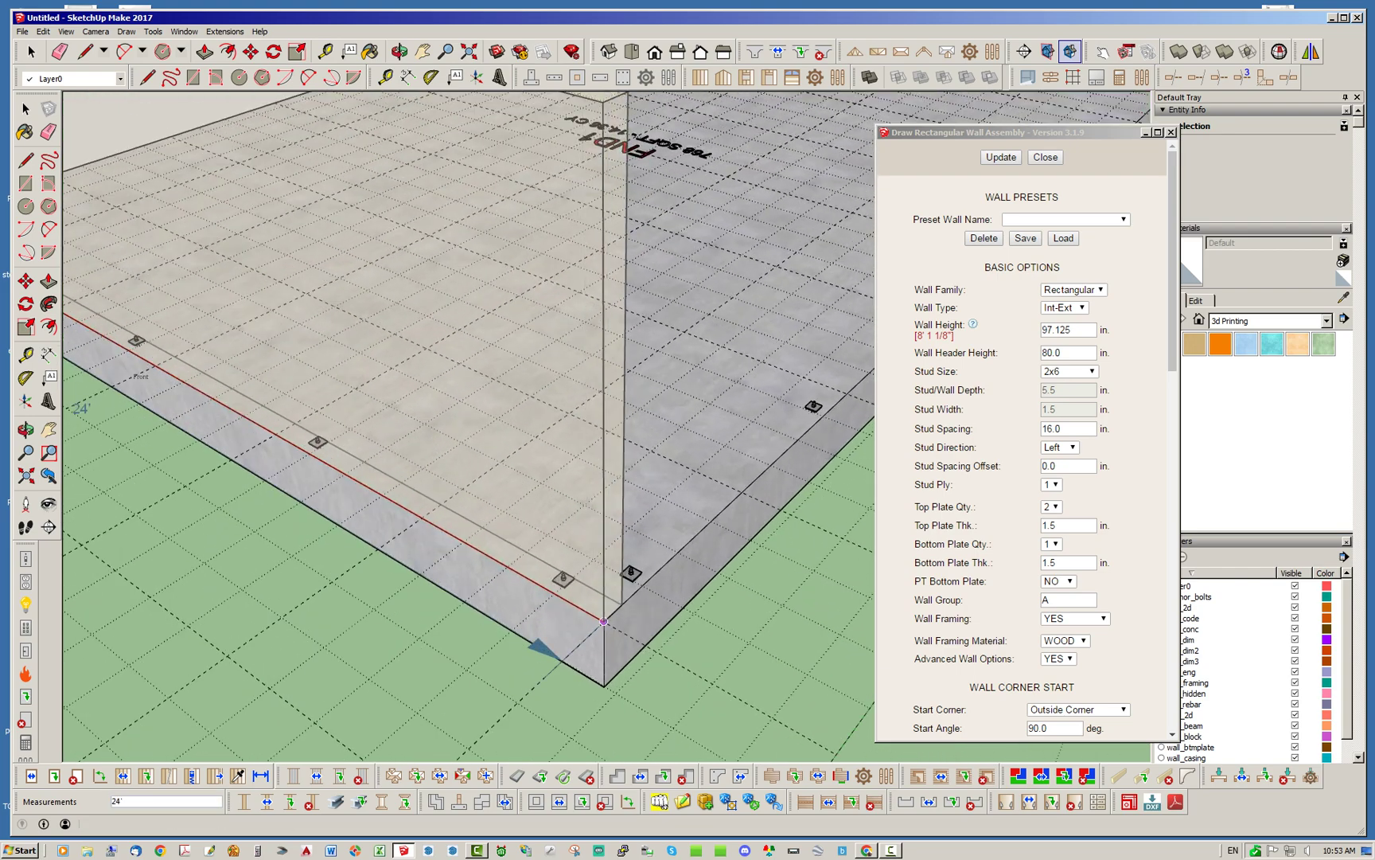
pyautogui.click(604, 622)
# Close the wall perimeter with a fourth wall, 32' long, ending at the starting corner, and finish the wall command
pyautogui.scroll(-4, 580, 595)
pyautogui.moveTo(645, 624); pyautogui.dragTo(398, 613, button='middle')
pyautogui.scroll(-3, 398, 573)
pyautogui.scroll(4, 716, 502)
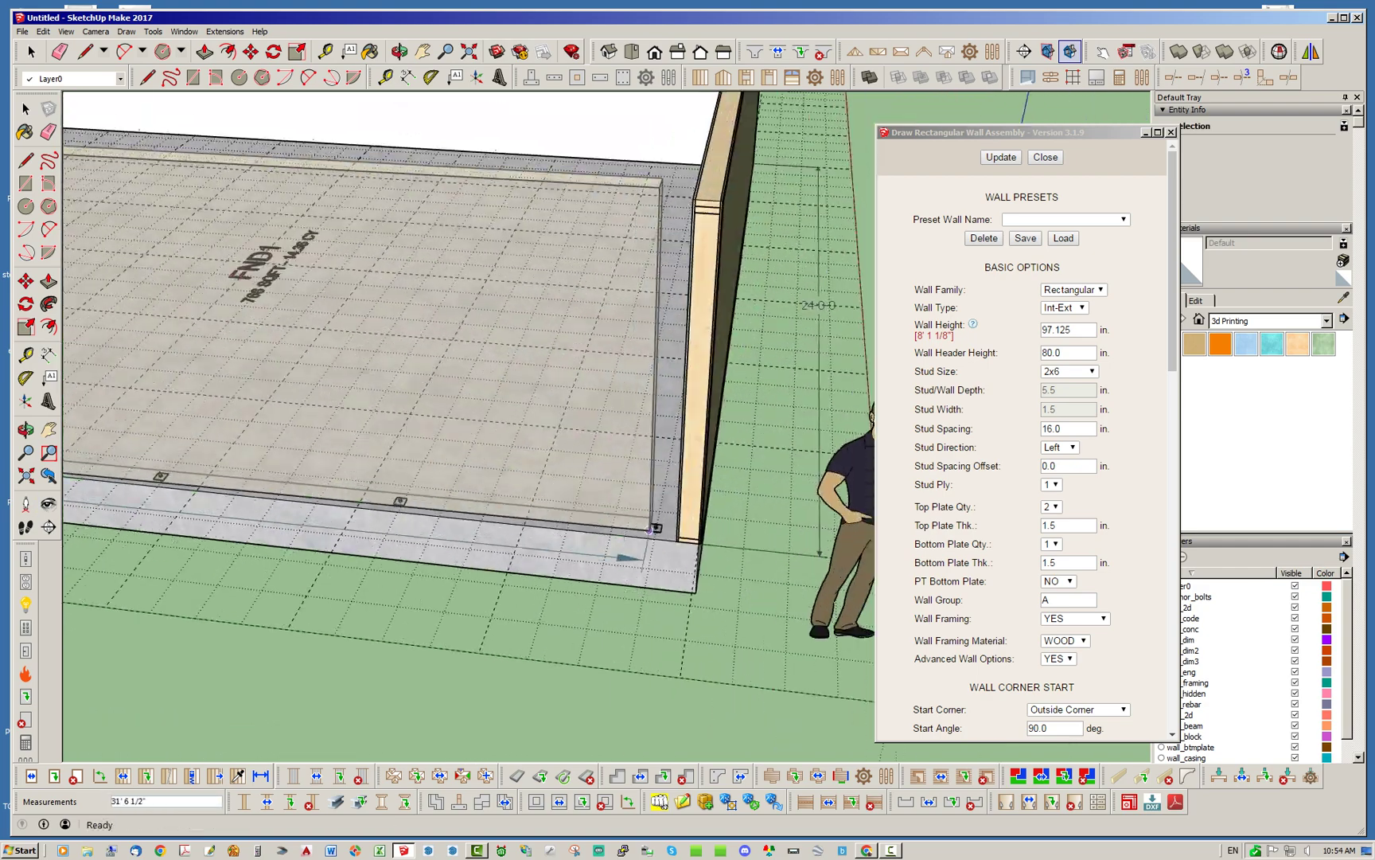
pyautogui.scroll(5, 651, 527)
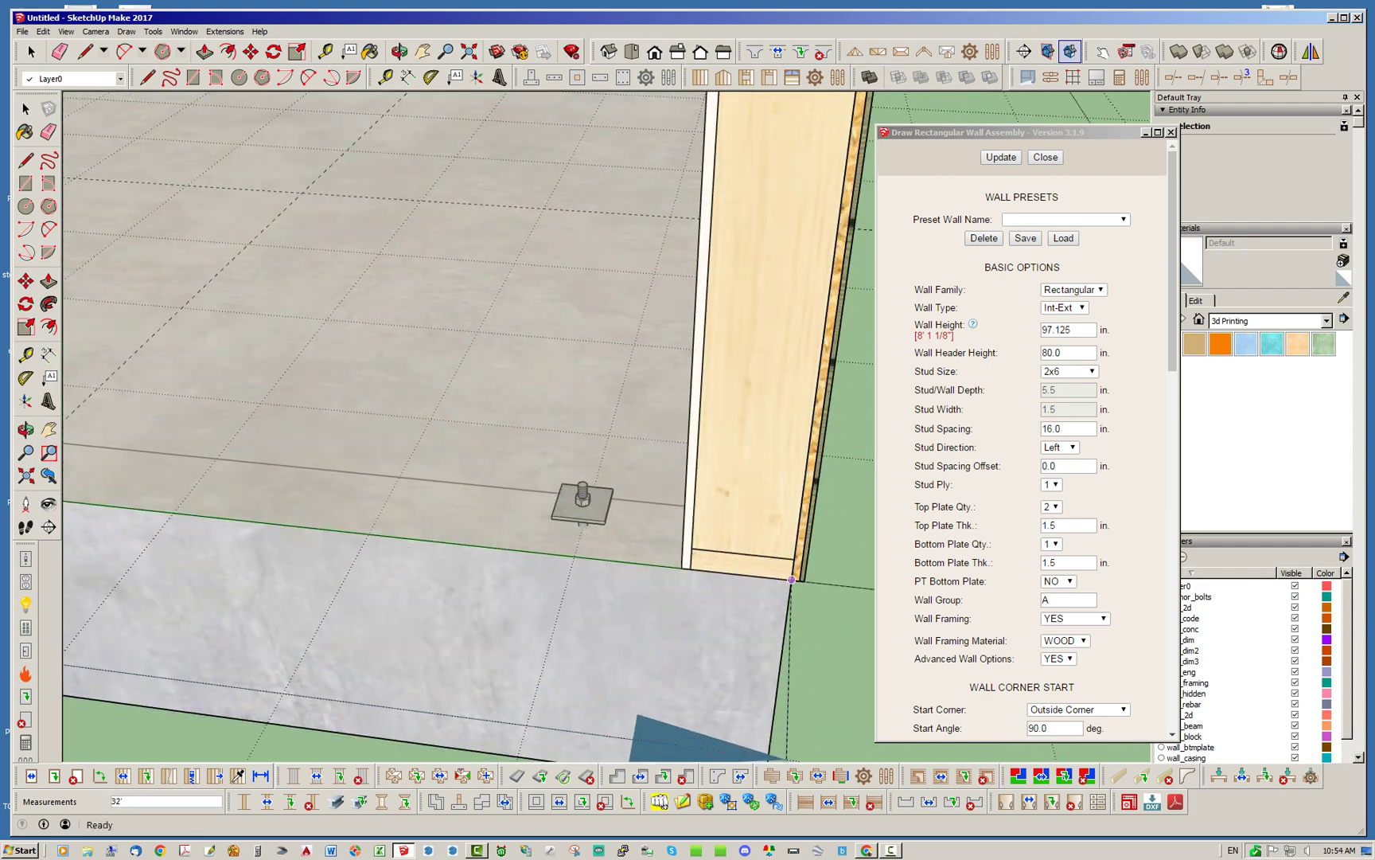
pyautogui.click(791, 580)
pyautogui.press('space')
# Place a 120 x 84 in. garage door in the 32' wall labelled WALL2, centred 8' from its near corner
pyautogui.scroll(-6, 733, 509)
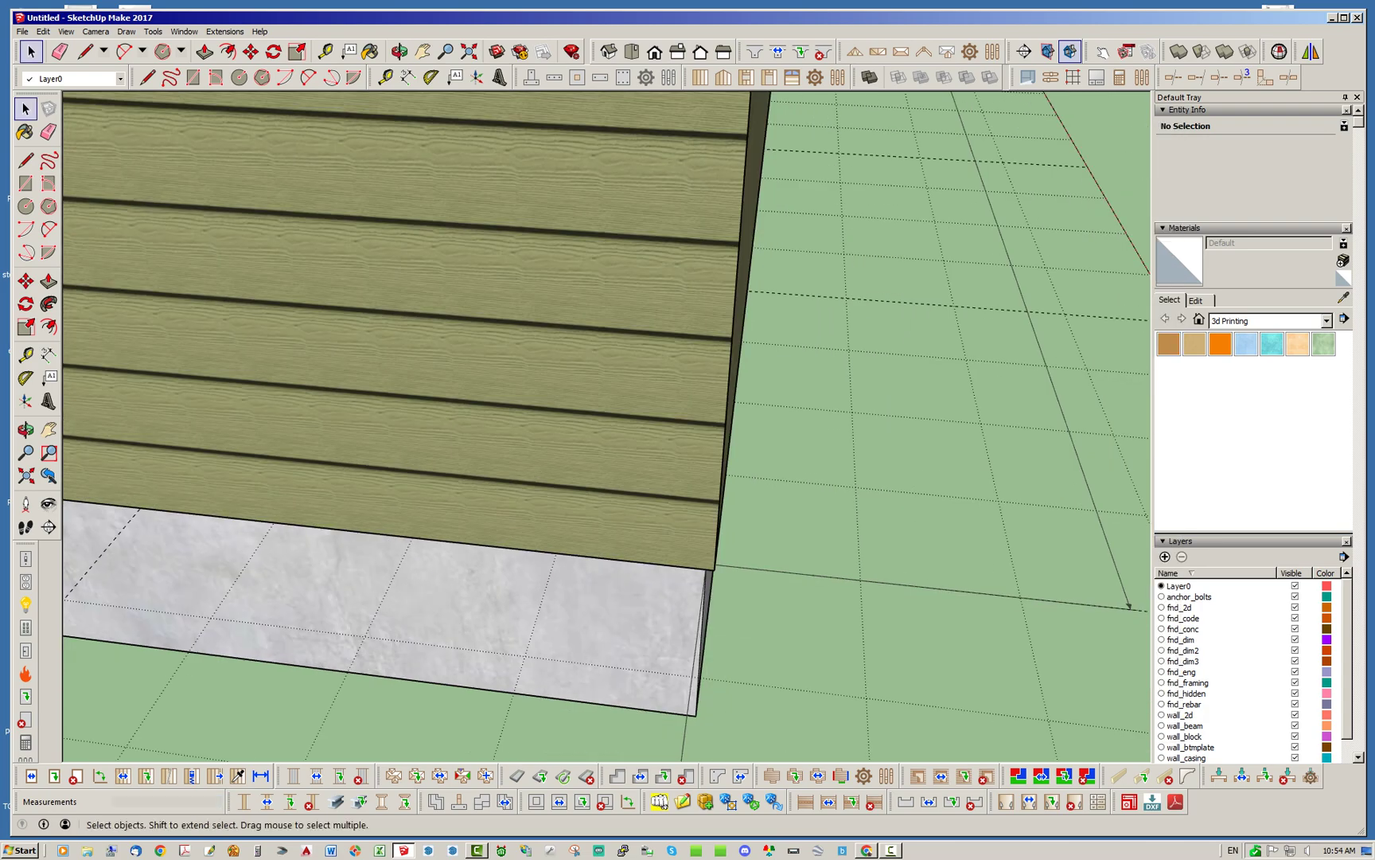
pyautogui.scroll(-4, 766, 511)
pyautogui.moveTo(765, 511); pyautogui.dragTo(334, 486, button='middle')
pyautogui.moveTo(637, 478); pyautogui.dragTo(509, 498, button='middle')
pyautogui.scroll(-2, 549, 567)
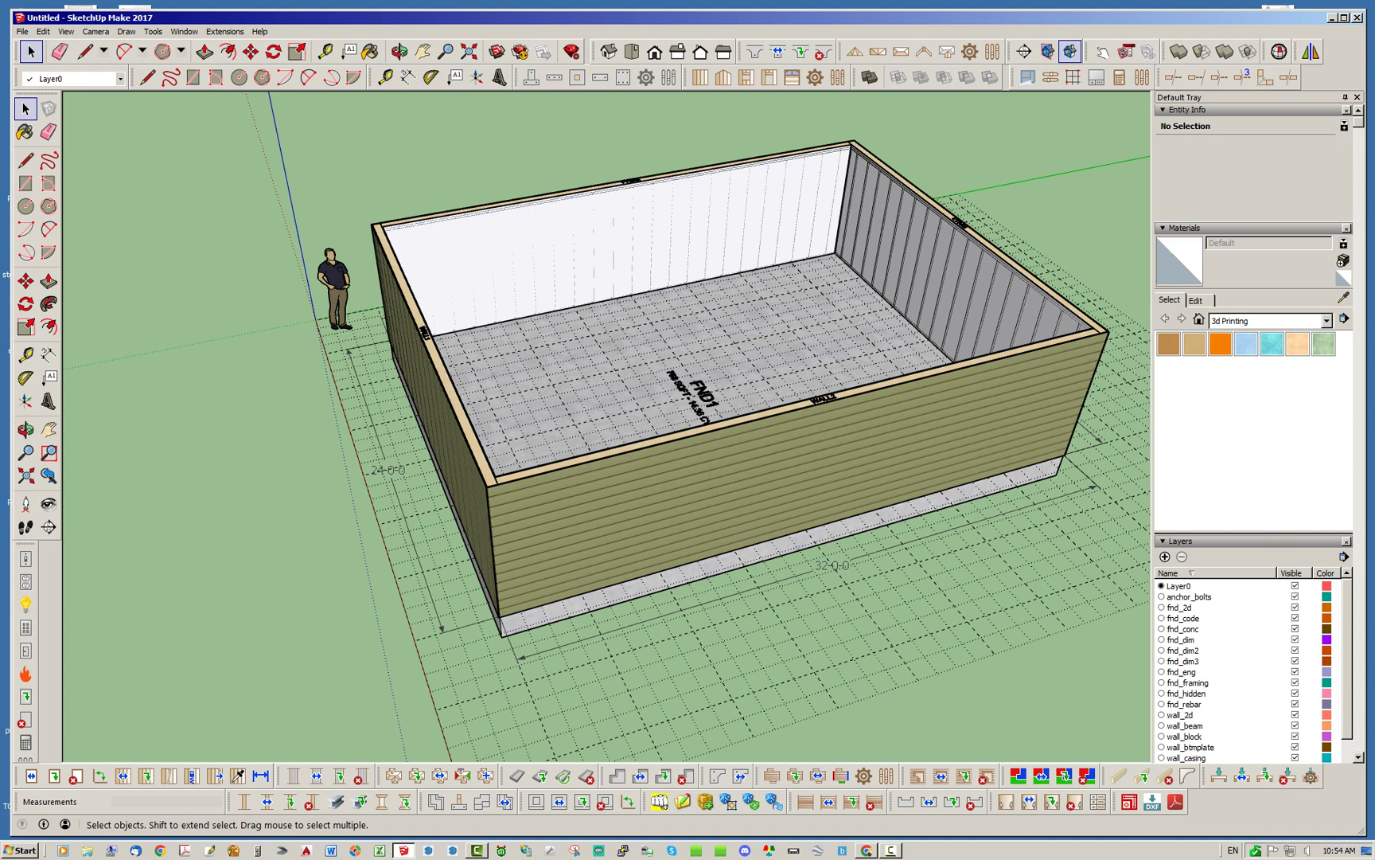
pyautogui.click(792, 77)
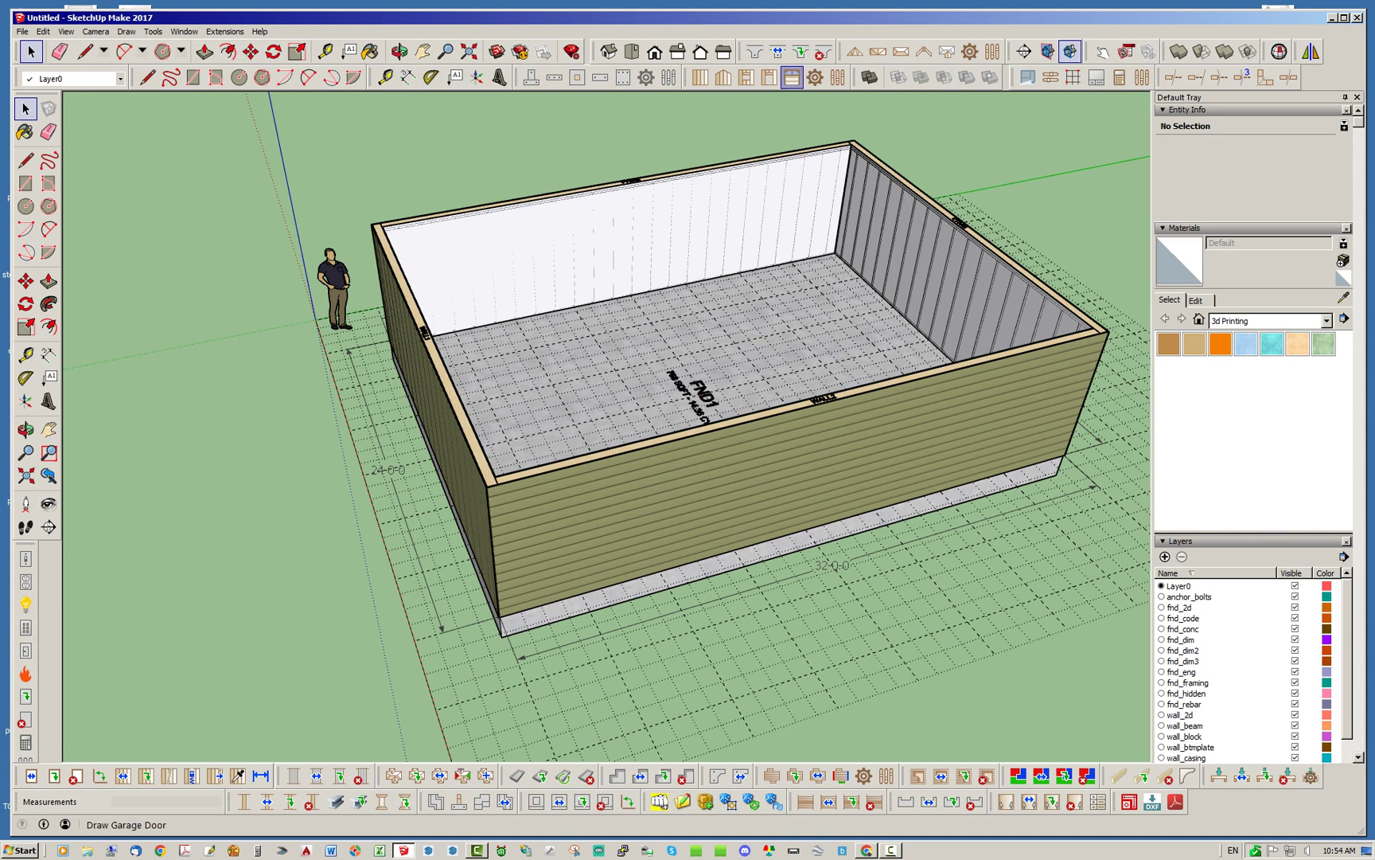
pyautogui.scroll(-3, 334, 375)
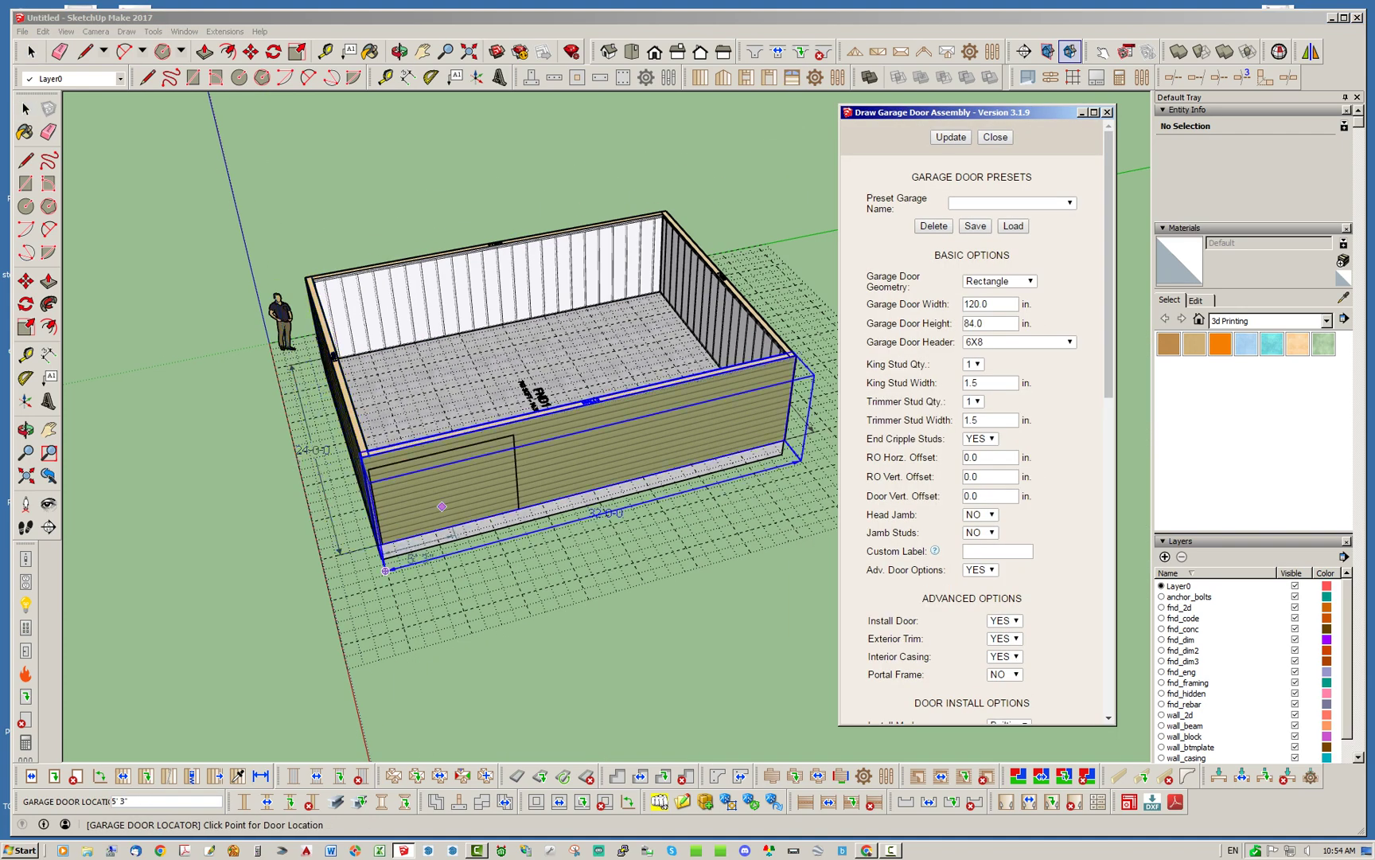
pyautogui.scroll(5, 541, 406)
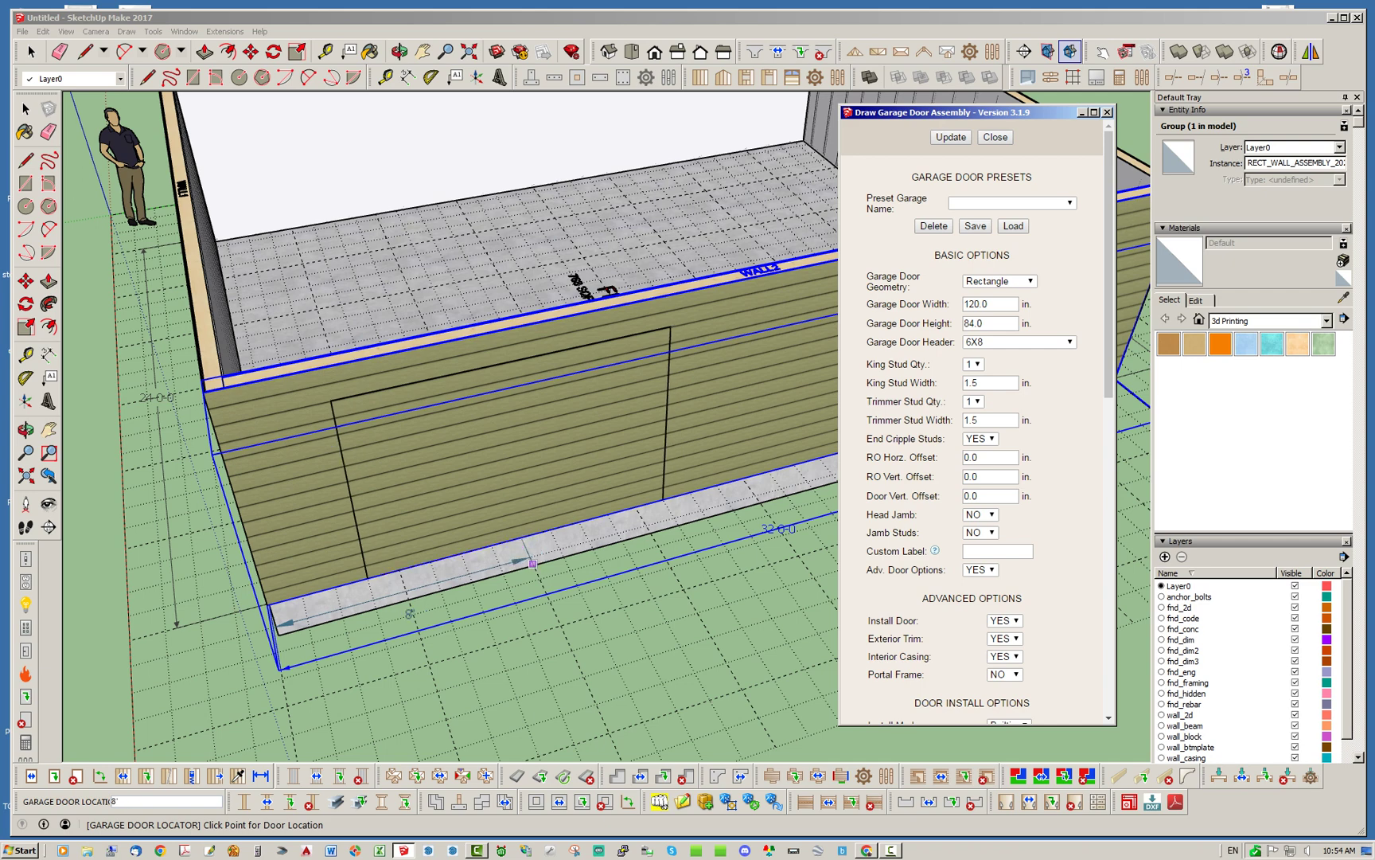
pyautogui.click(529, 558)
pyautogui.click(529, 556)
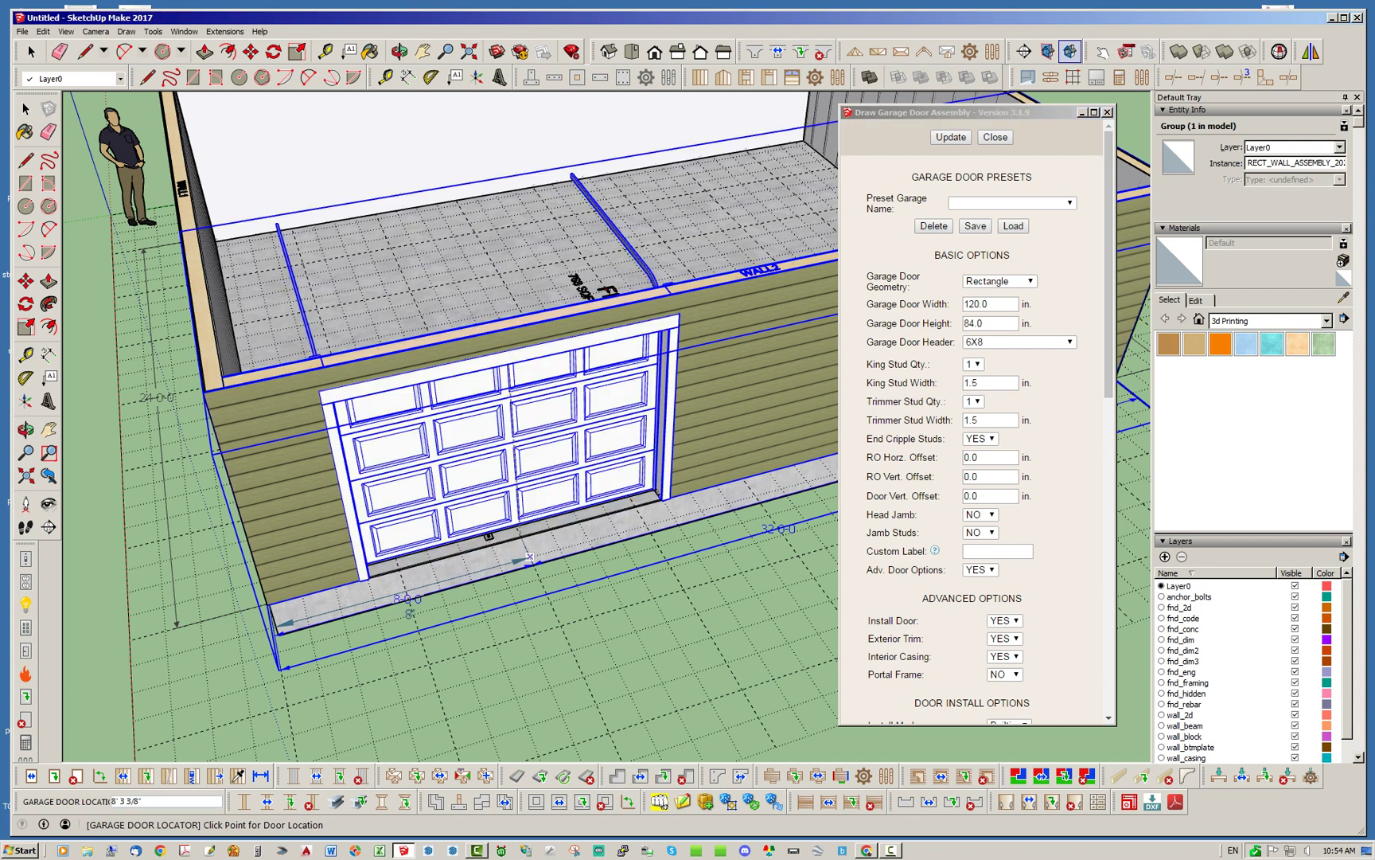
# Place a 36 x 80 in. door in the same 32' wall, 10' beyond the garage door's centre
pyautogui.click(769, 77)
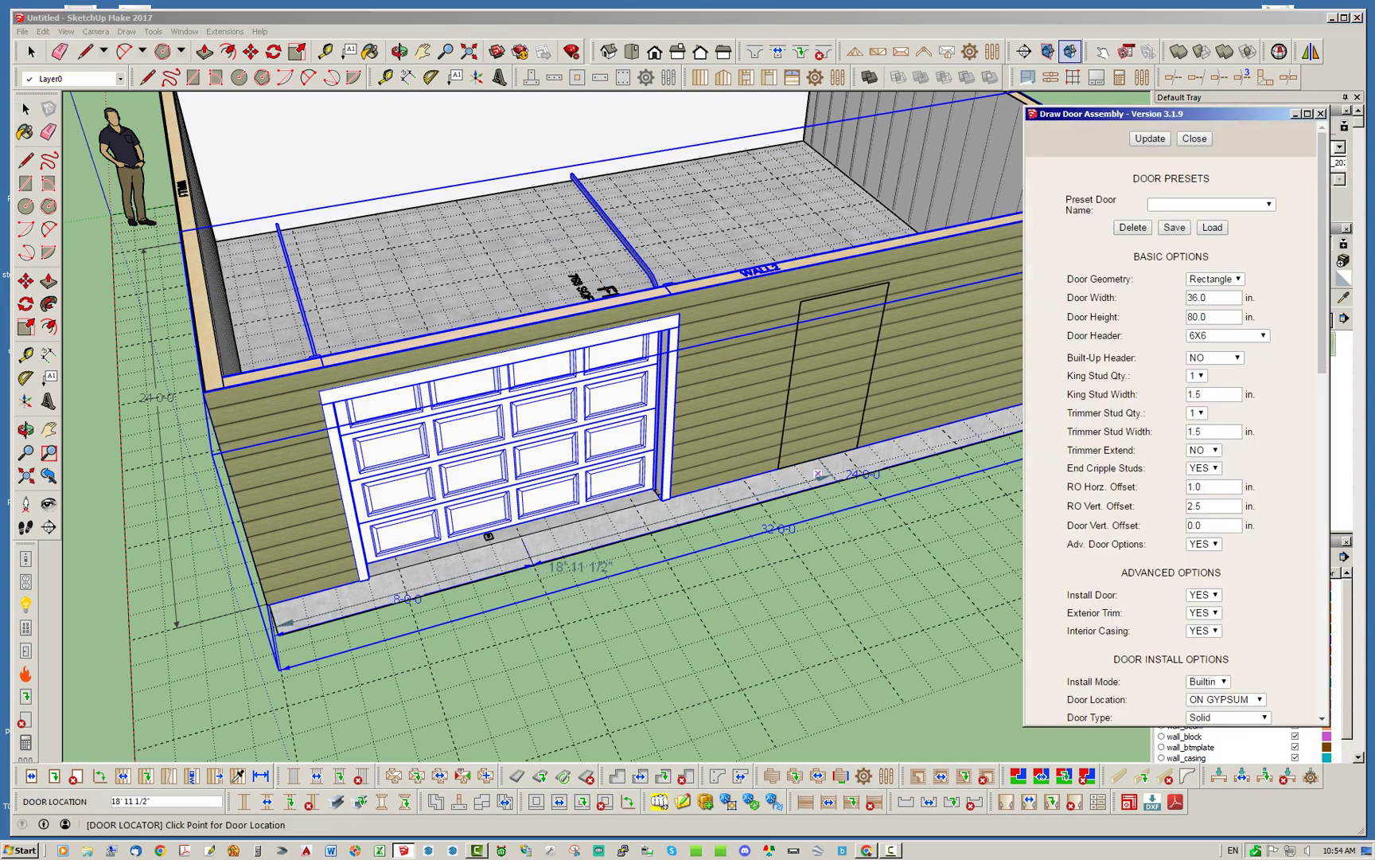
pyautogui.click(817, 473)
pyautogui.scroll(-3, 381, 401)
pyautogui.moveTo(621, 413); pyautogui.dragTo(414, 358, button='middle')
# Place a 36 x 48 in. window in the same wall, 26' along it and 8' beyond the door's centre
pyautogui.click(746, 77)
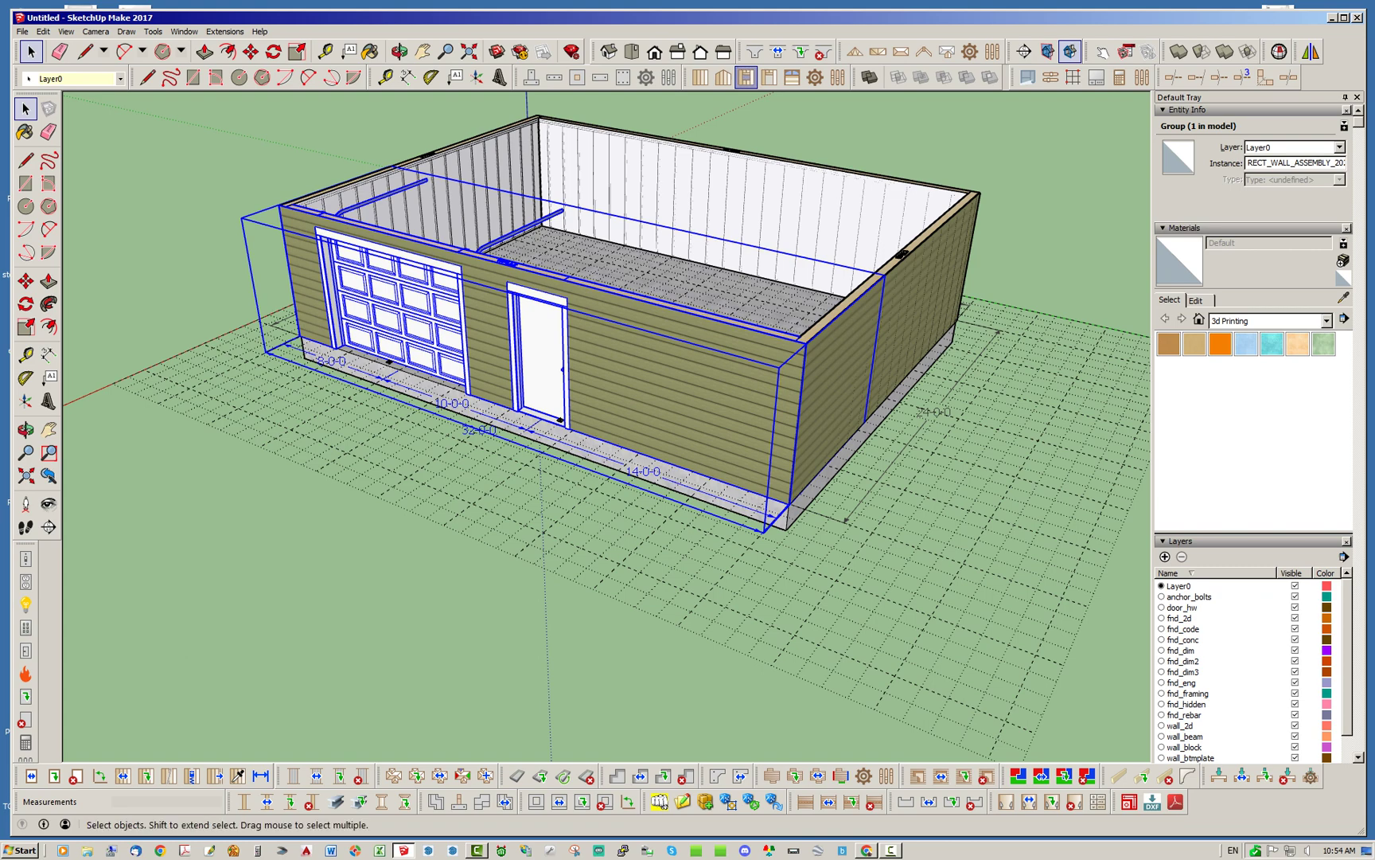
pyautogui.click(746, 77)
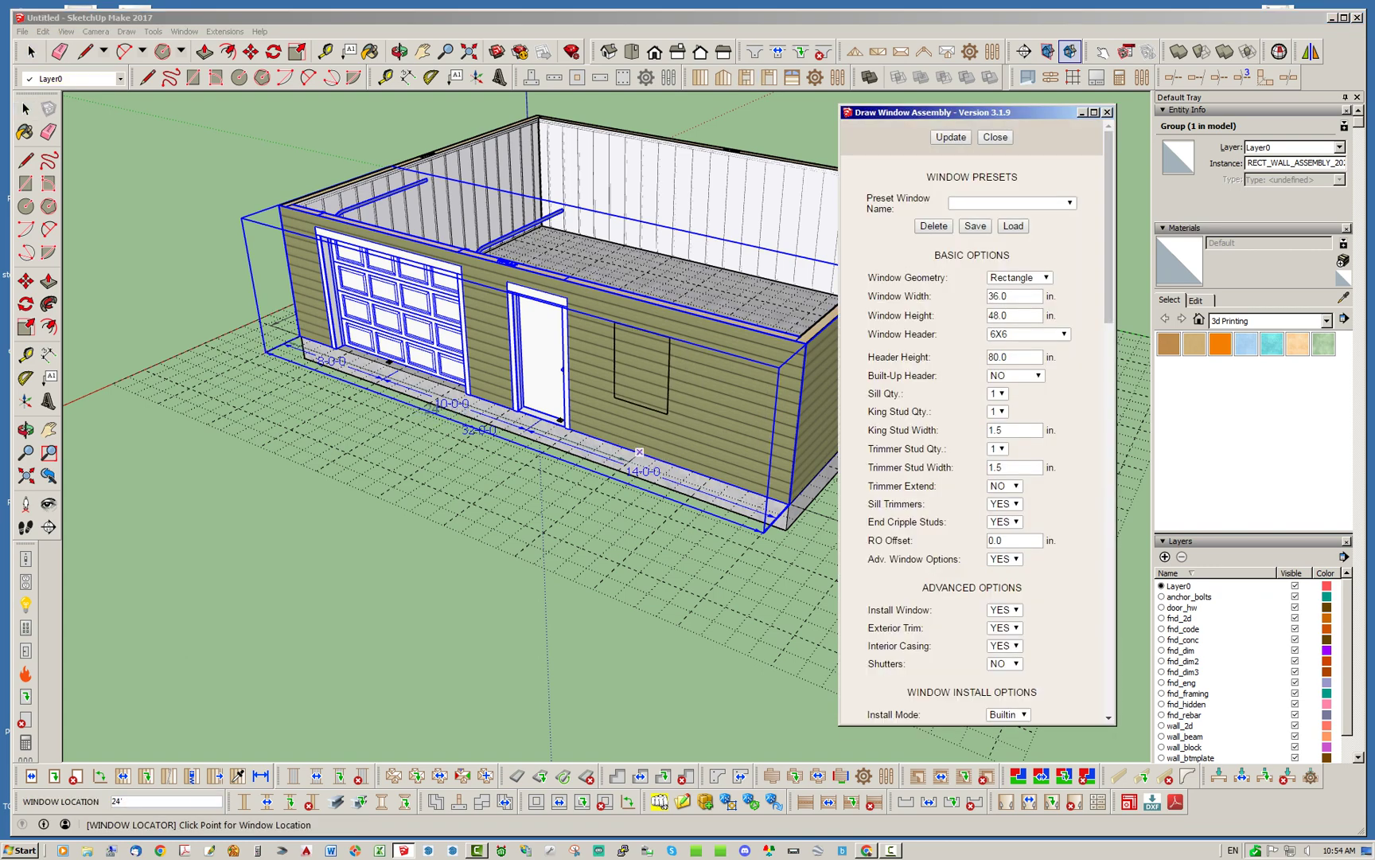
pyautogui.click(670, 463)
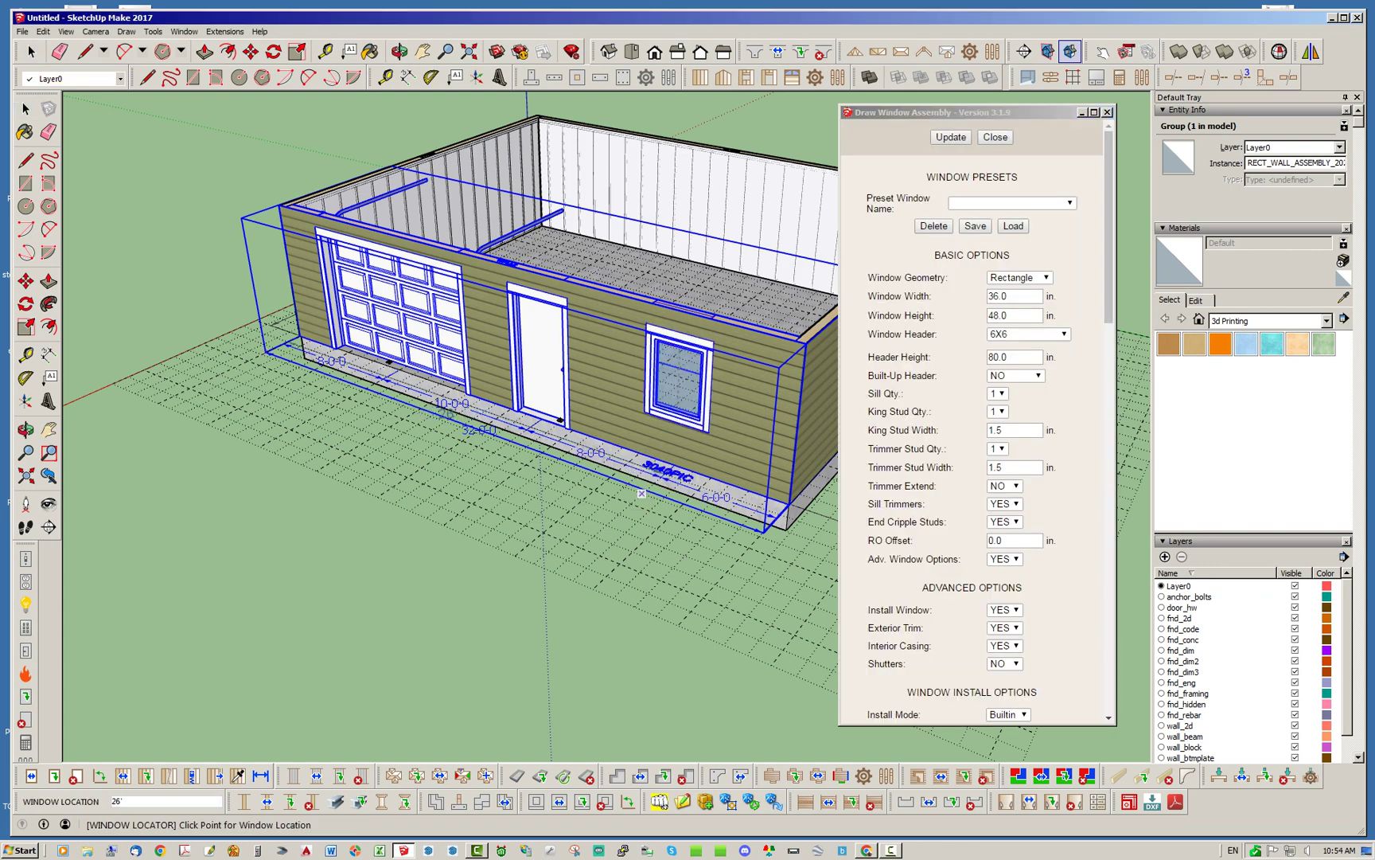
# Place two 36 x 48 in. windows in the adjoining 24' wall at 8' and 16', and finish the window command
pyautogui.moveTo(641, 493); pyautogui.dragTo(510, 521, button='middle')
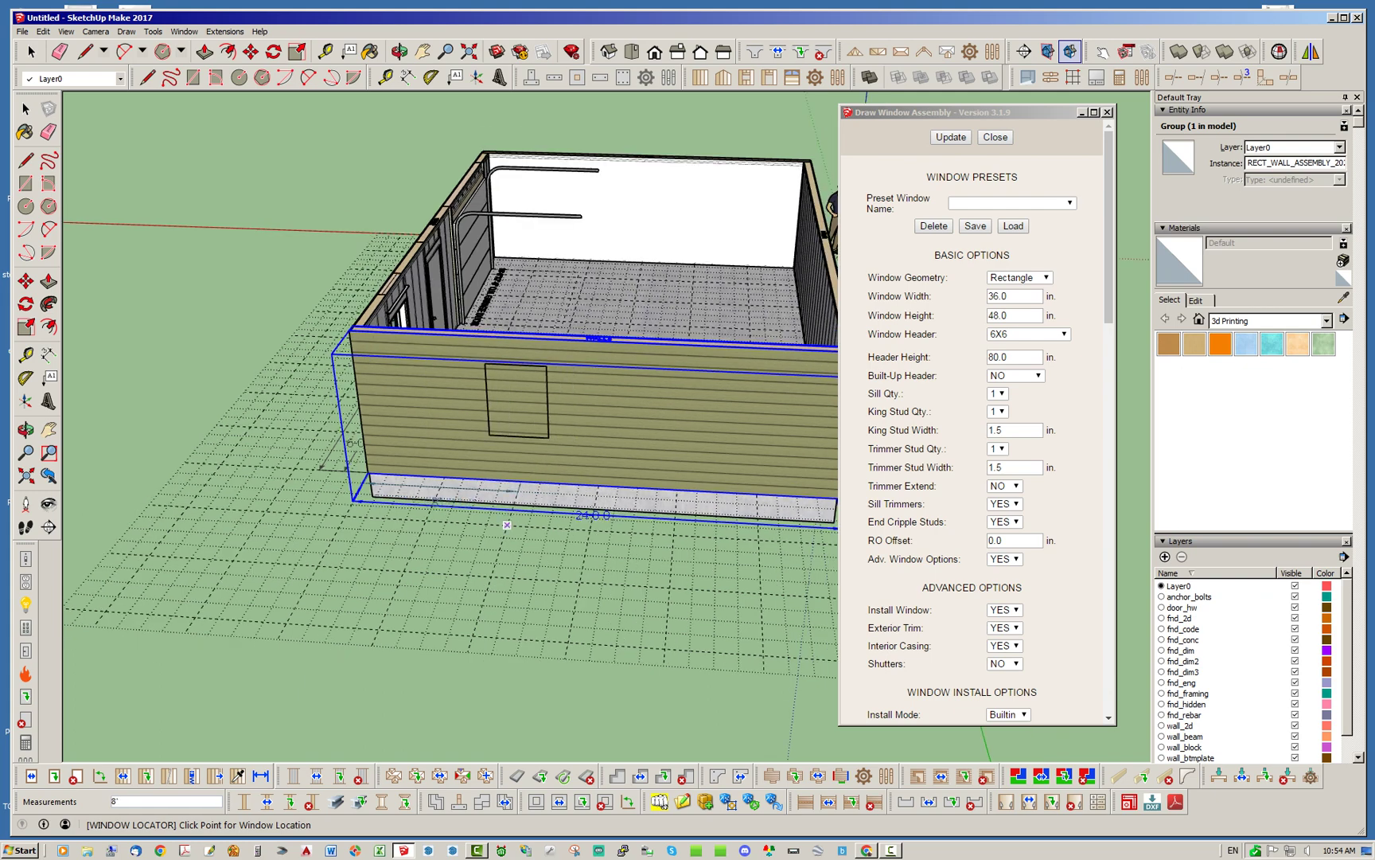
pyautogui.click(507, 524)
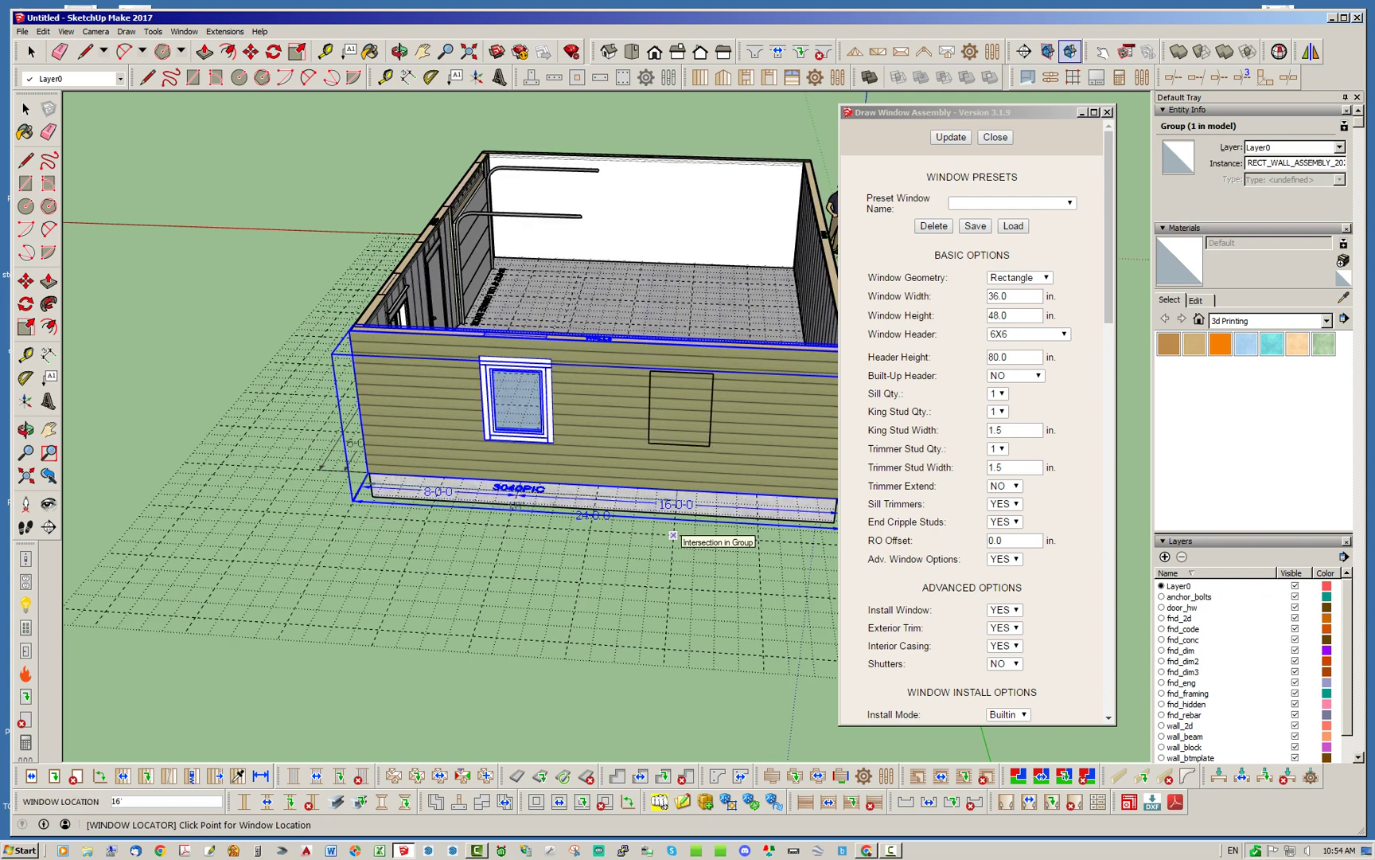
pyautogui.click(673, 535)
pyautogui.press('space')
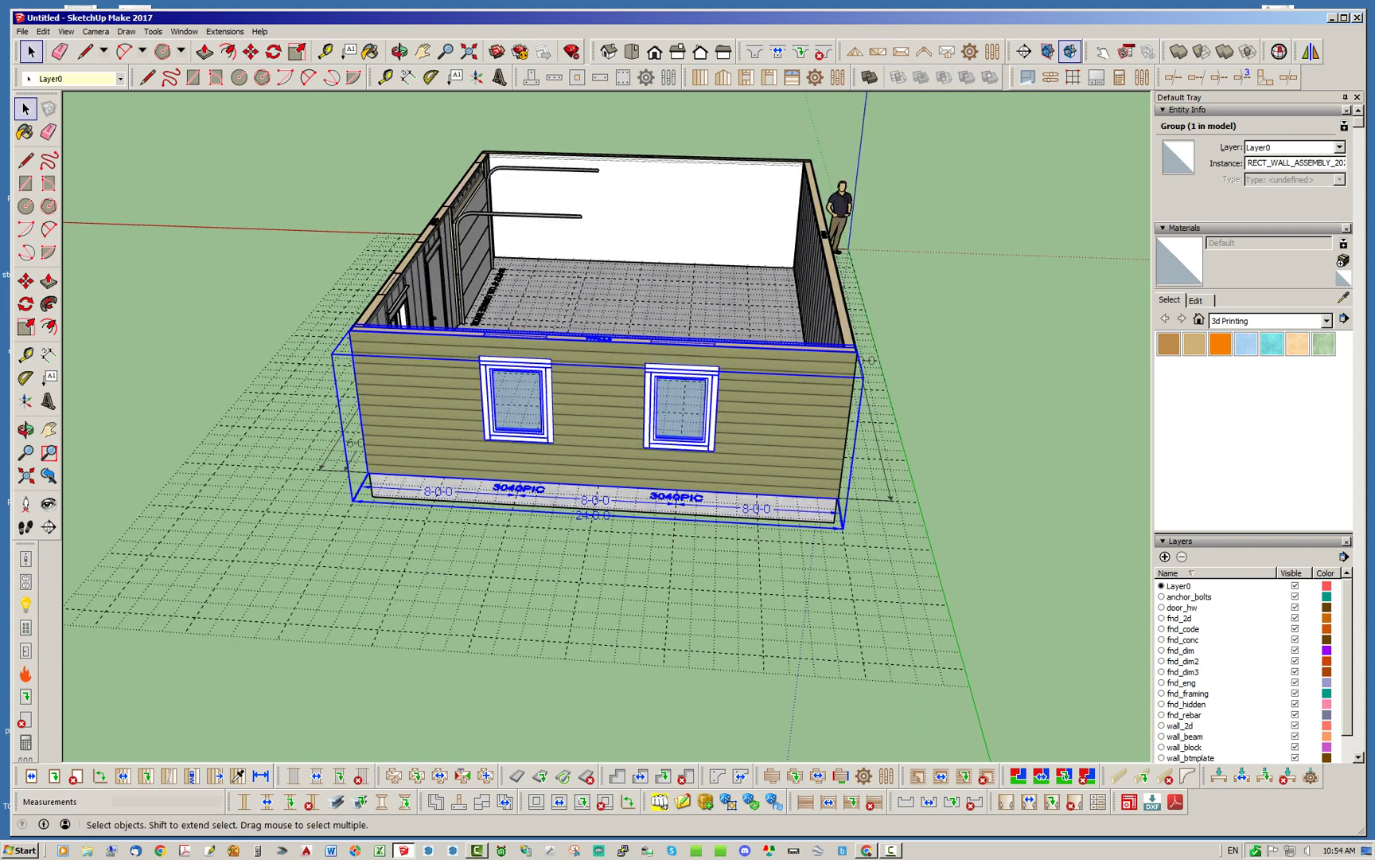
# Clear the wall selection and hide the grid around the building
pyautogui.moveTo(701, 533); pyautogui.dragTo(836, 583, button='middle')
pyautogui.hotkey('ctrl', 't')
pyautogui.moveTo(509, 557); pyautogui.dragTo(740, 558, button='middle')
pyautogui.scroll(-2, 582, 449)
pyautogui.moveTo(796, 493); pyautogui.dragTo(541, 517, button='middle')
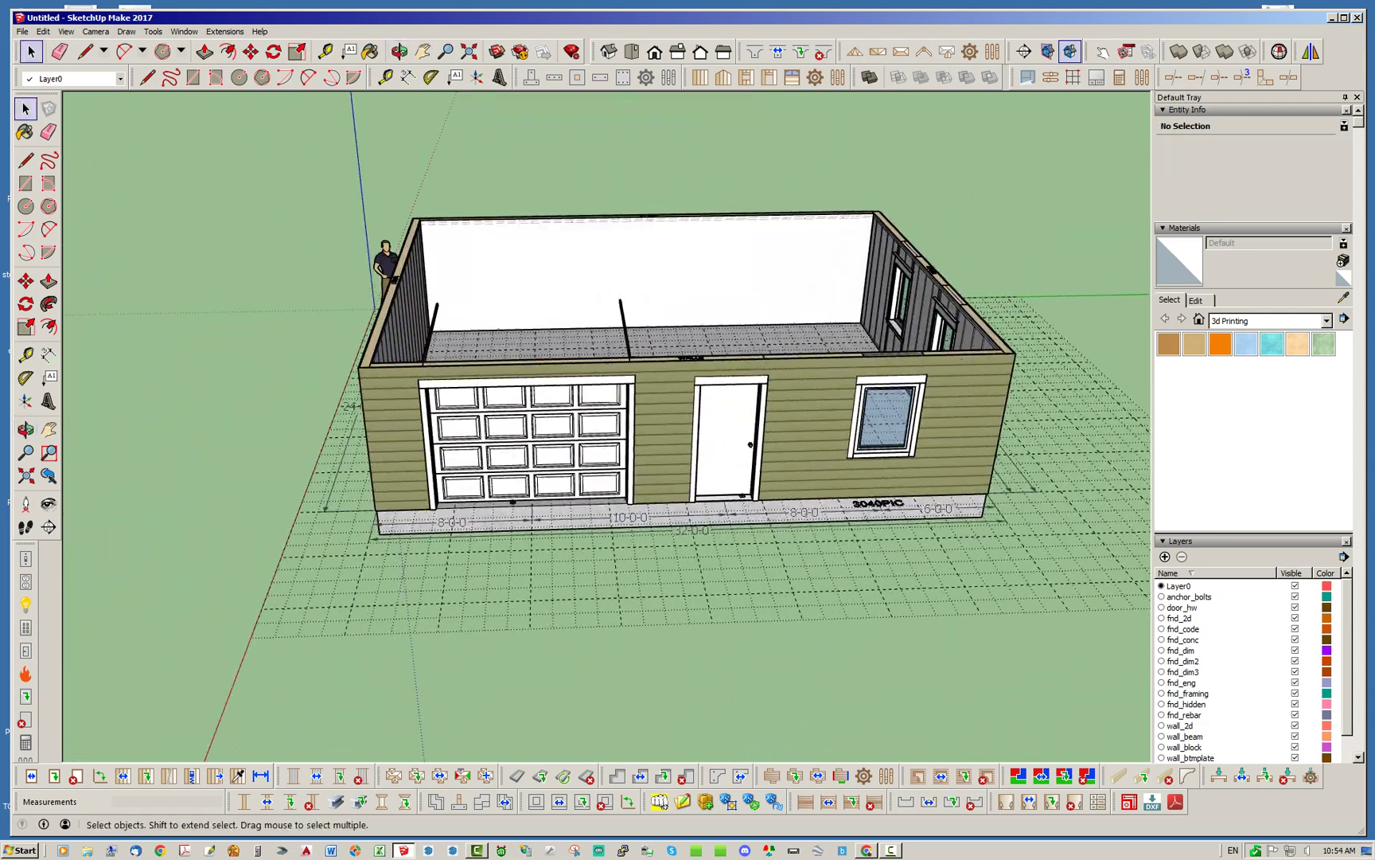
pyautogui.moveTo(684, 430); pyautogui.dragTo(750, 453, button='middle')
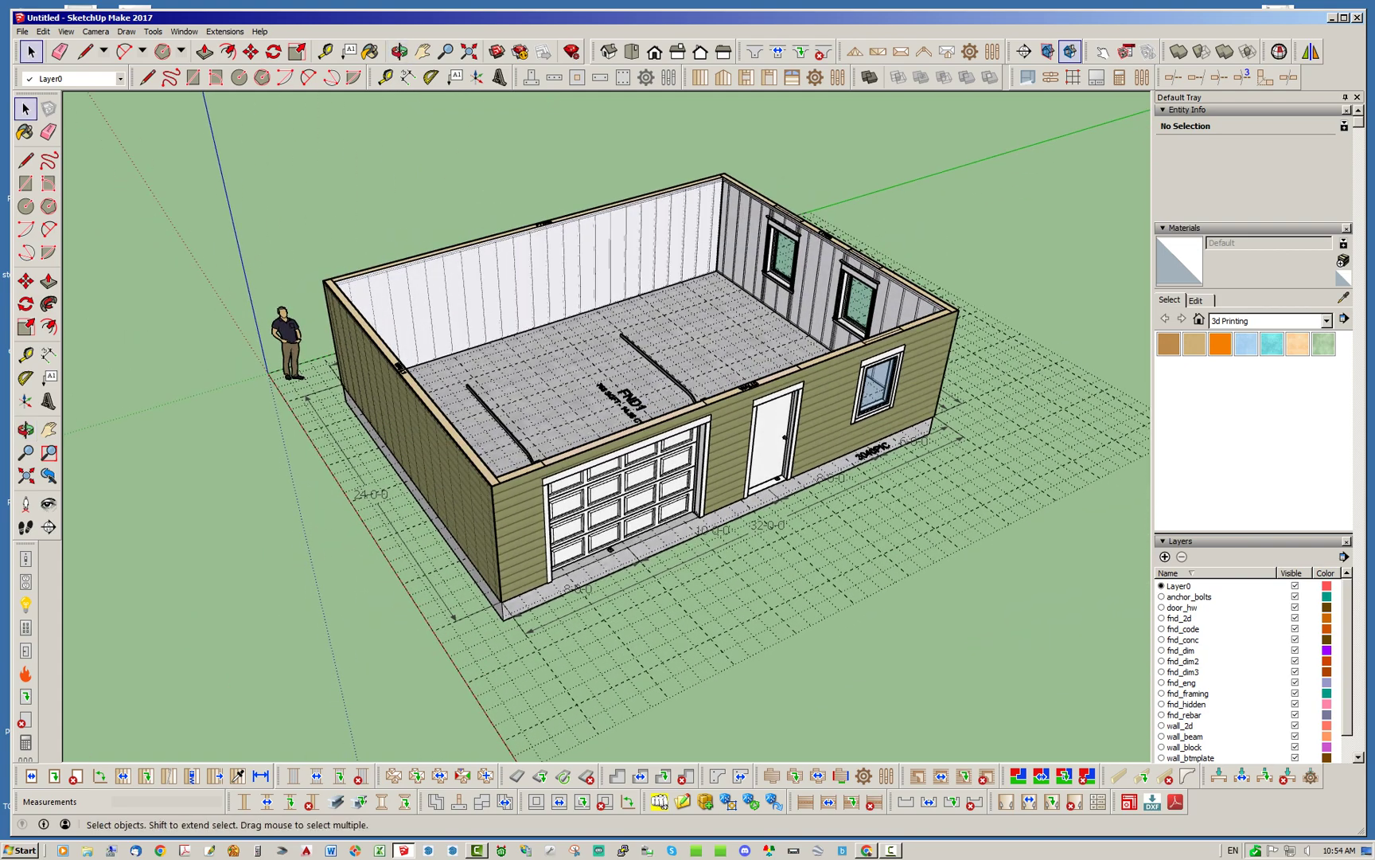
pyautogui.scroll(-3, 390, 489)
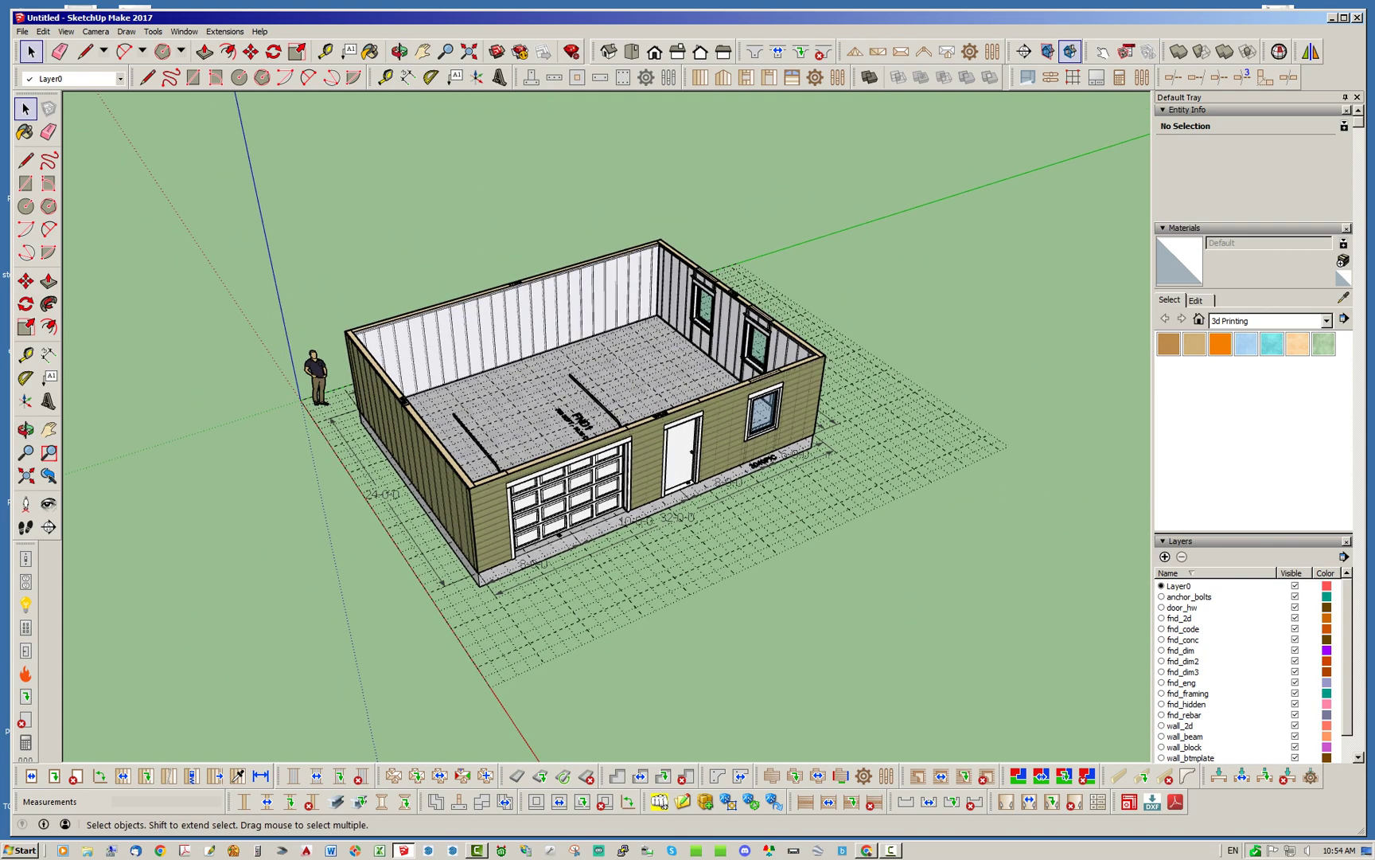
pyautogui.scroll(1, 764, 485)
pyautogui.rightClick(638, 545)
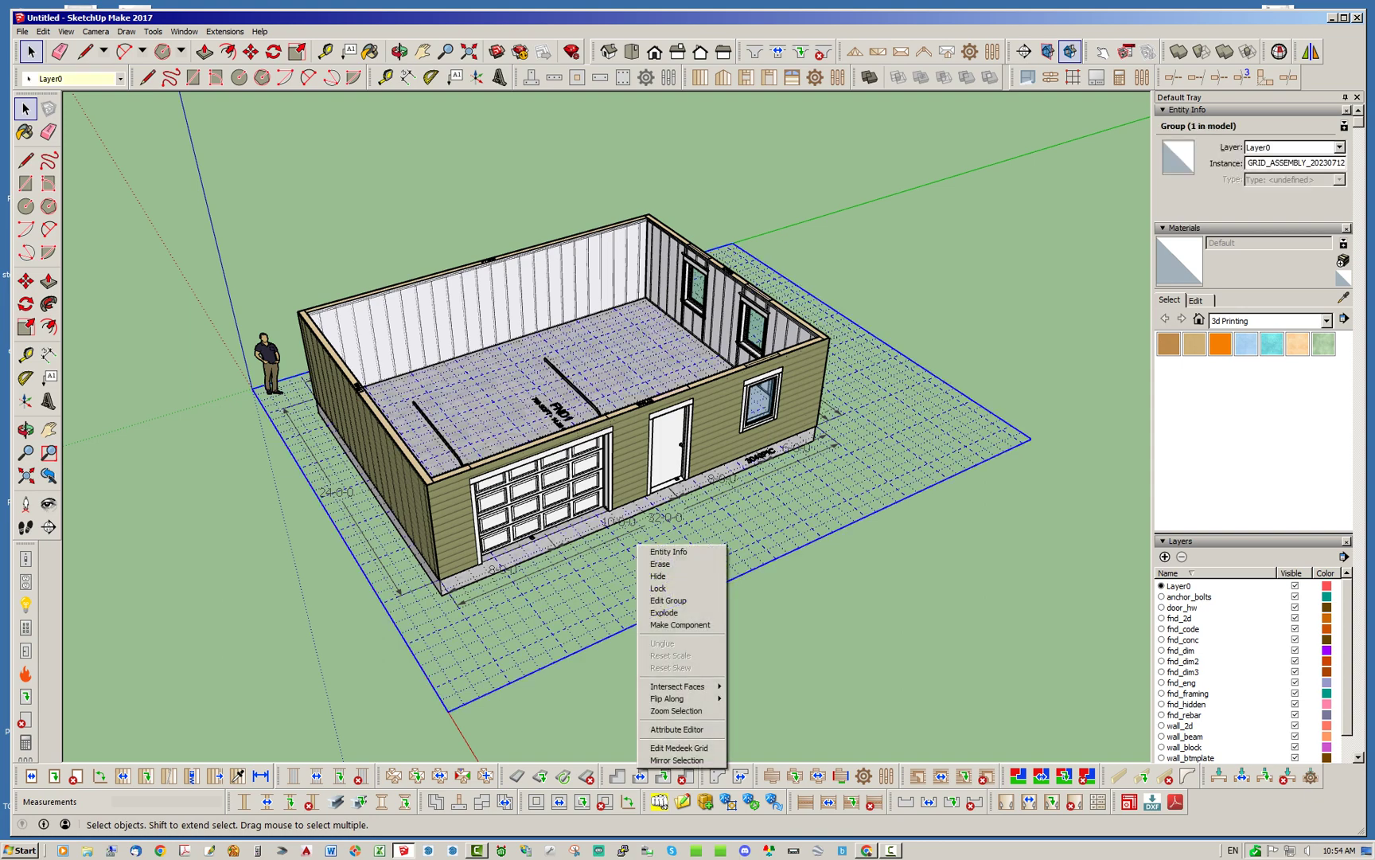
pyautogui.click(661, 575)
# Examine the automatic plan dimensions and opening labels along the outside of the walls
pyautogui.moveTo(804, 533); pyautogui.dragTo(620, 573, button='middle')
pyautogui.scroll(5, 678, 547)
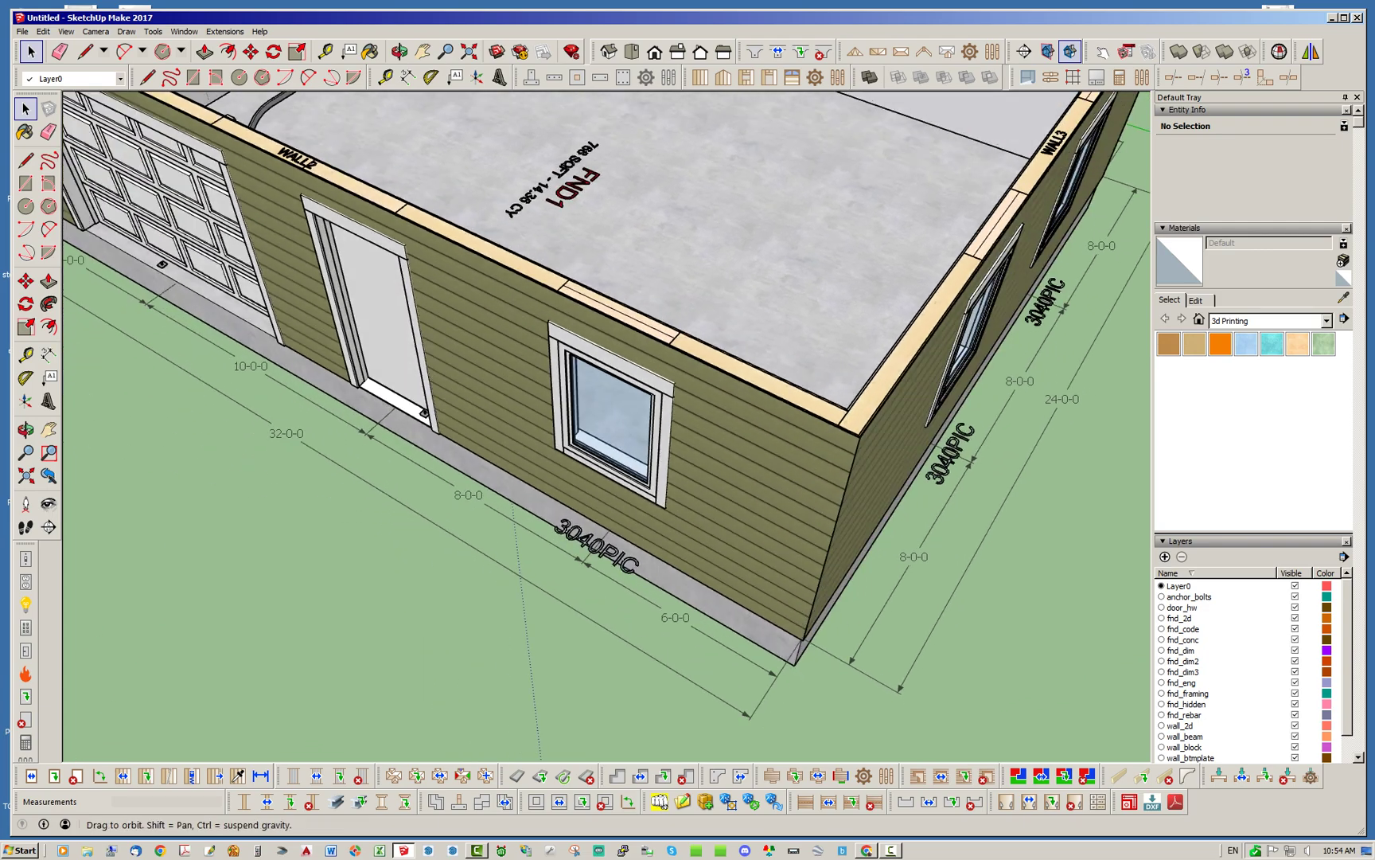
pyautogui.scroll(-10, 605, 406)
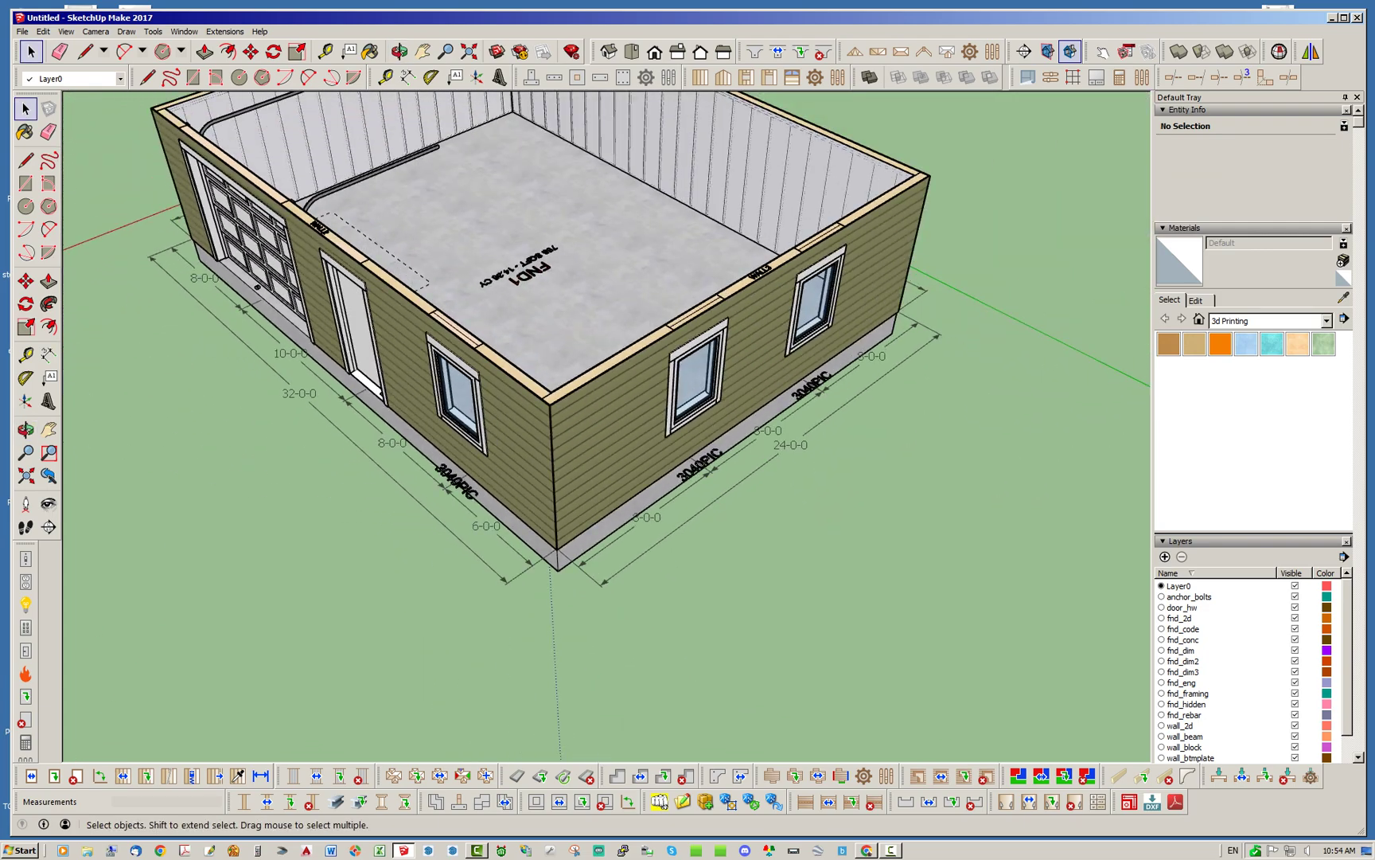
pyautogui.moveTo(605, 406); pyautogui.dragTo(382, 410, button='middle')
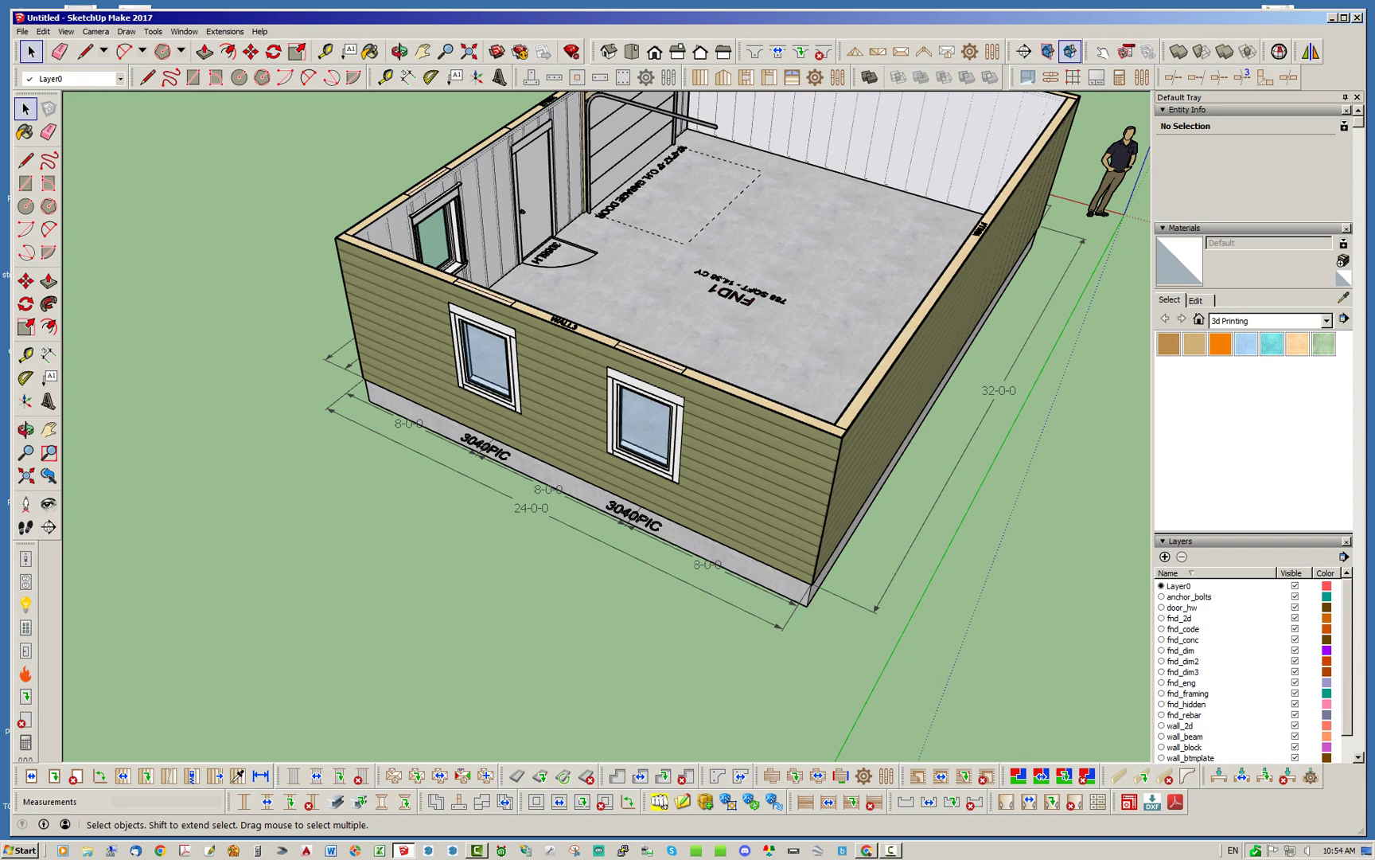
pyautogui.moveTo(383, 410); pyautogui.dragTo(617, 486, button='middle')
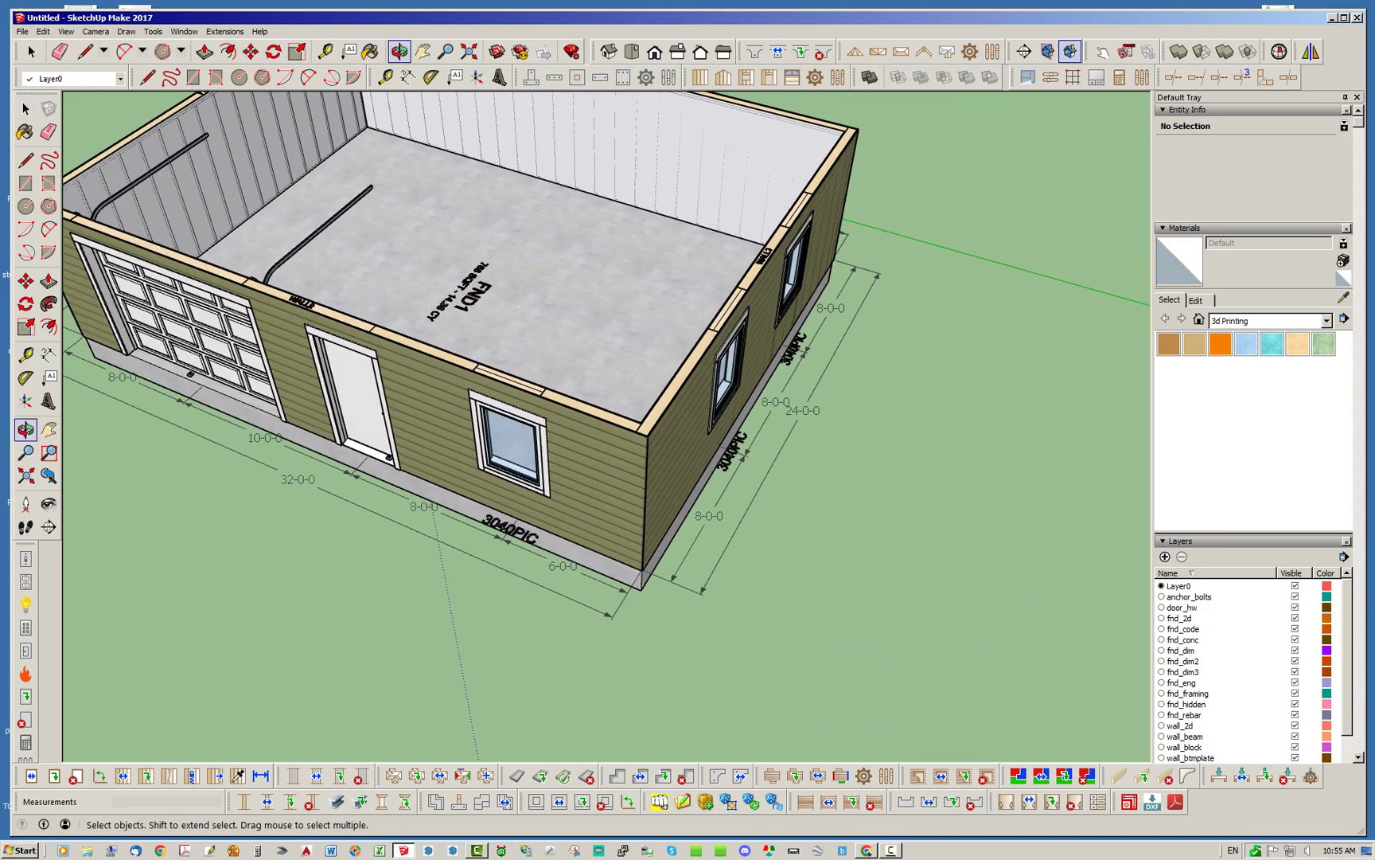
# Set Plan FIS to NO in the Medeek Wall global settings and save them
pyautogui.scroll(-2, 617, 485)
pyautogui.scroll(-2, 784, 489)
pyautogui.moveTo(784, 489); pyautogui.dragTo(915, 509, button='middle')
pyautogui.click(838, 78)
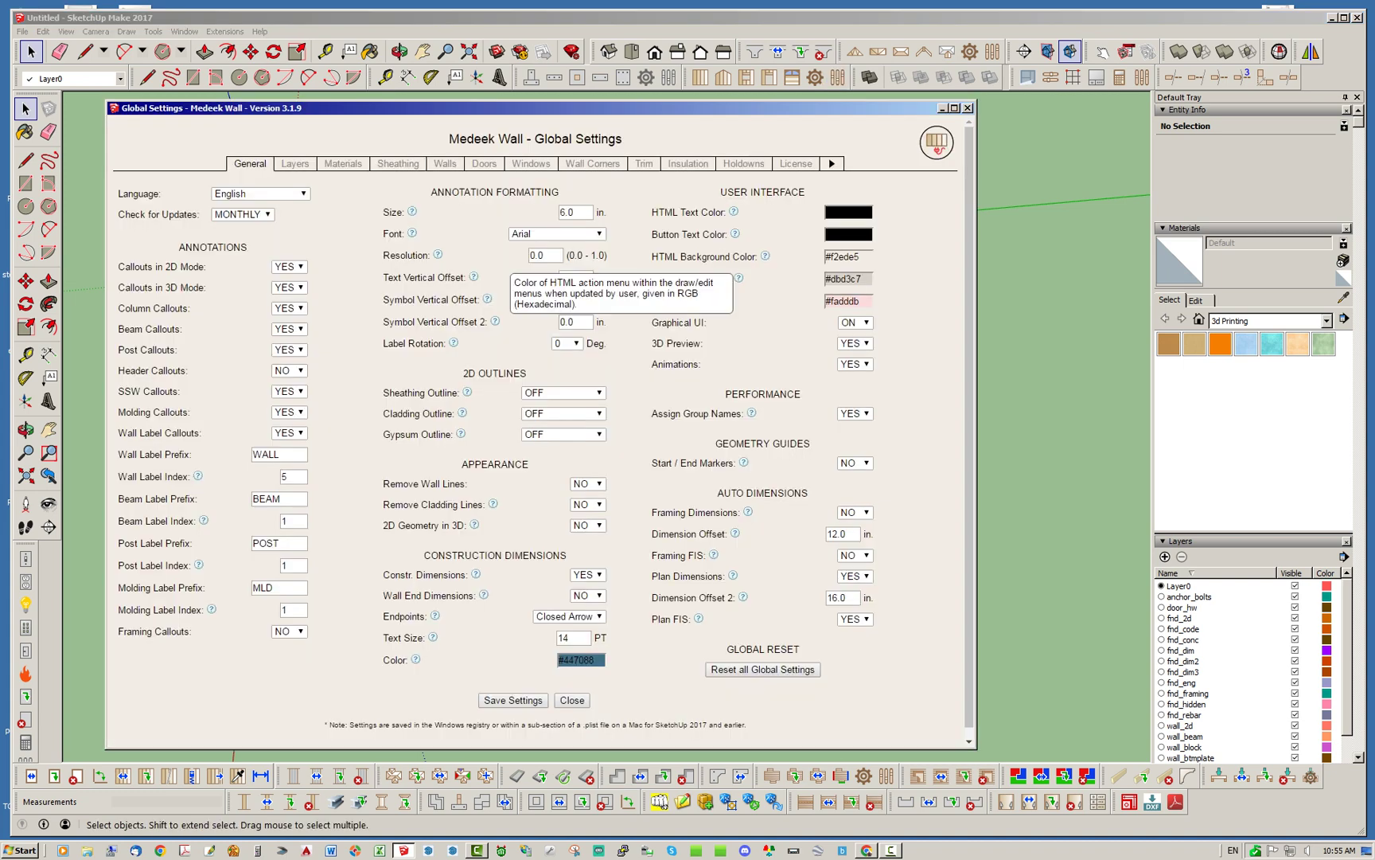
pyautogui.click(854, 619)
pyautogui.click(855, 644)
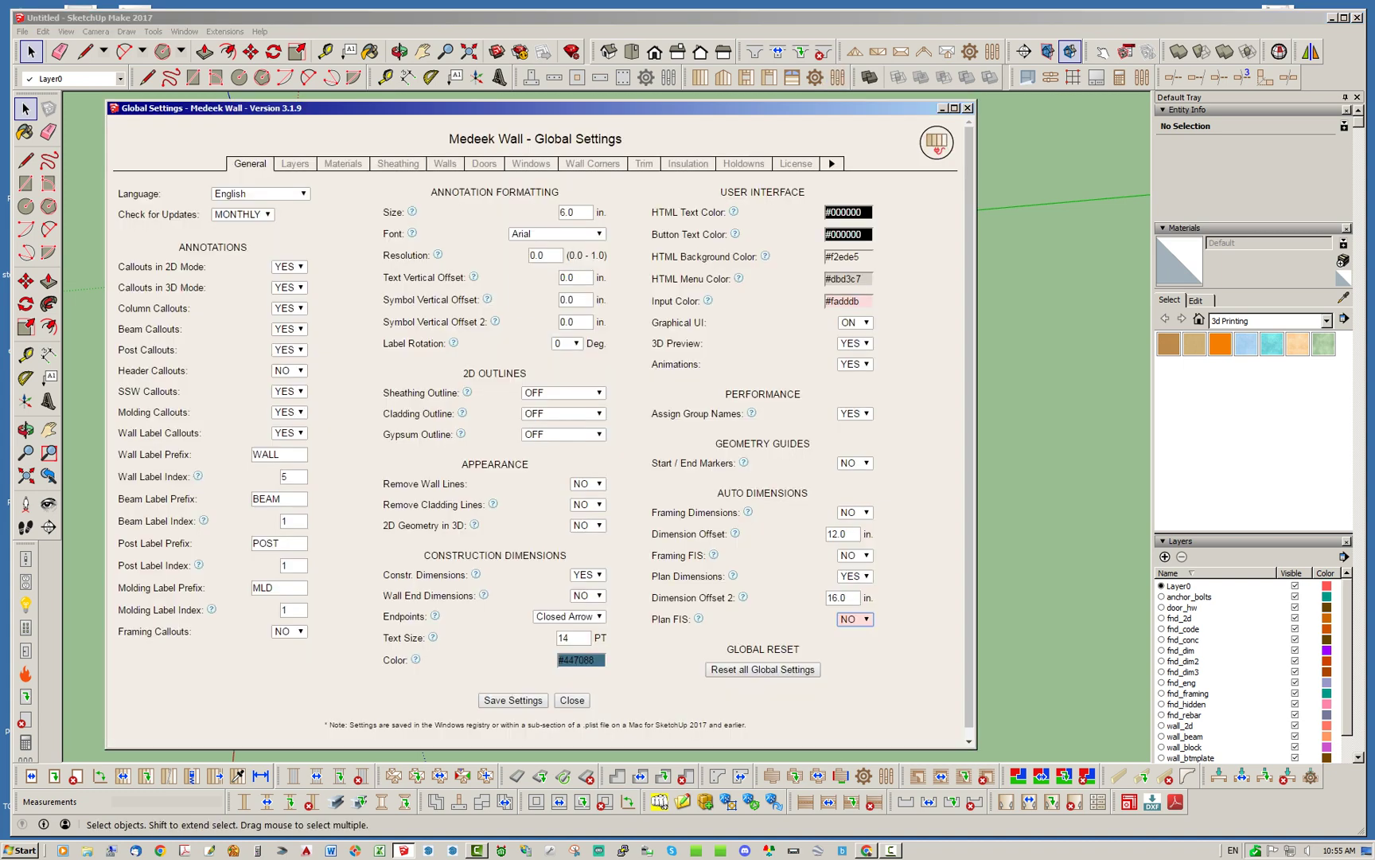
pyautogui.click(513, 700)
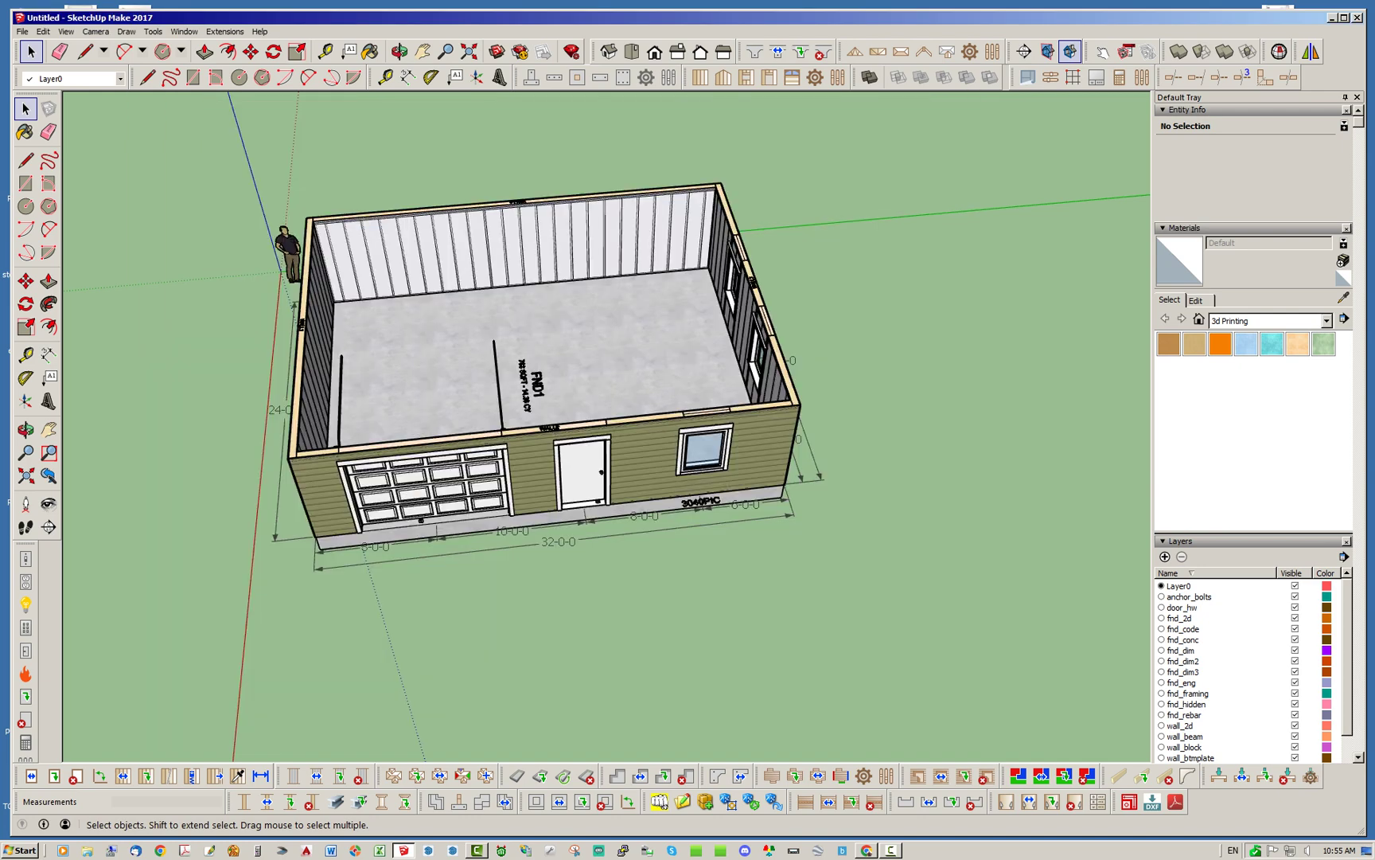
# Regenerate the 32' wall assembly containing the garage door to apply the new plan dimension format
pyautogui.moveTo(430, 453); pyautogui.dragTo(525, 406, button='middle')
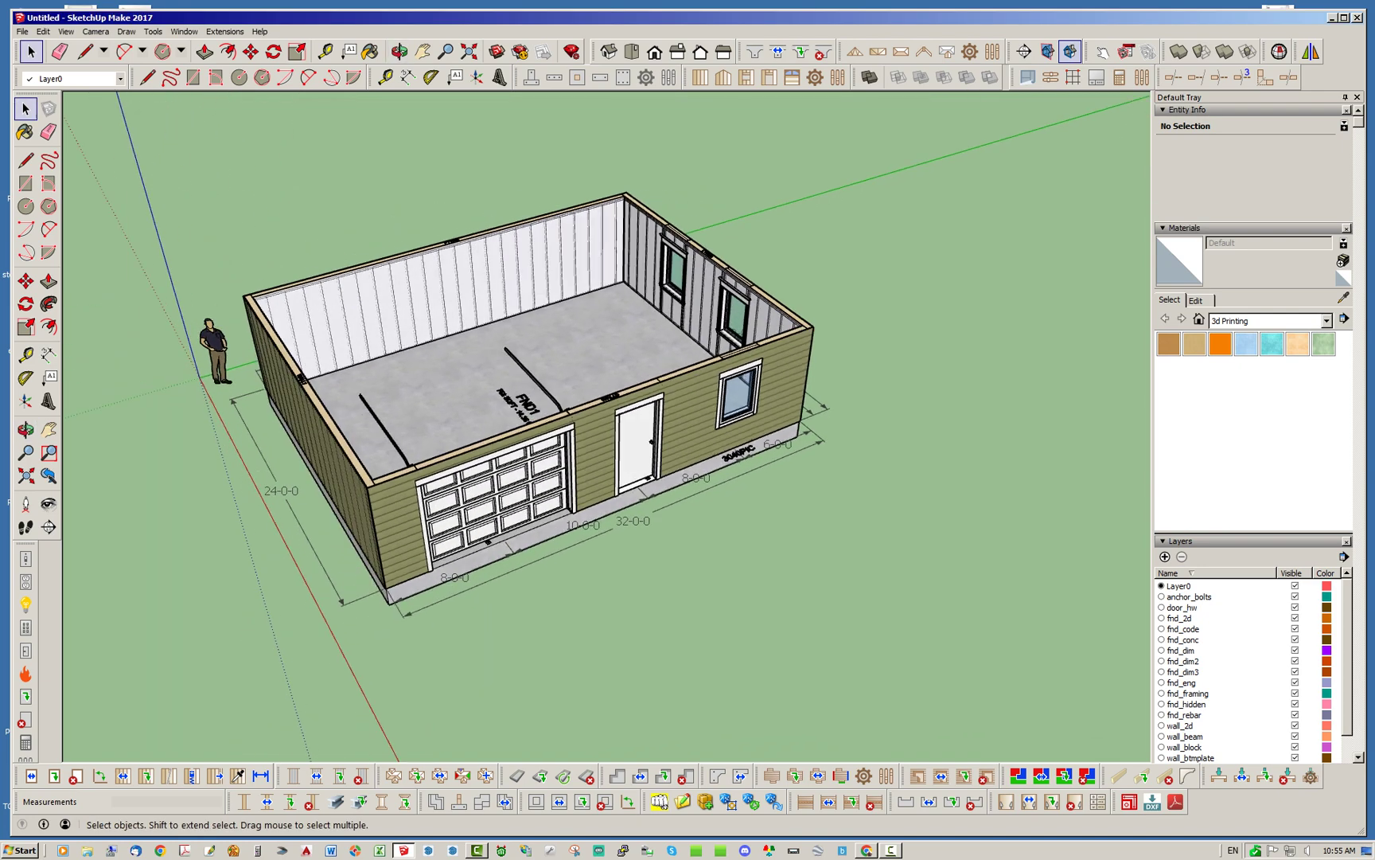
pyautogui.scroll(3, 526, 409)
pyautogui.rightClick(631, 452)
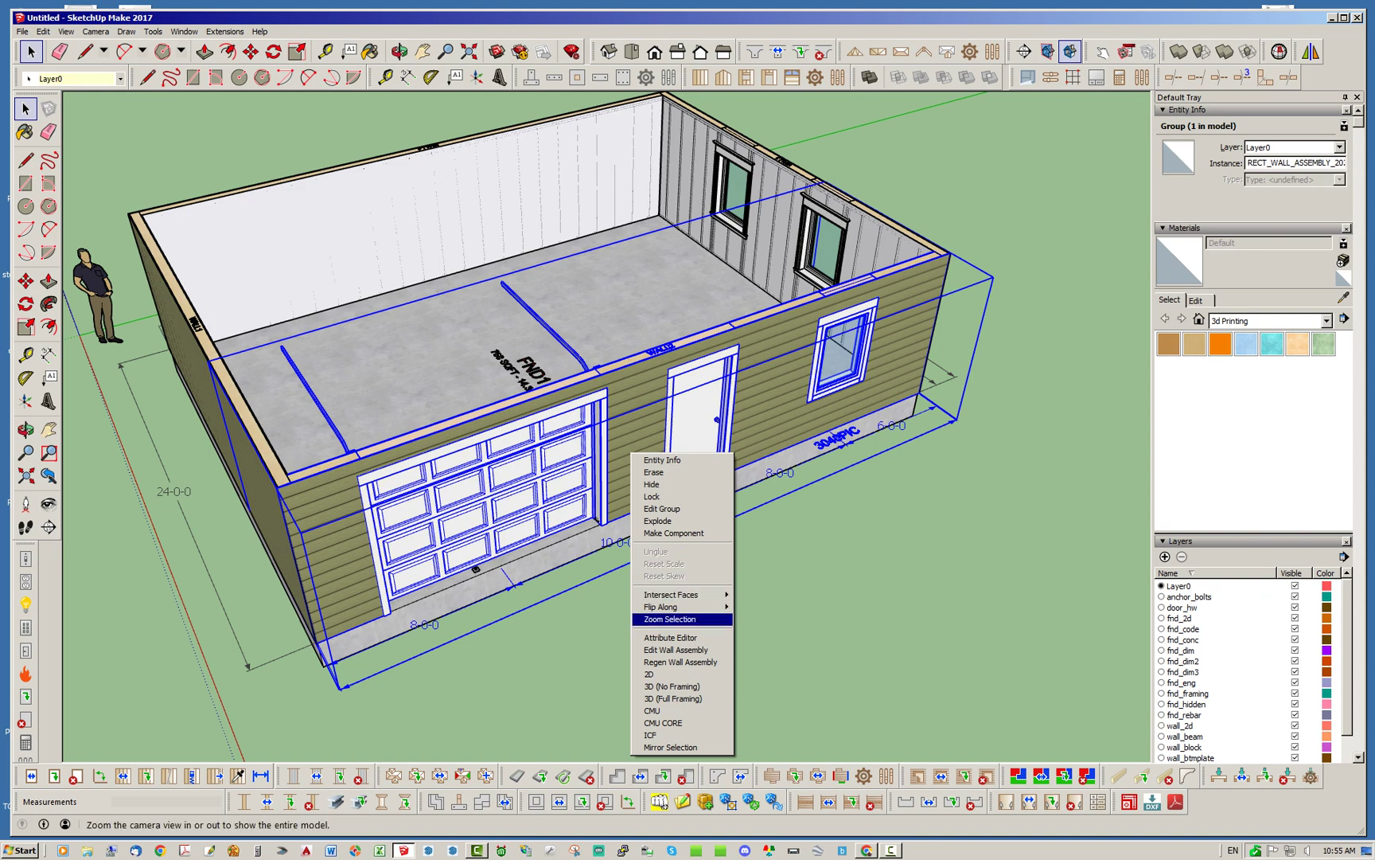
pyautogui.click(680, 661)
pyautogui.click(681, 661)
pyautogui.moveTo(685, 557); pyautogui.dragTo(505, 508, button='middle')
pyautogui.scroll(3, 505, 508)
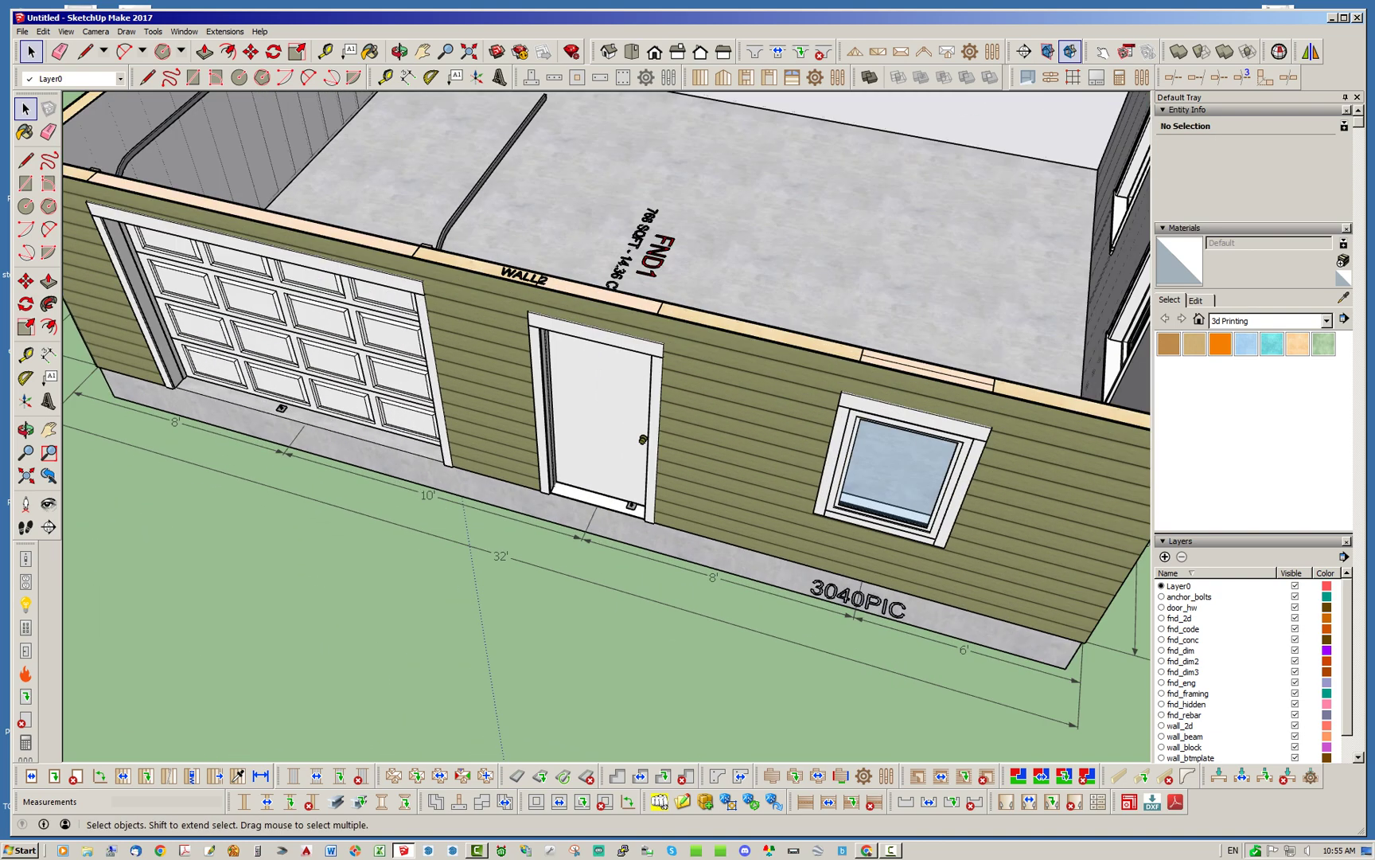
# Regenerate the adjoining 24' wall assembly with the two windows to apply the same dimension format
pyautogui.scroll(-2, 456, 460)
pyautogui.moveTo(541, 462); pyautogui.dragTo(363, 470, button='middle')
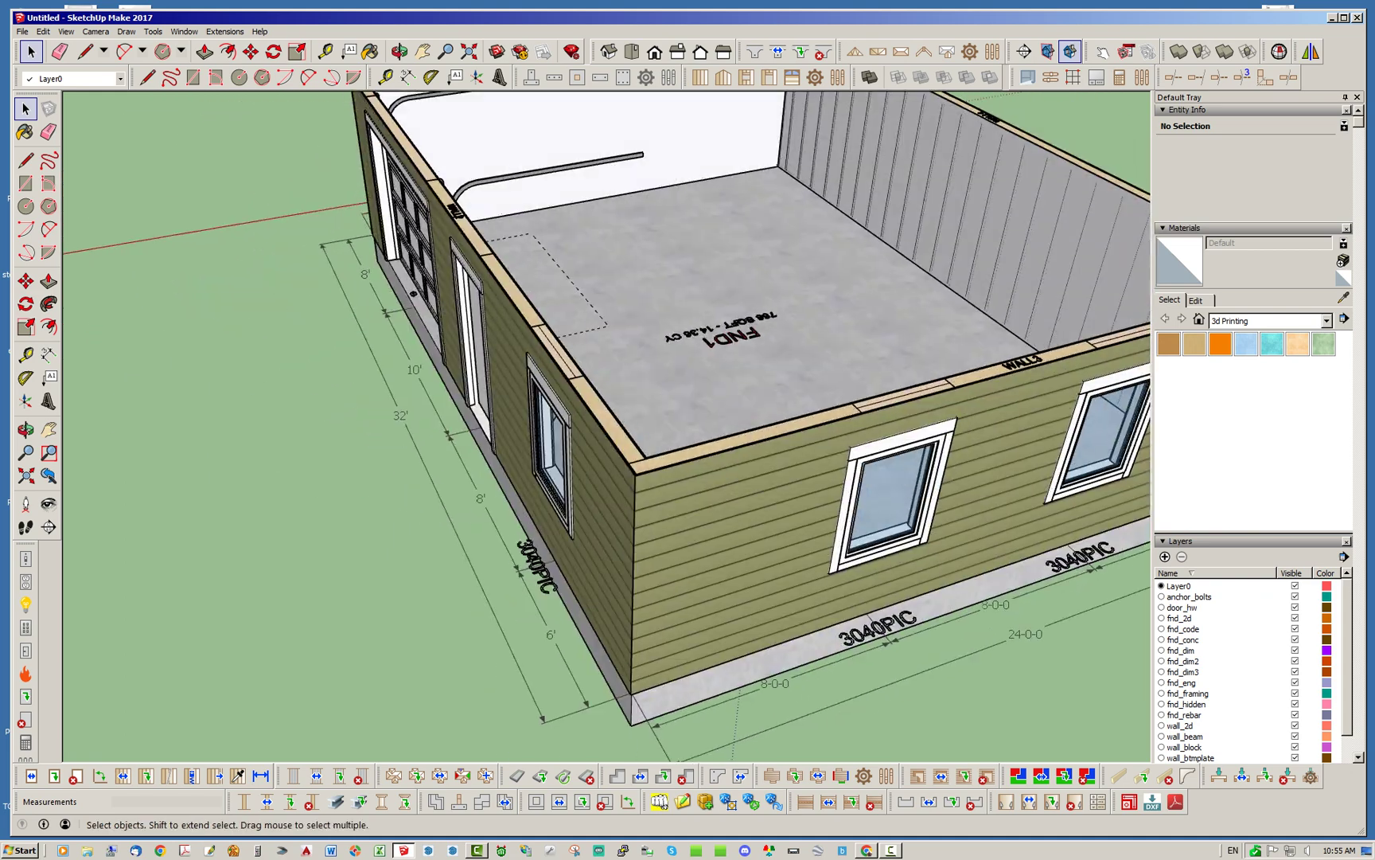
pyautogui.scroll(-2, 363, 470)
pyautogui.click(817, 471)
pyautogui.rightClick(818, 471)
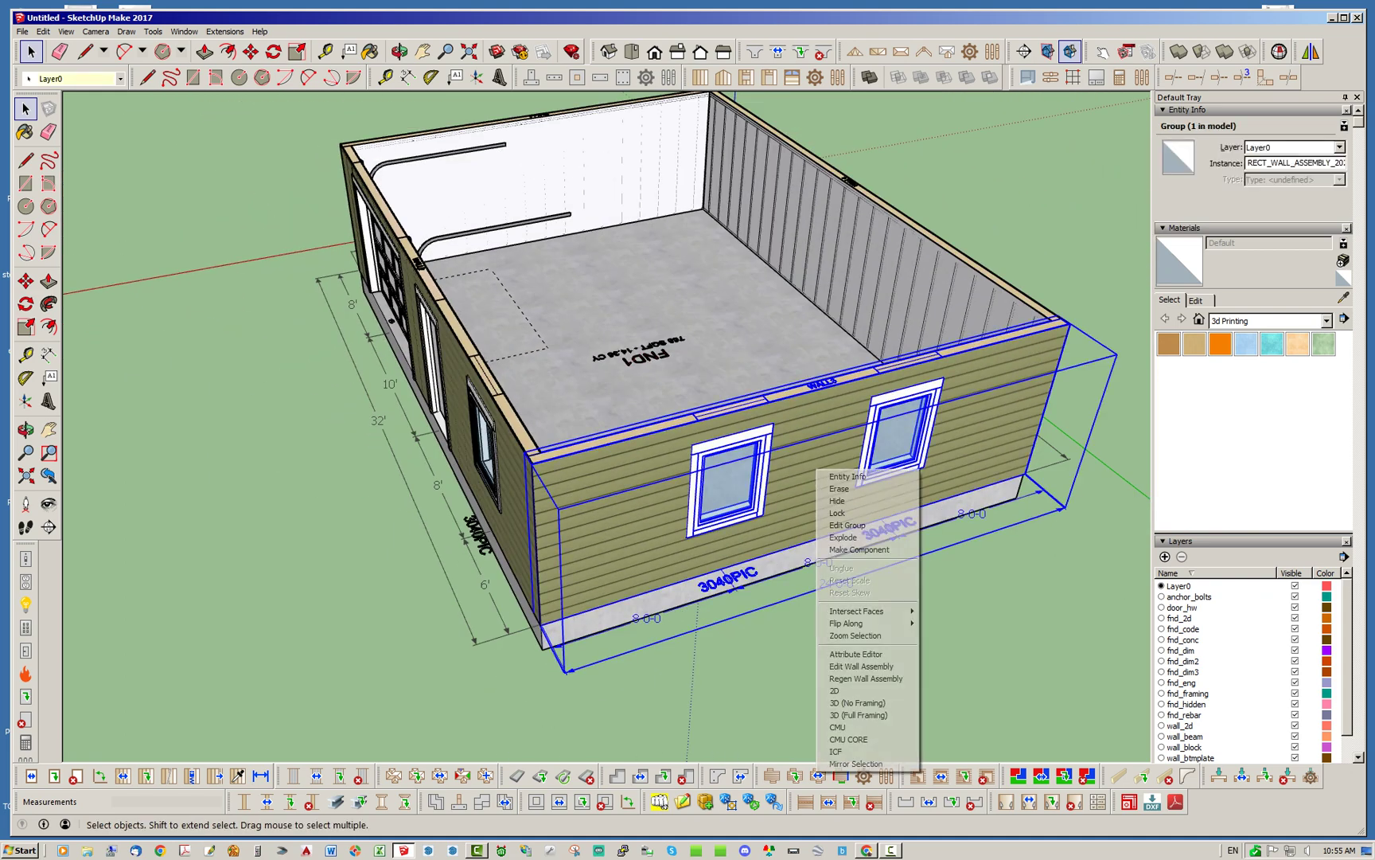
pyautogui.click(865, 678)
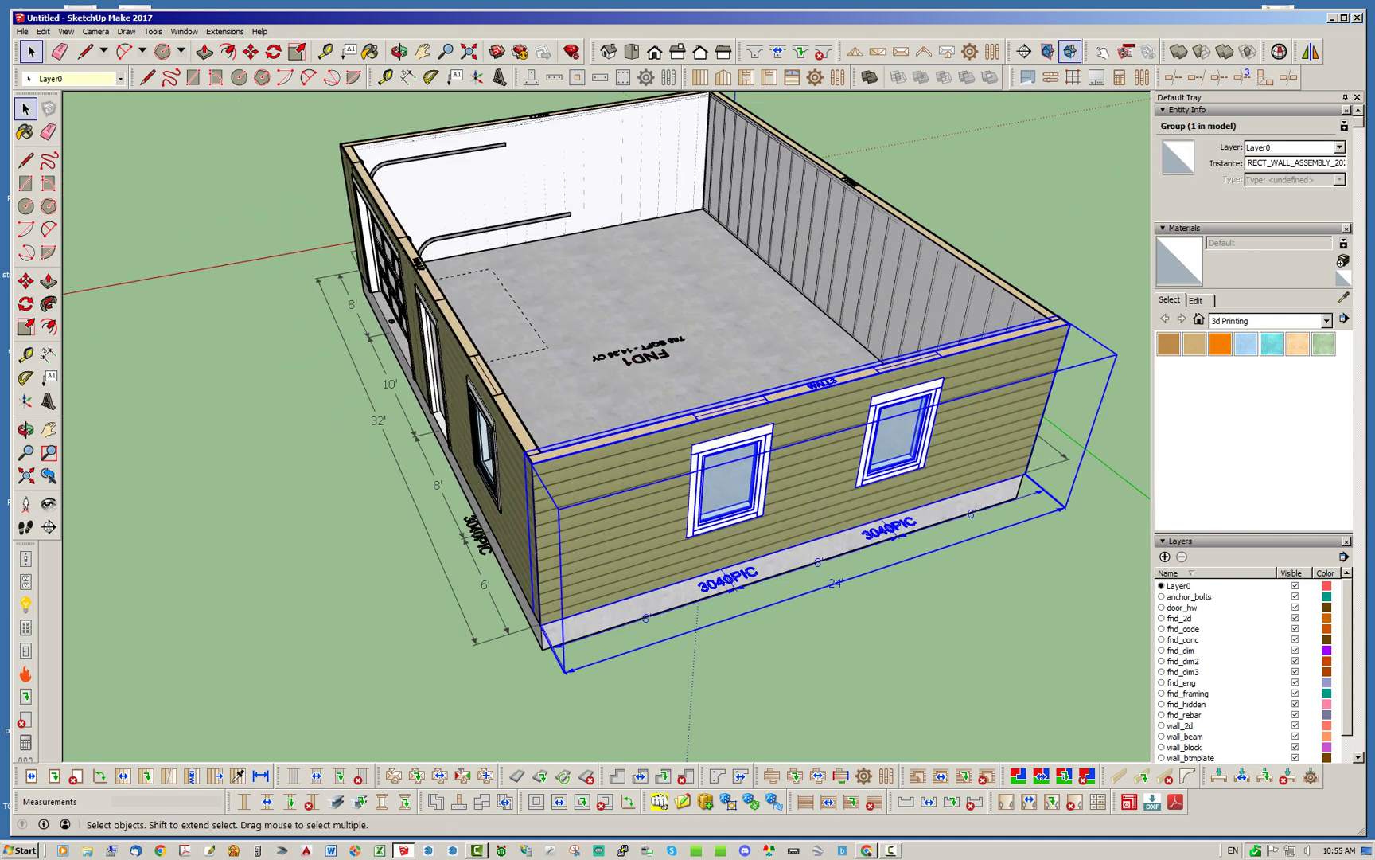
# Examine the plan dimensions around the building, comparing the regenerated walls with the one not regenerated
pyautogui.moveTo(844, 557); pyautogui.dragTo(685, 569, button='middle')
pyautogui.moveTo(757, 669); pyautogui.dragTo(573, 661, button='middle')
pyautogui.moveTo(478, 510); pyautogui.dragTo(637, 537, button='middle')
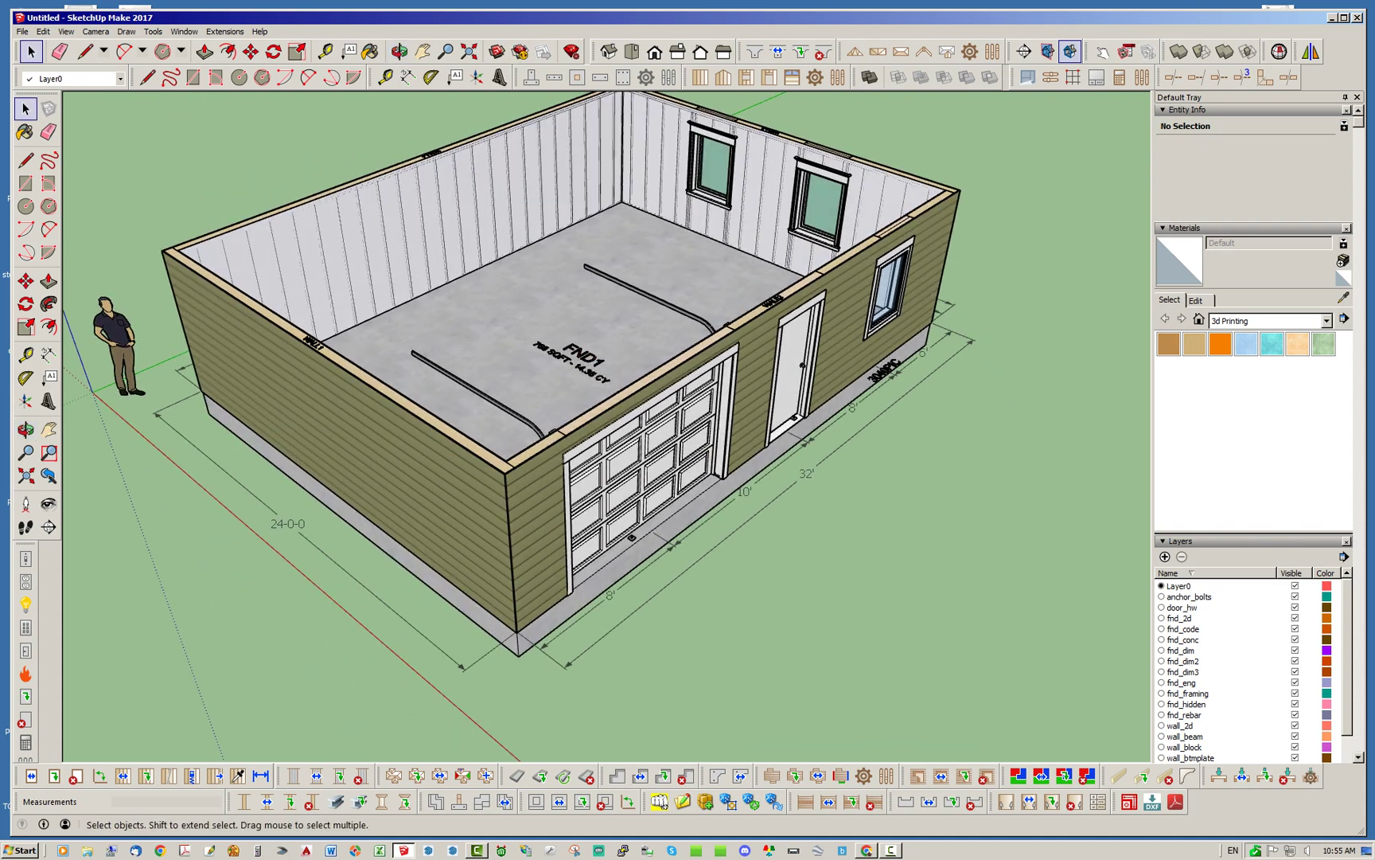
pyautogui.moveTo(637, 493); pyautogui.dragTo(310, 522, button='middle')
pyautogui.scroll(-1, 406, 502)
pyautogui.scroll(2, 546, 514)
pyautogui.moveTo(546, 513); pyautogui.dragTo(748, 525, button='middle')
pyautogui.scroll(-3, 517, 382)
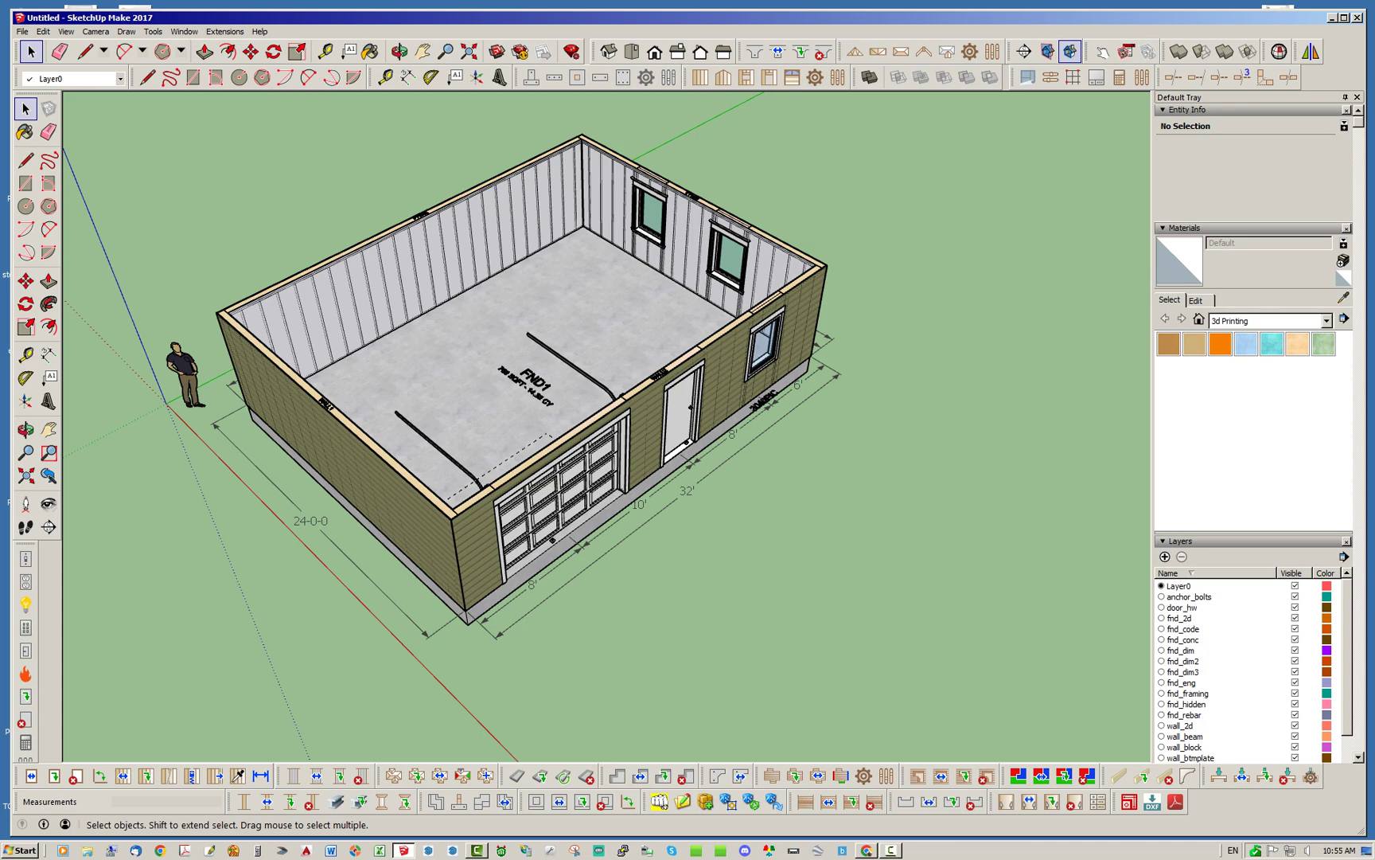
pyautogui.scroll(2, 693, 422)
pyautogui.moveTo(692, 422); pyautogui.dragTo(569, 350, button='middle')
pyautogui.moveTo(788, 482); pyautogui.dragTo(788, 482, button='middle')
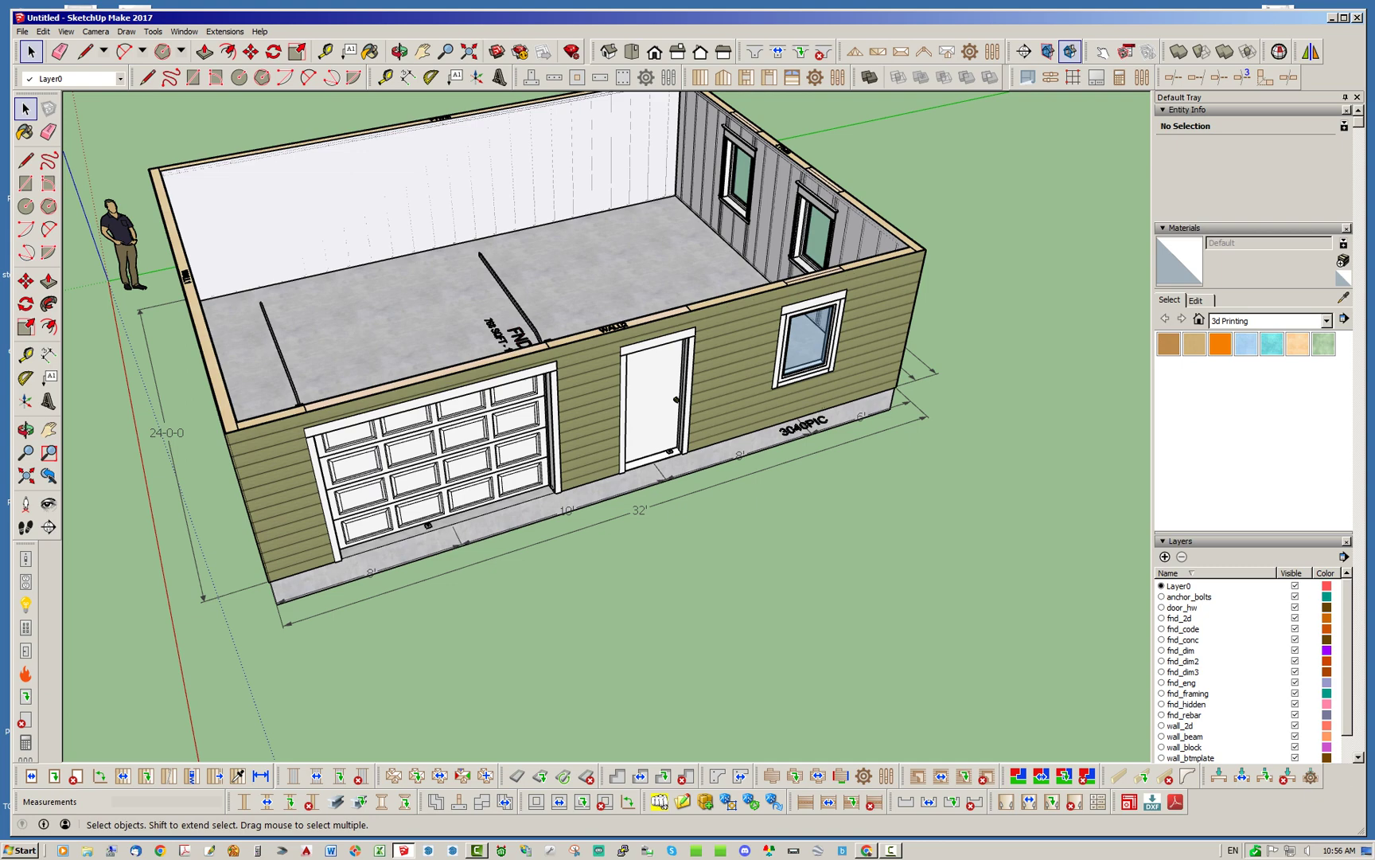
pyautogui.moveTo(804, 434); pyautogui.dragTo(557, 436, button='middle')
pyautogui.scroll(1, 538, 446)
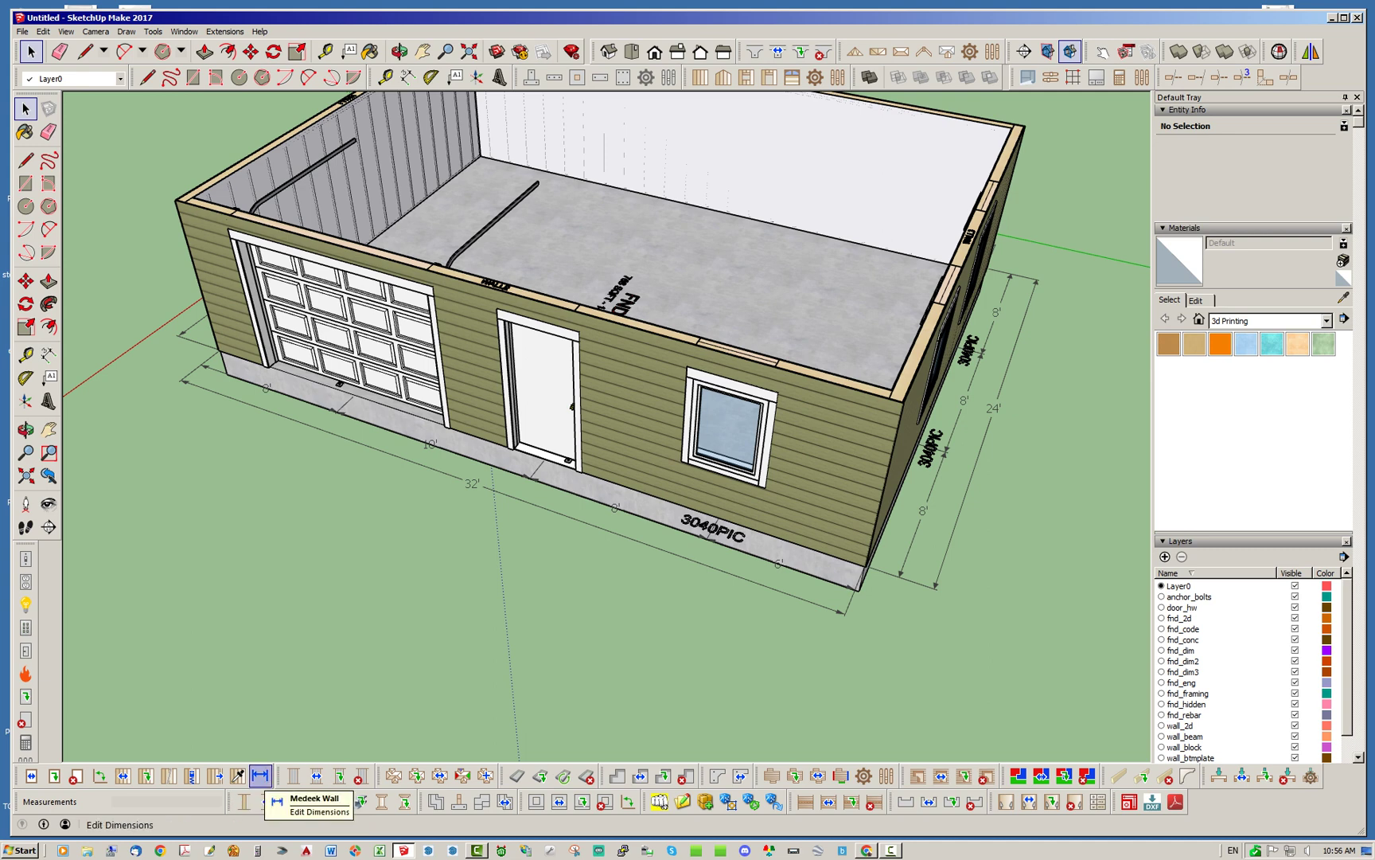
# With Edit Dimensions, set the overall length of the garage door wall to 30'
pyautogui.click(260, 776)
pyautogui.click(436, 446)
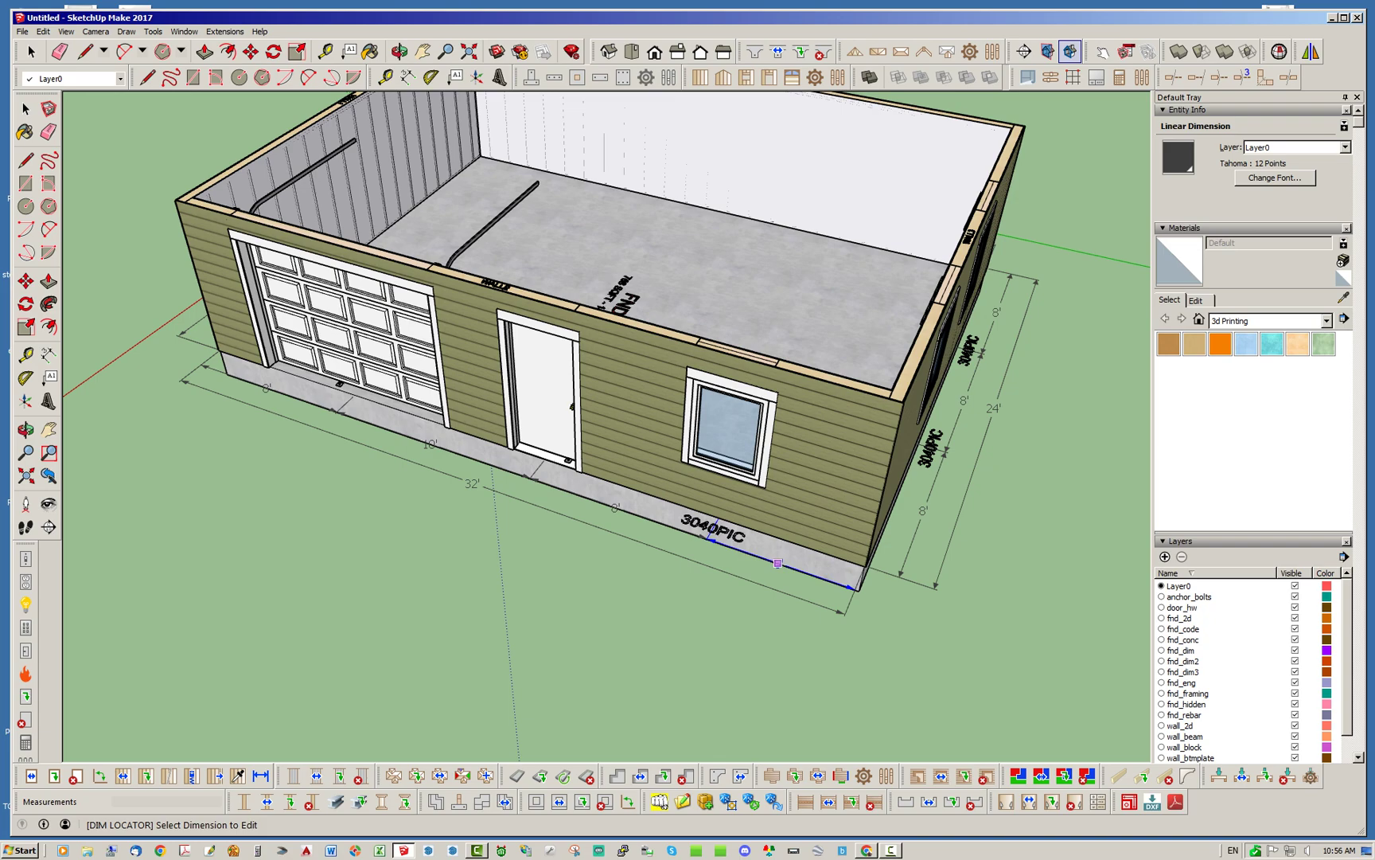
pyautogui.moveTo(796, 567); pyautogui.dragTo(573, 438, button='middle')
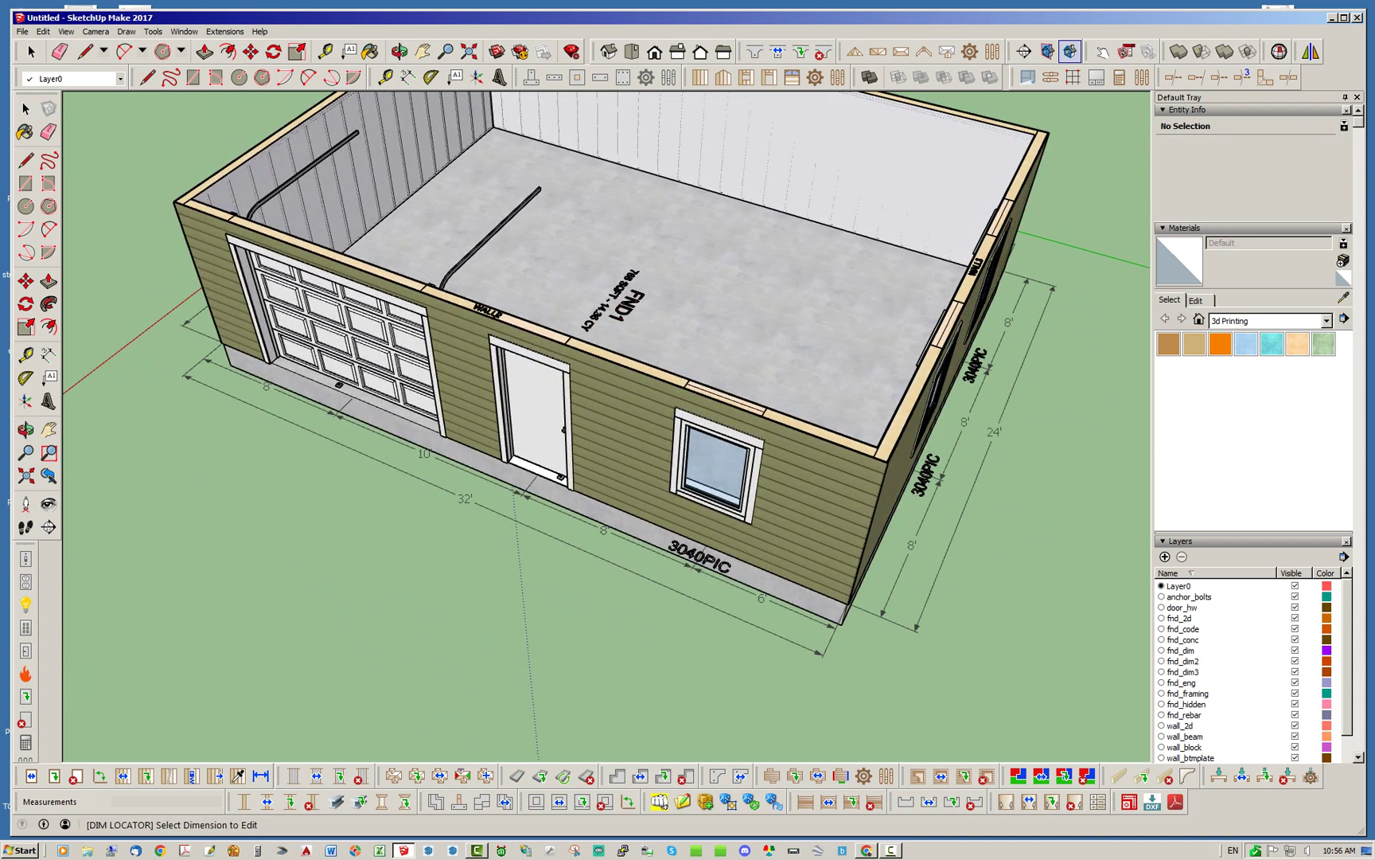
pyautogui.click(464, 498)
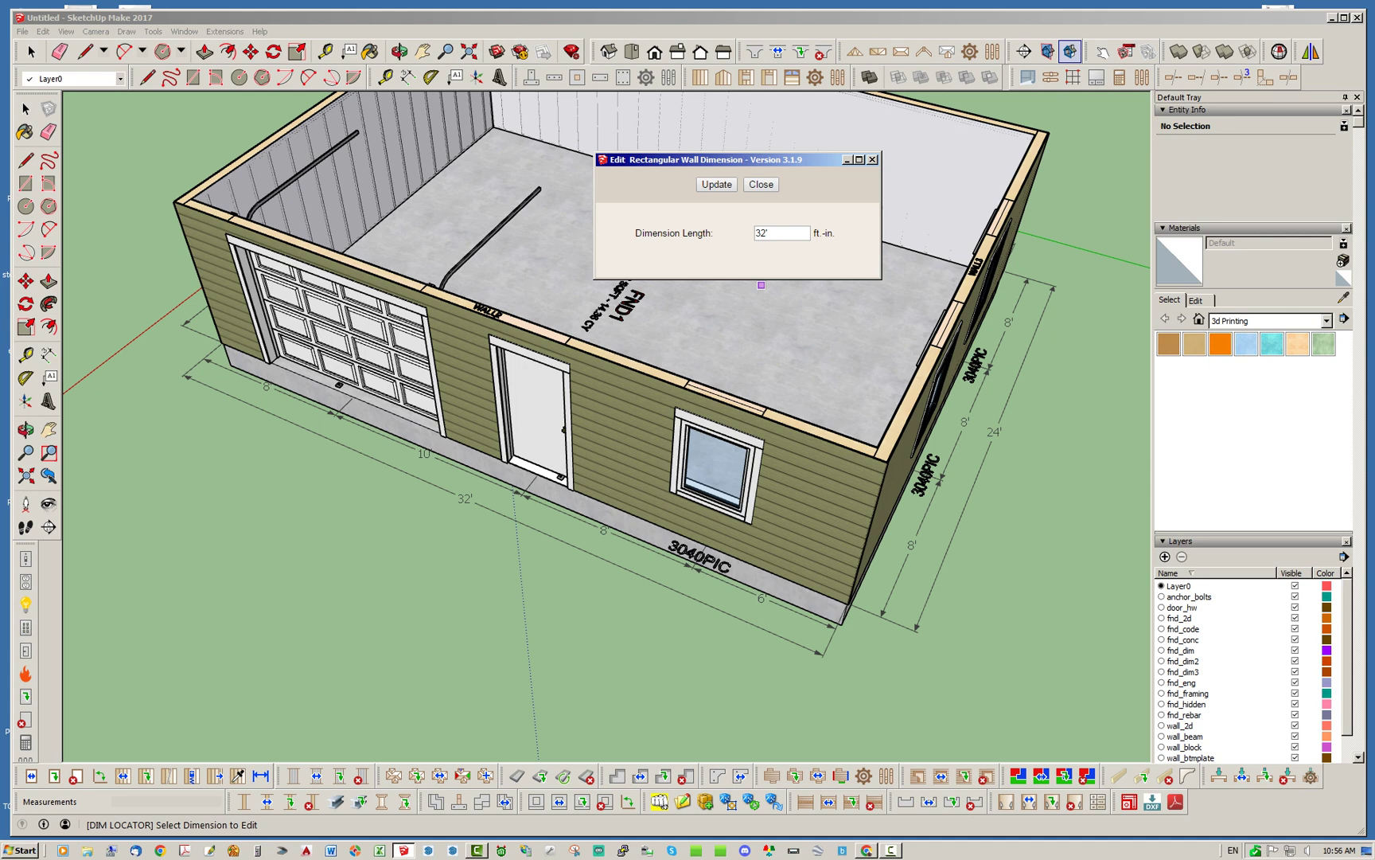
pyautogui.doubleClick(773, 232)
pyautogui.write('30')
pyautogui.press('Return')
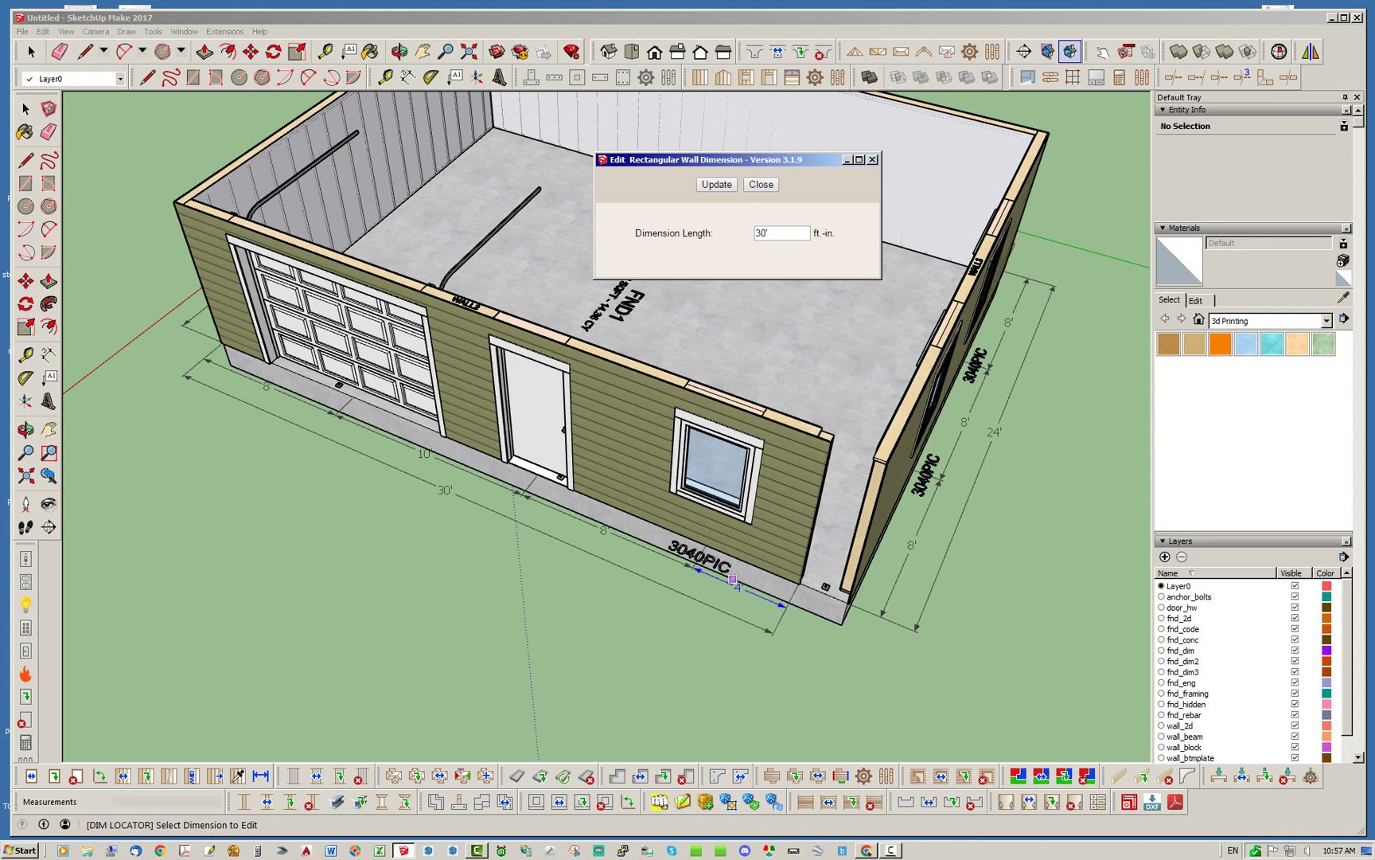
# Set the dimension between the window's centre and the end of the garage door wall to 5'
pyautogui.click(733, 579)
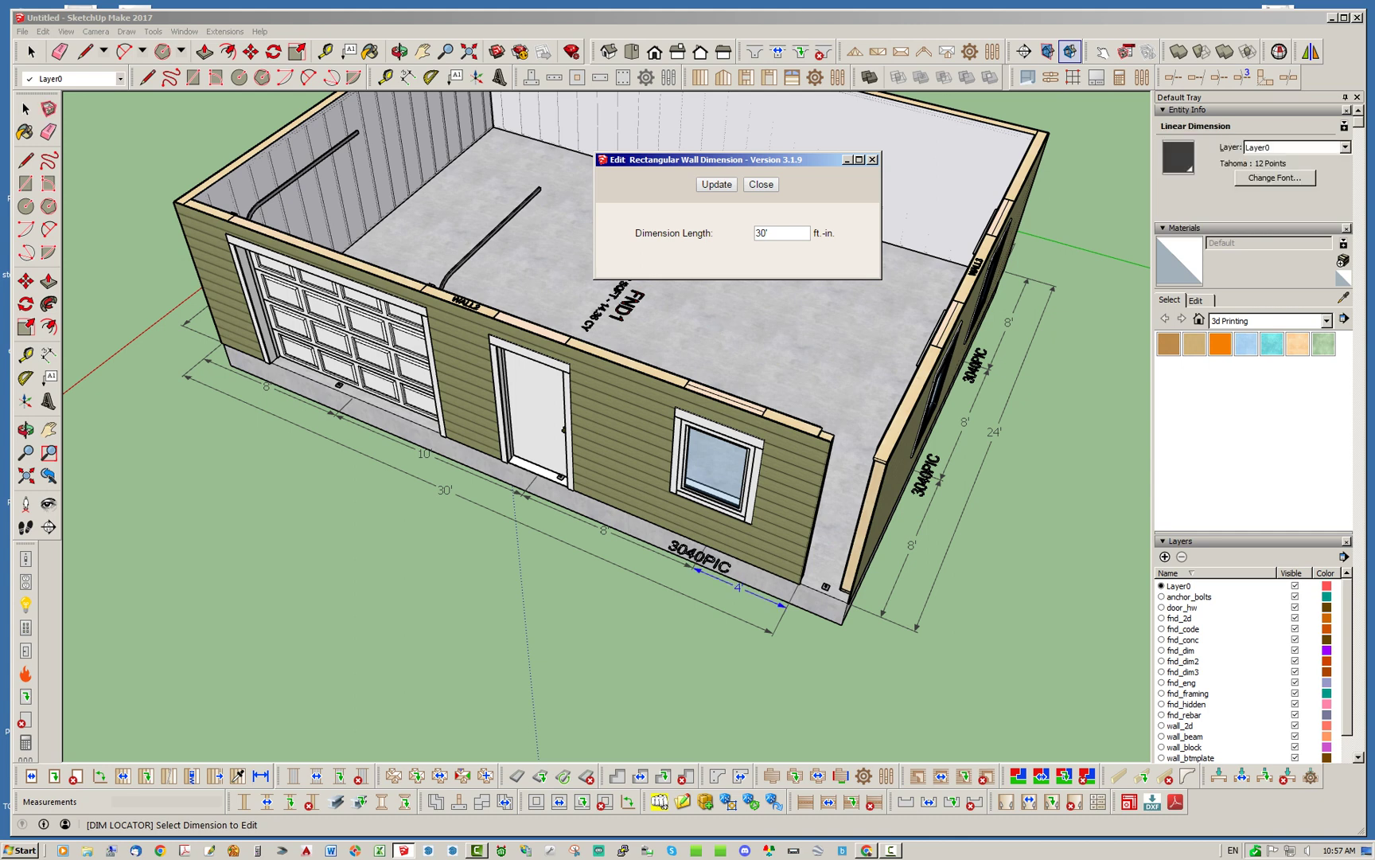
pyautogui.hotkey('ctrl', 'a')
pyautogui.write('5')
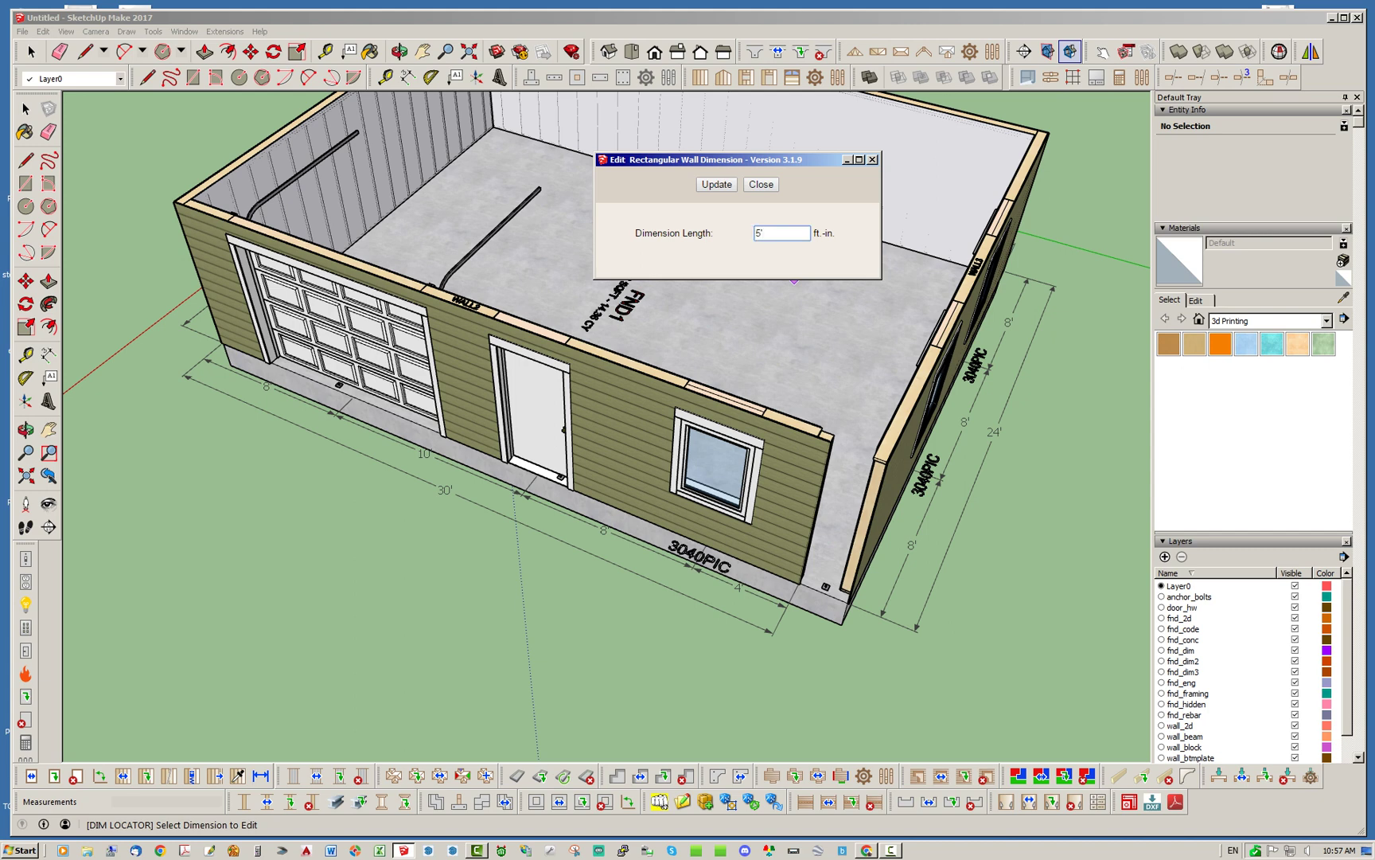
pyautogui.write("'")
pyautogui.press('Return')
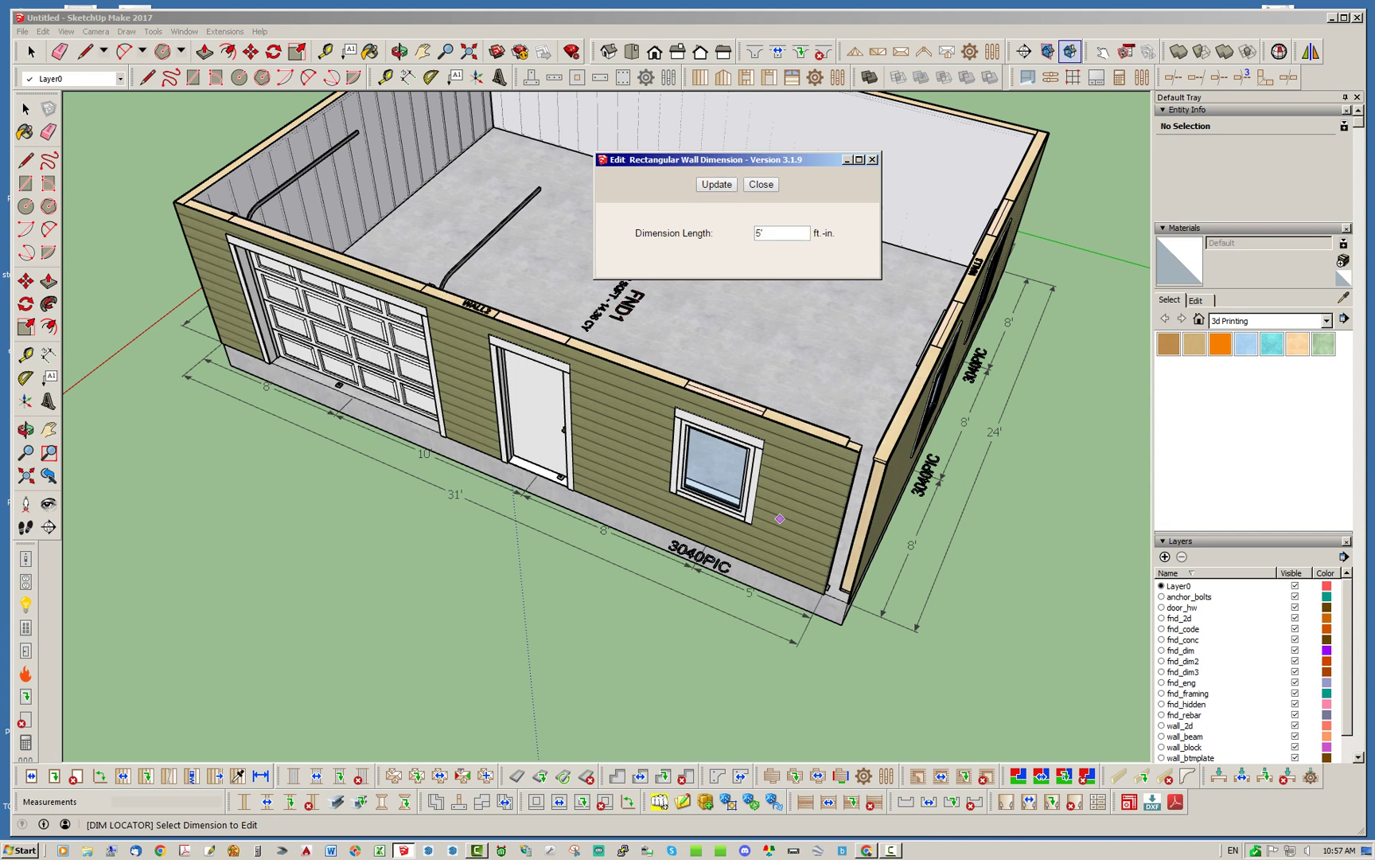
# Set the dimension between the entry door's centre and the window's centre to 6'
pyautogui.click(604, 531)
pyautogui.moveTo(777, 234); pyautogui.dragTo(755, 233)
pyautogui.write("6'")
pyautogui.press('BackSpace')
pyautogui.write("'")
pyautogui.click(716, 184)
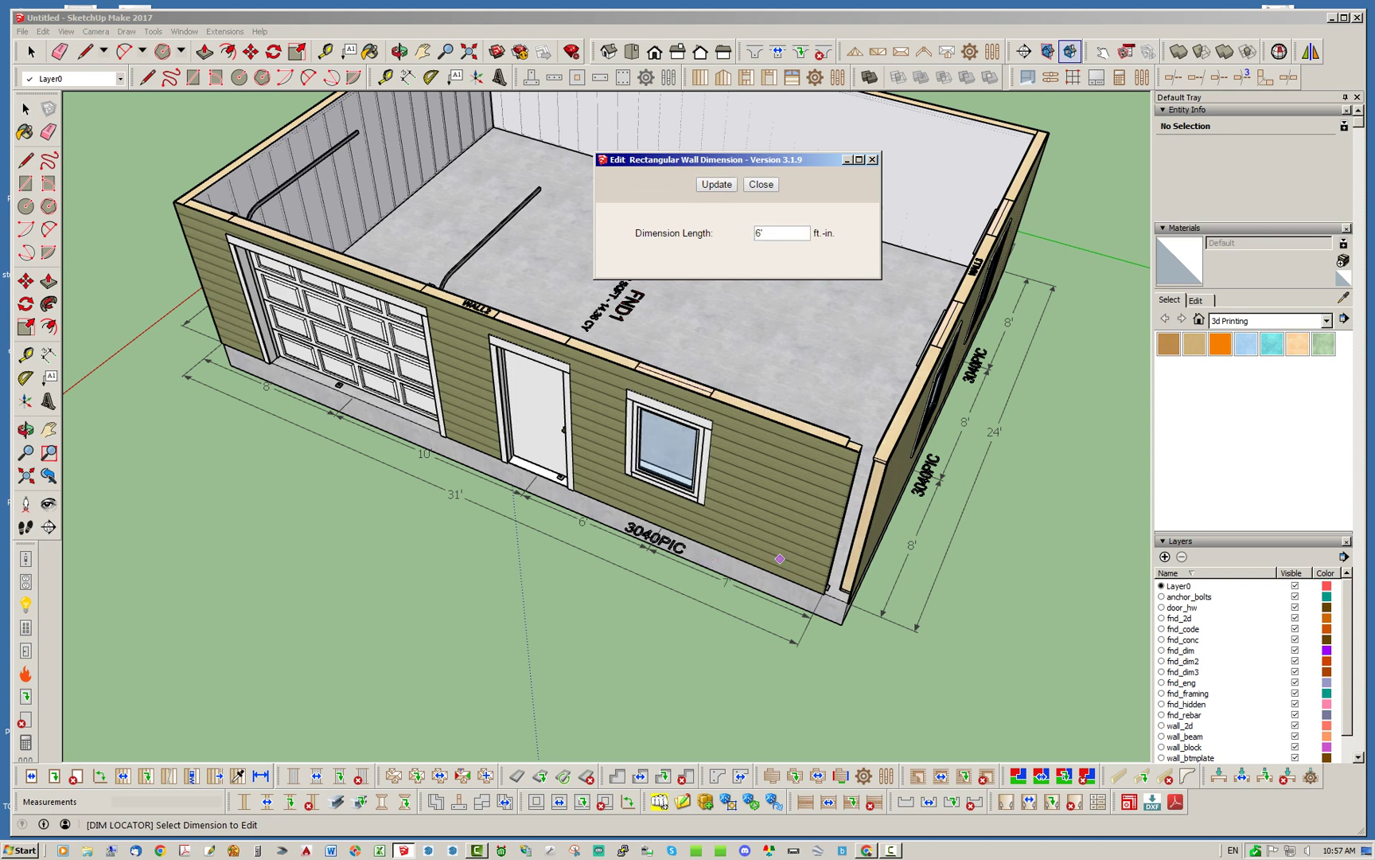
# Set the overall length dimension of the garage door wall to 32'
pyautogui.click(191, 372)
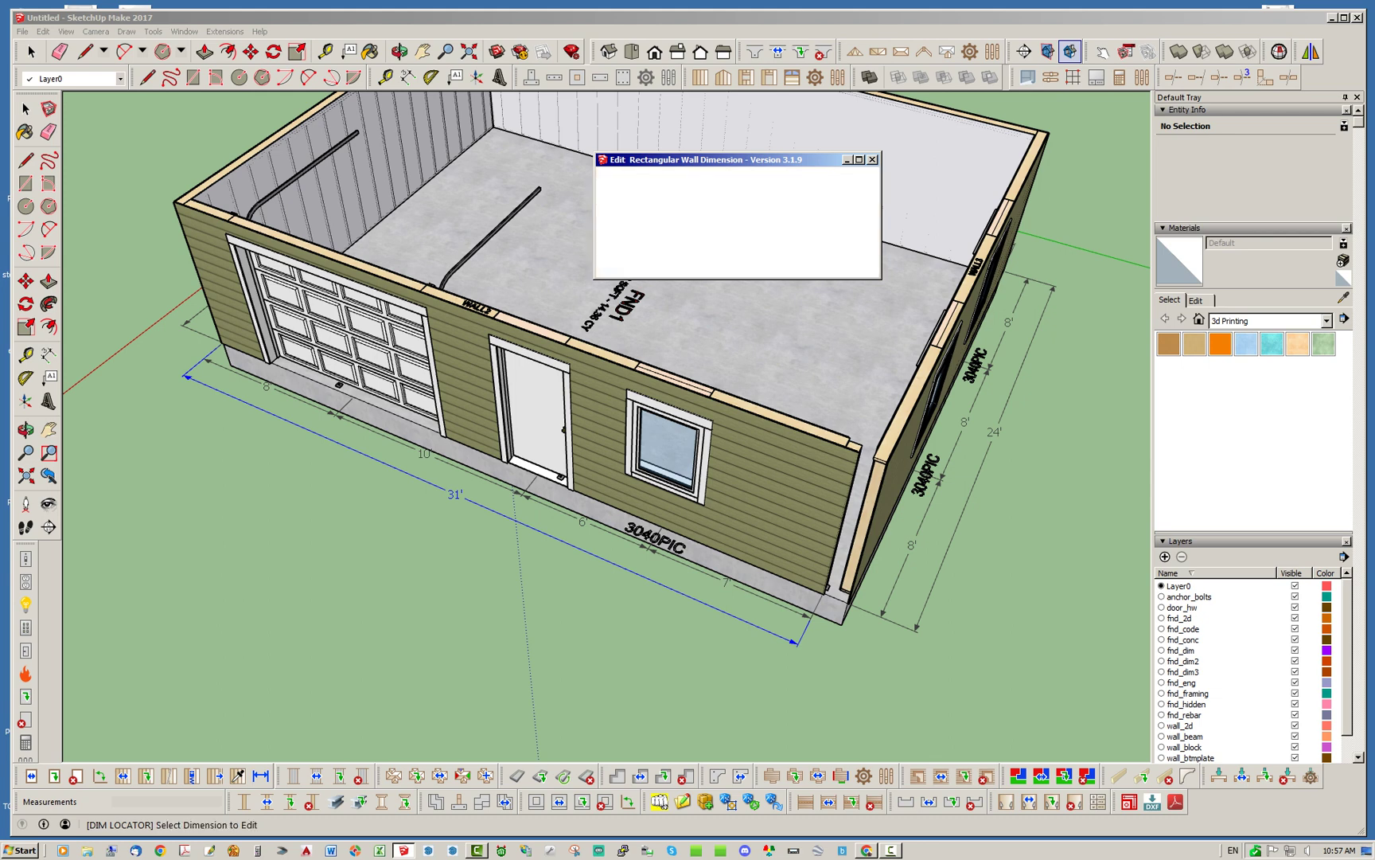
pyautogui.write('32')
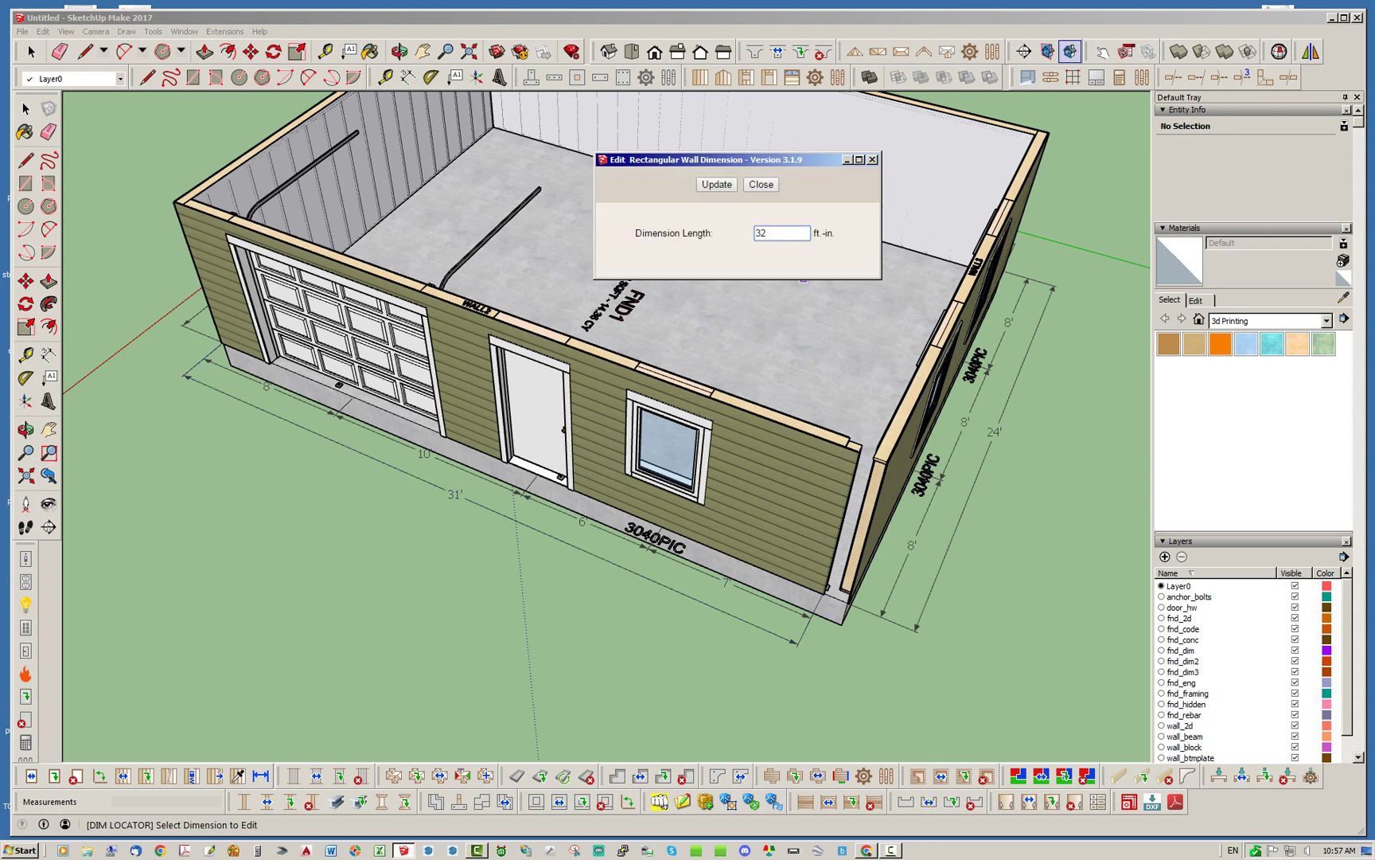
pyautogui.press('Return')
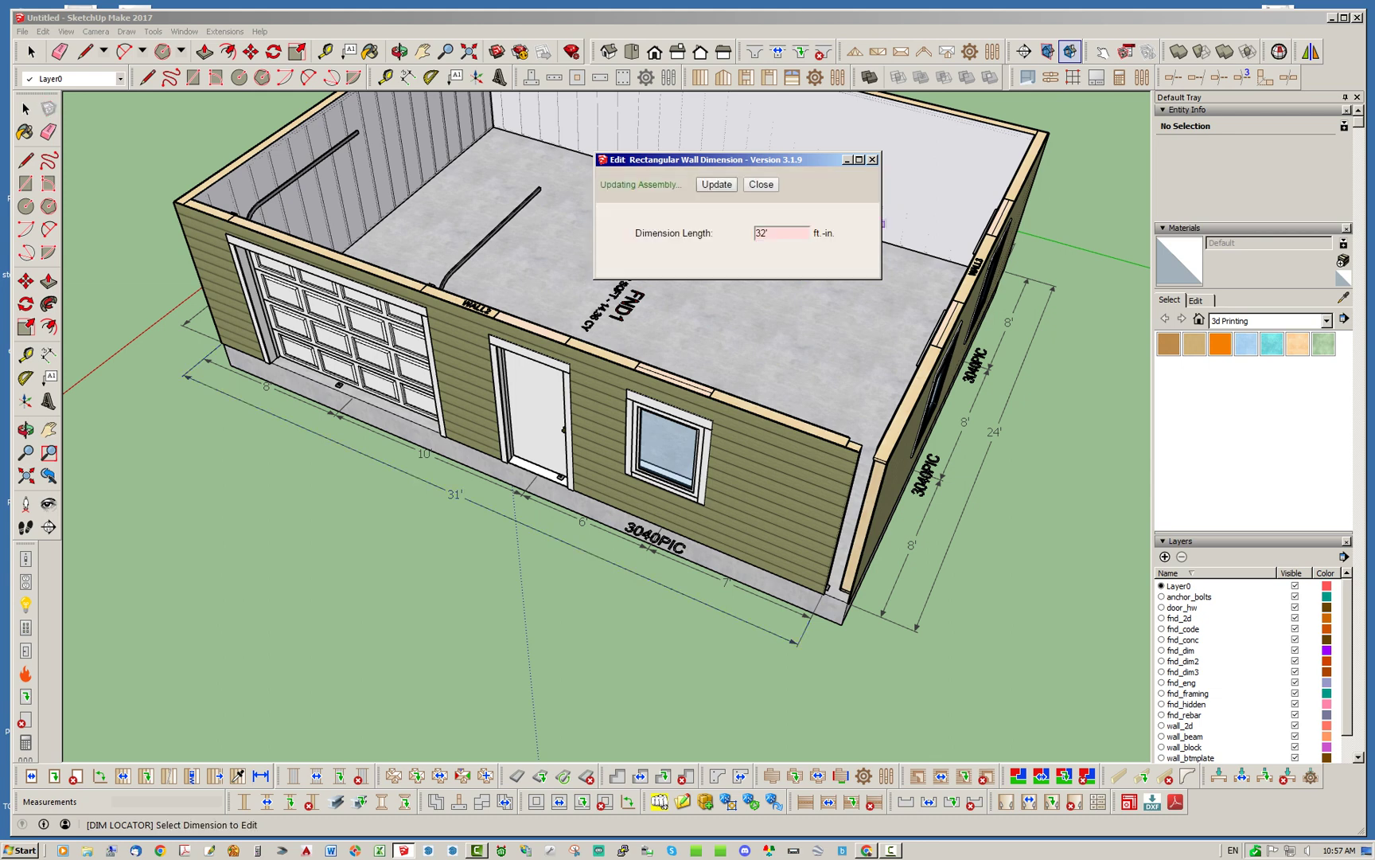
# Set the dimension from the wall corner to the garage door's centre to 9', and finish editing dimensions
pyautogui.moveTo(557, 446)
pyautogui.mouseDown(button='middle')
pyautogui.moveTo(700, 374)
pyautogui.moveTo(685, 421)
pyautogui.mouseUp(button='middle')
pyautogui.click(294, 526)
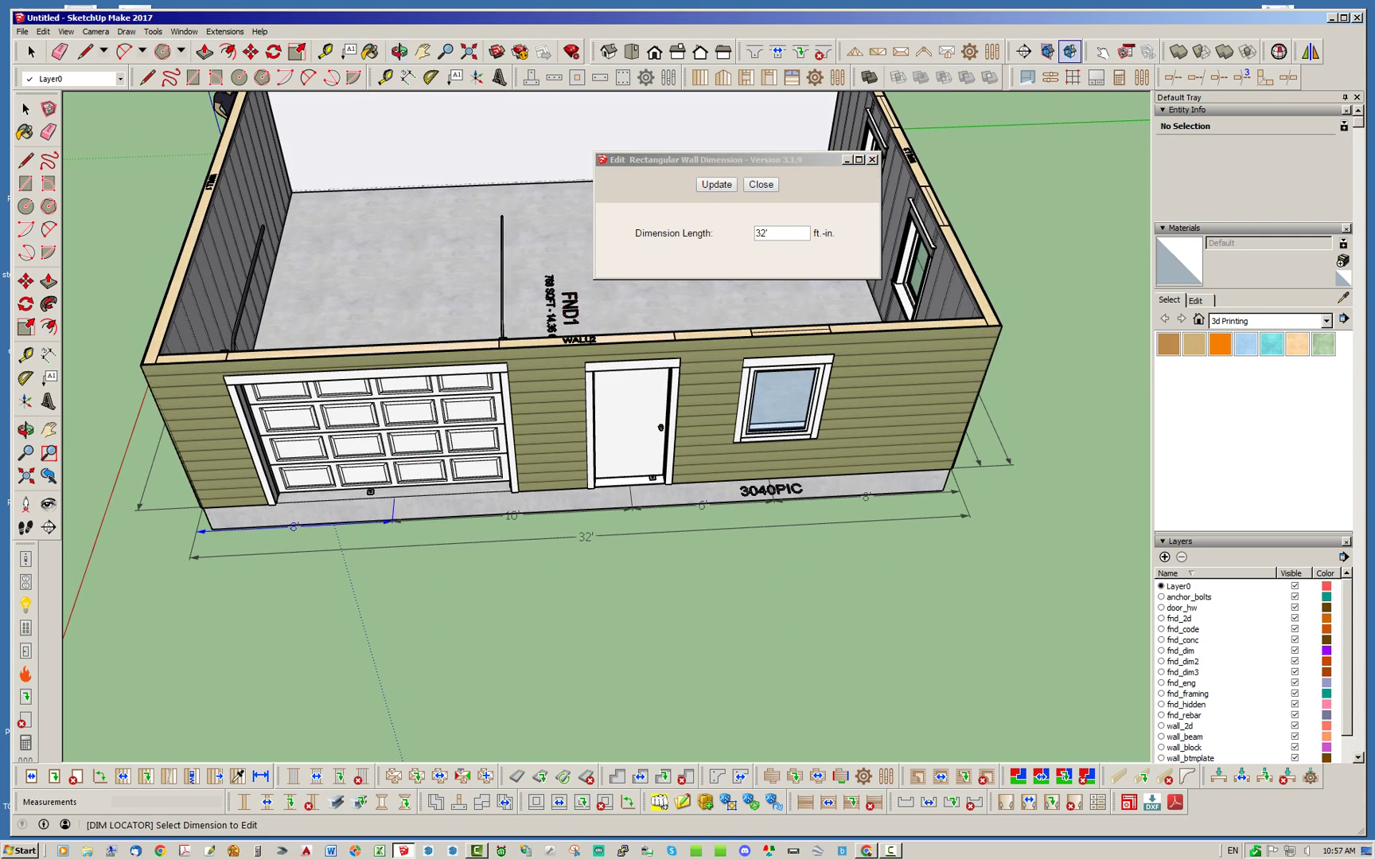
pyautogui.click(293, 524)
pyautogui.moveTo(764, 233); pyautogui.dragTo(755, 233)
pyautogui.write("9'")
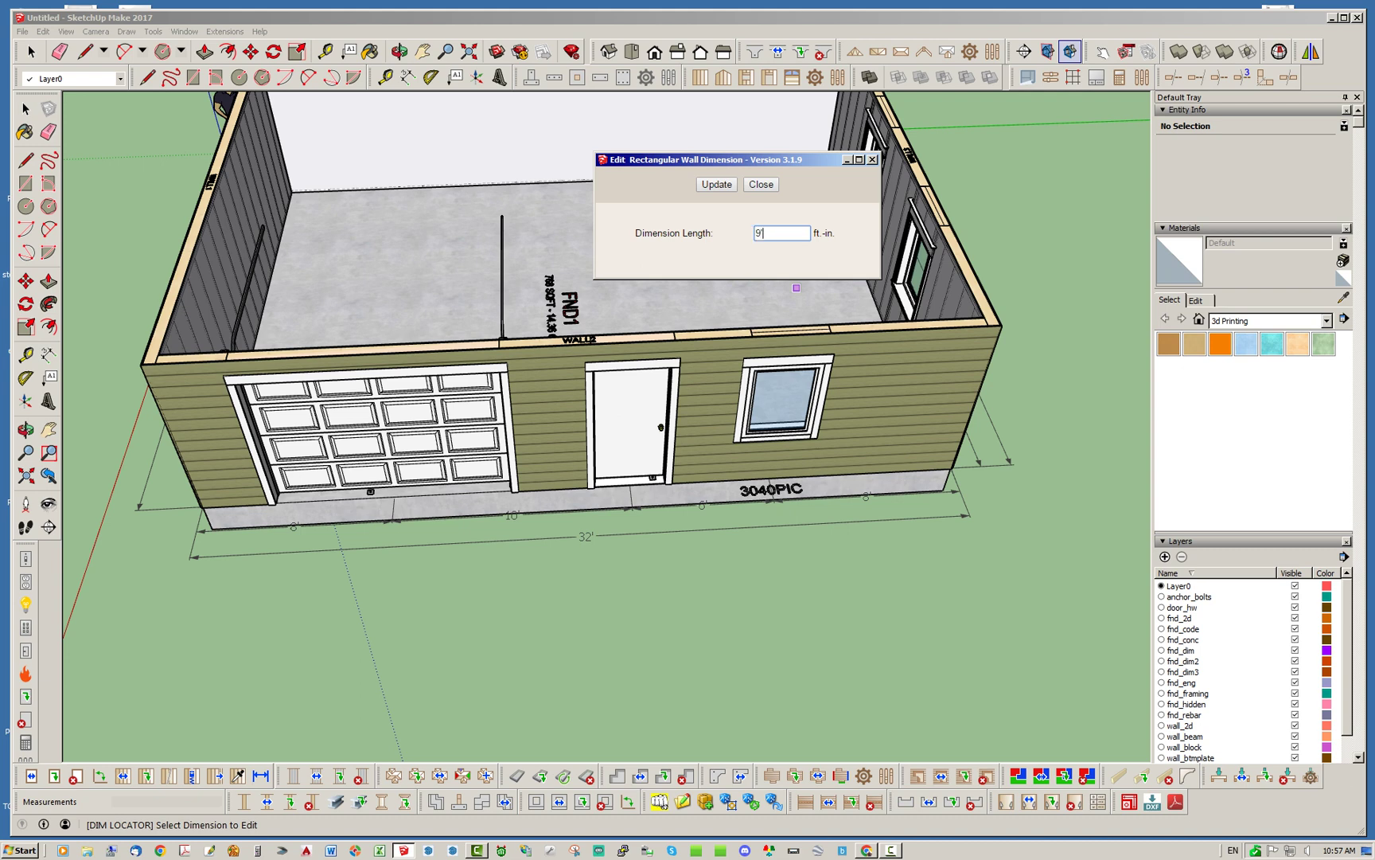
pyautogui.press('Tab')
pyautogui.press('Return')
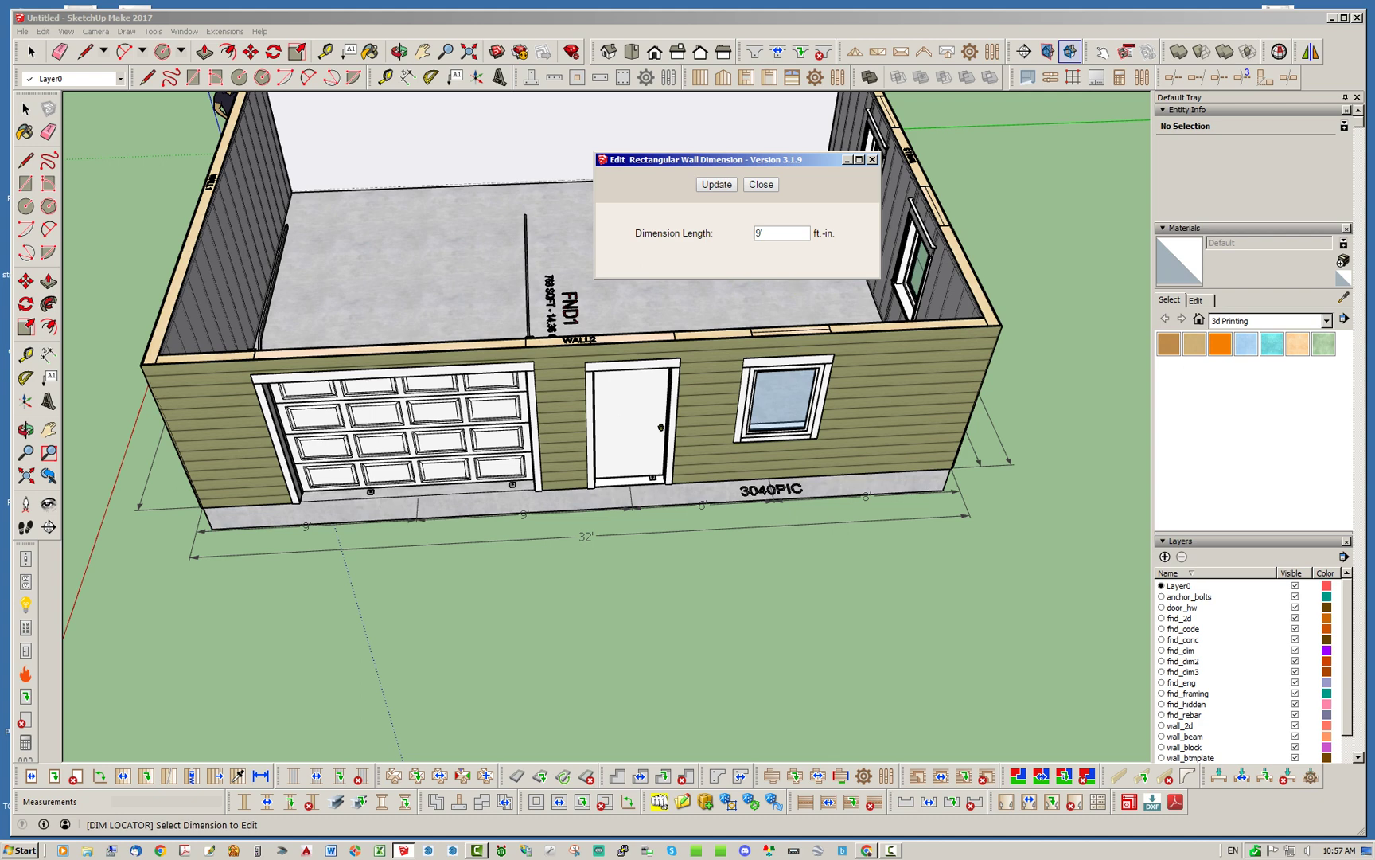
pyautogui.click(764, 183)
pyautogui.press('space')
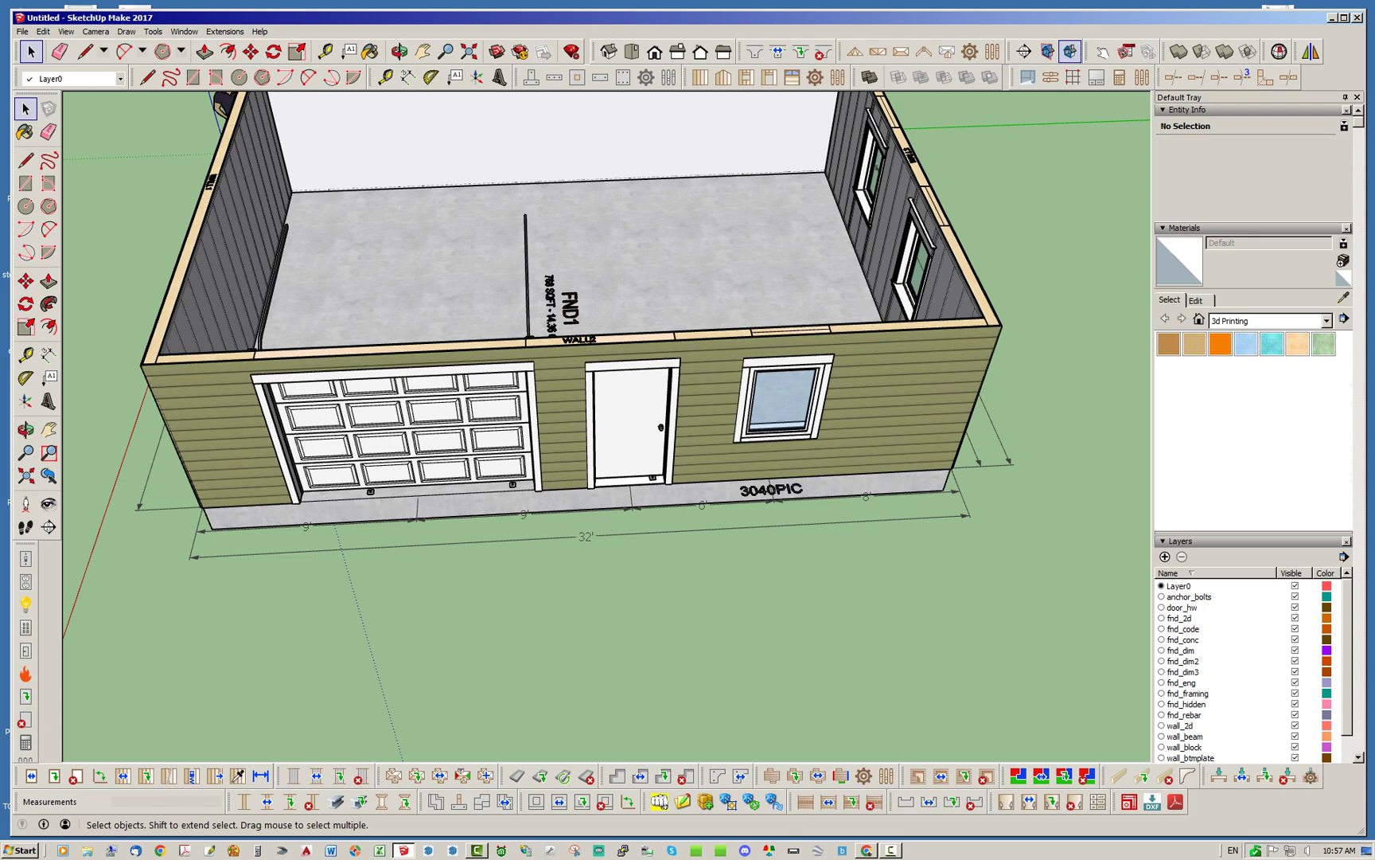
# Examine the edited opening positions and plan dimensions on the garage door wall and the adjoining windowed wall
pyautogui.moveTo(686, 426); pyautogui.dragTo(374, 438, button='middle')
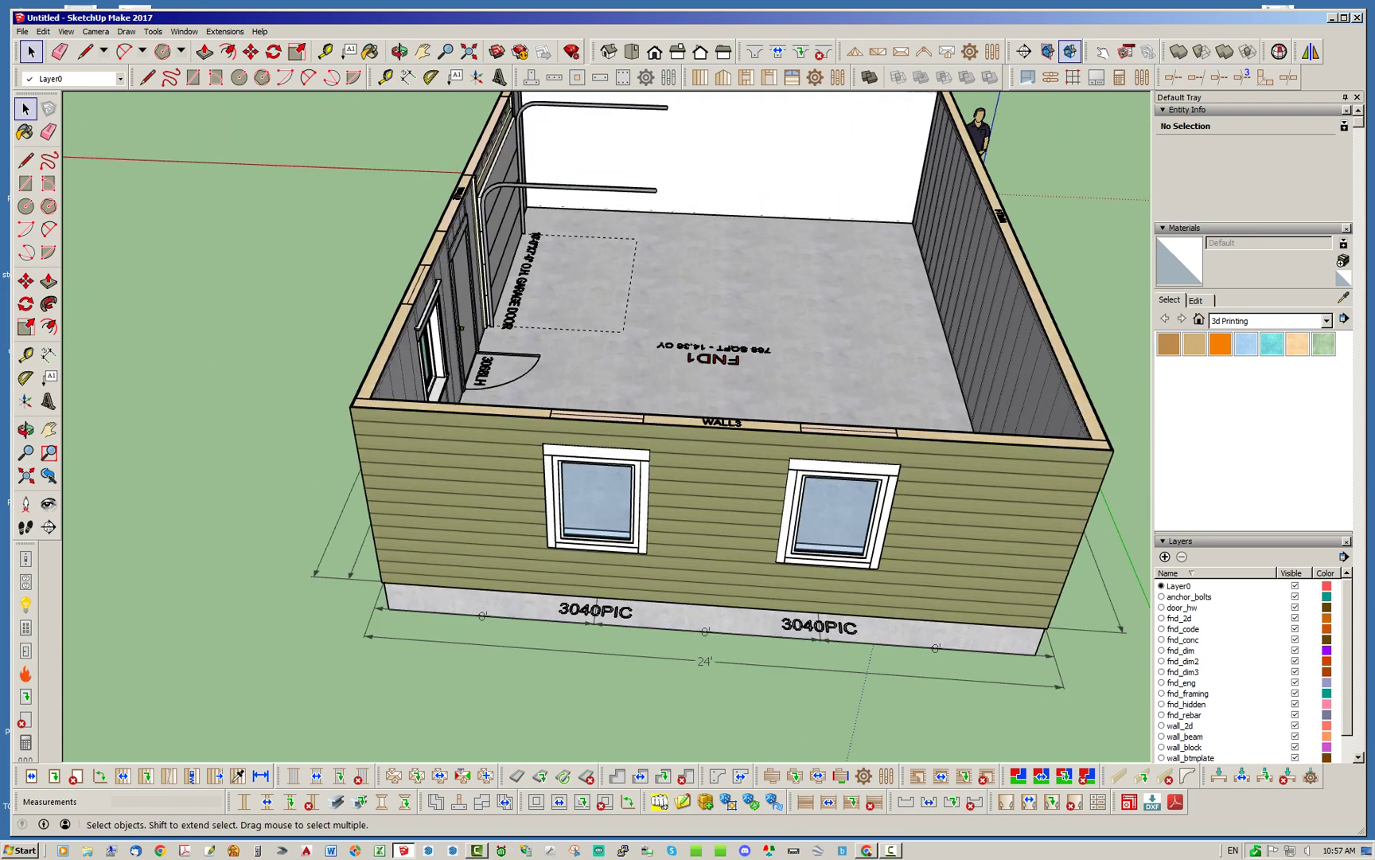
pyautogui.scroll(-3, 720, 514)
pyautogui.moveTo(721, 514); pyautogui.dragTo(1026, 497, button='middle')
pyautogui.scroll(3, 430, 414)
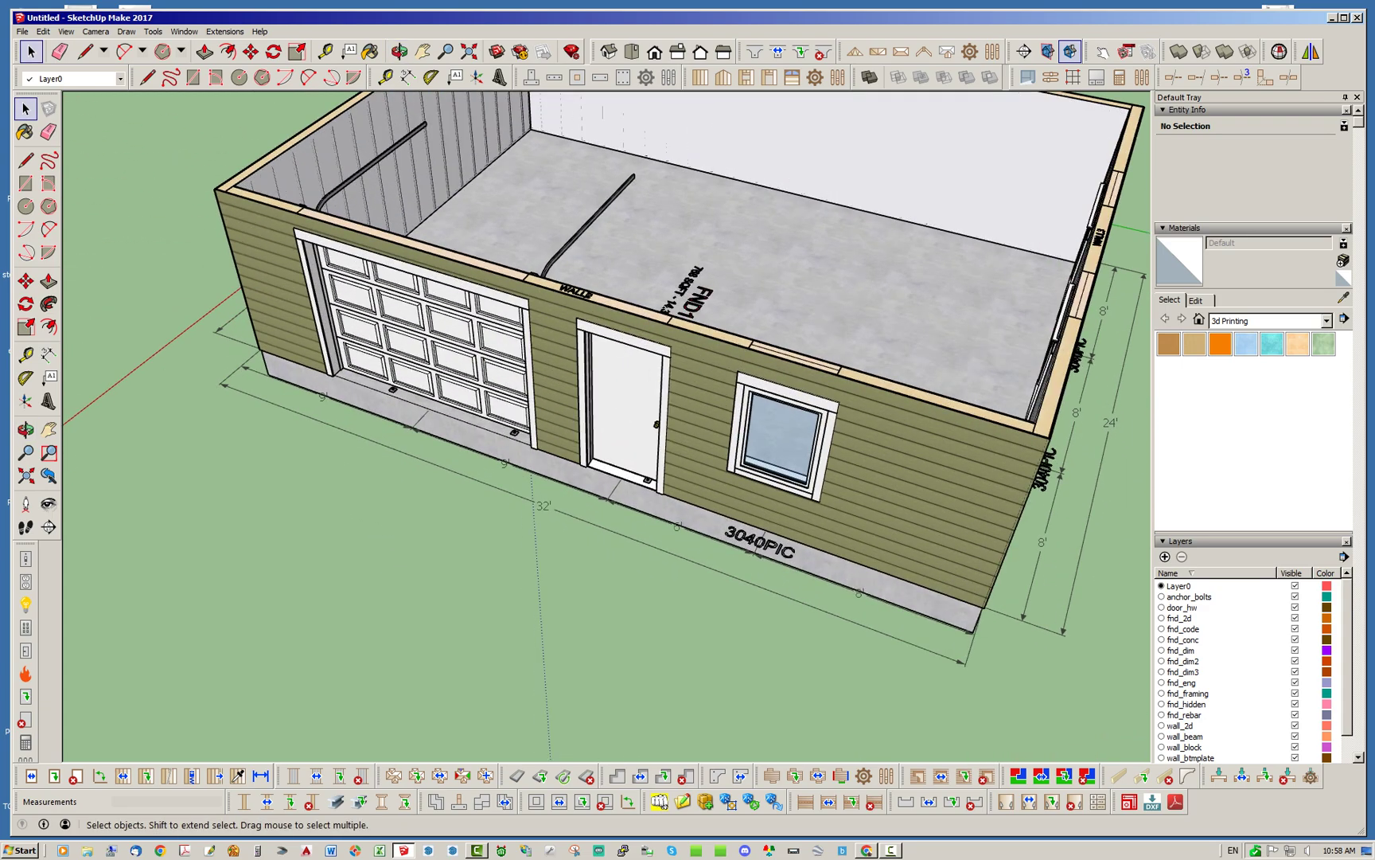
pyautogui.moveTo(557, 398); pyautogui.dragTo(525, 422, button='middle')
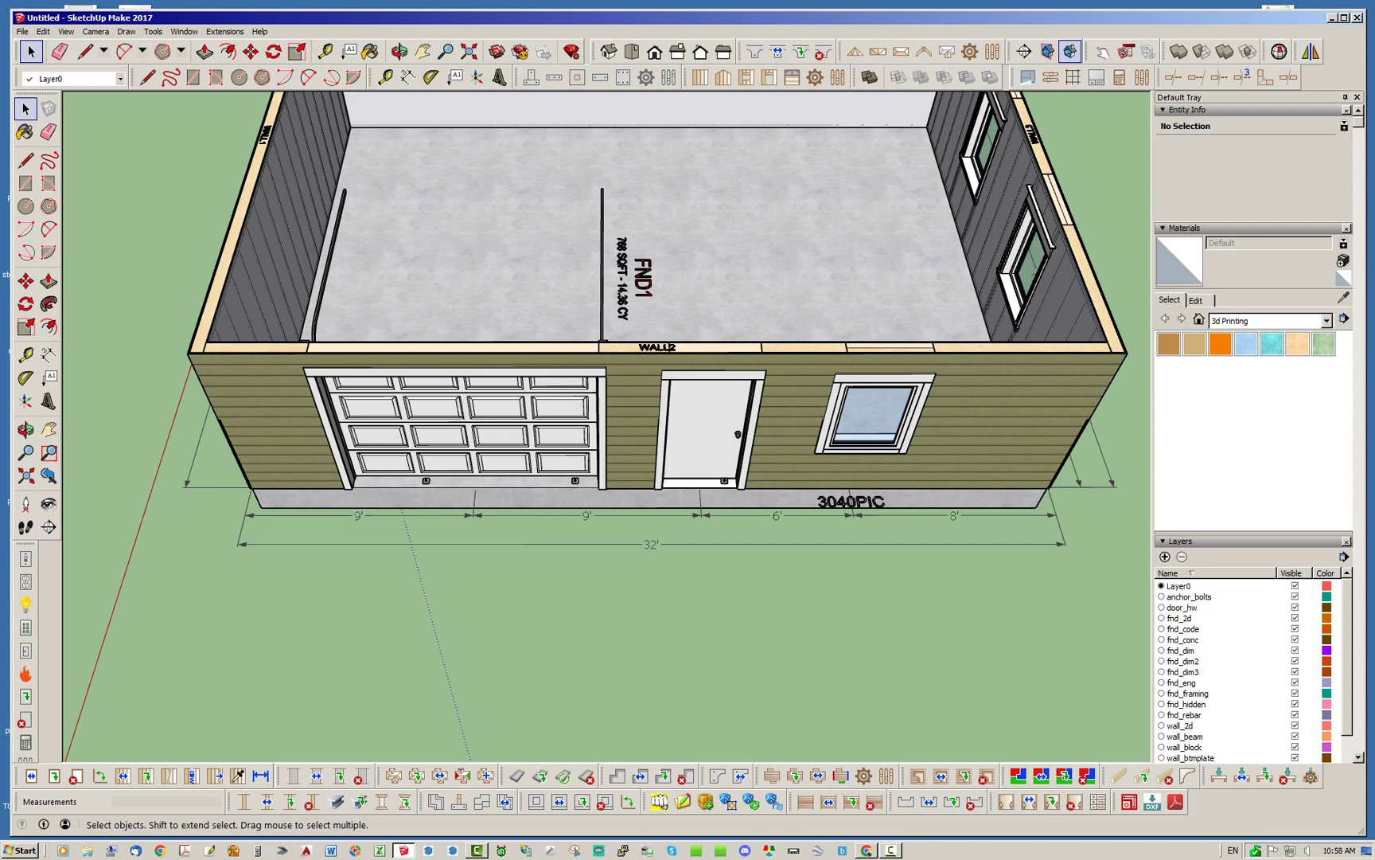
pyautogui.moveTo(525, 422); pyautogui.dragTo(430, 422, button='middle')
pyautogui.moveTo(573, 429); pyautogui.dragTo(311, 438, button='middle')
pyautogui.scroll(-2, 310, 437)
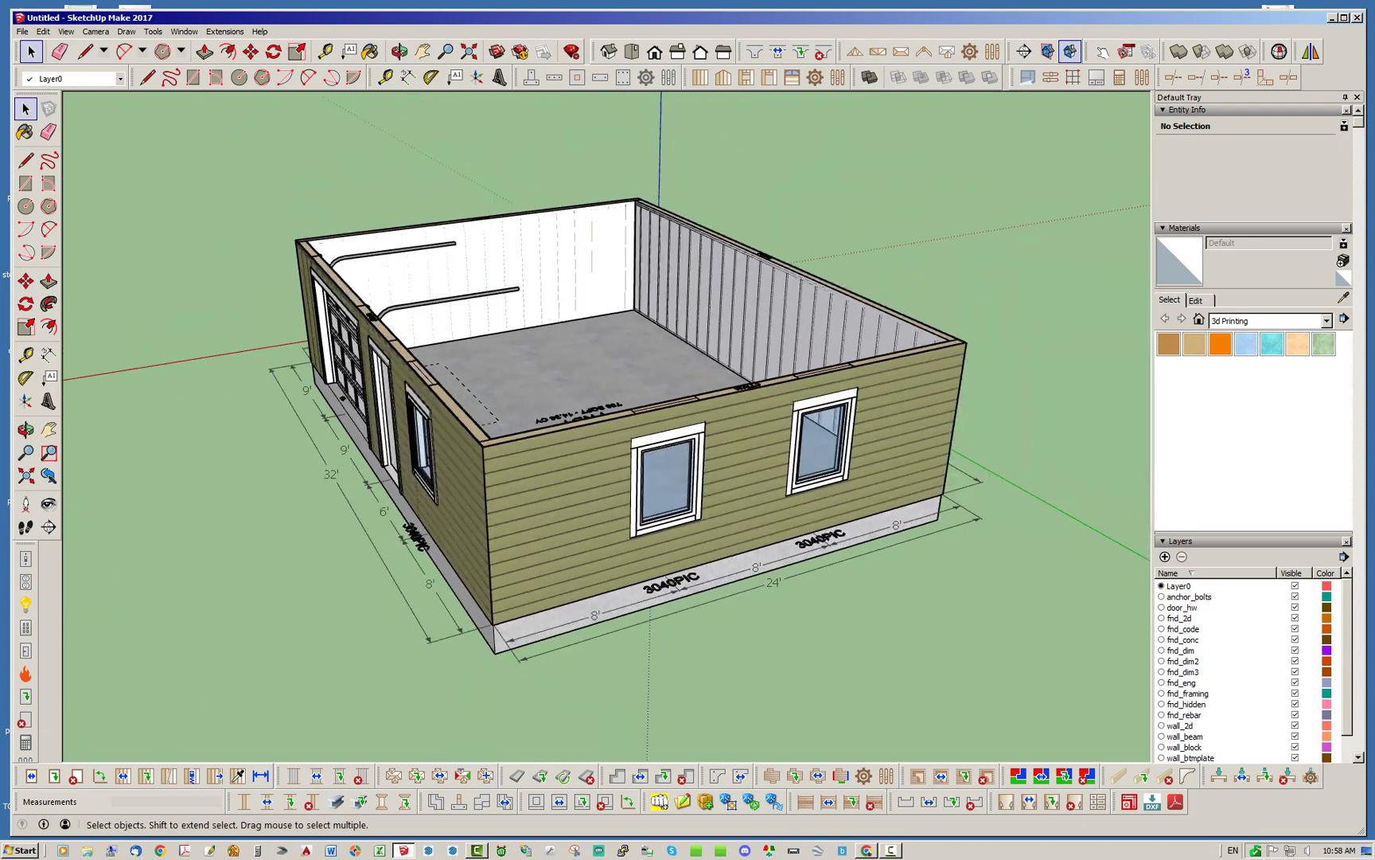
# Switch the 24' wall with the two windows to its 2D representation
pyautogui.moveTo(478, 398); pyautogui.dragTo(334, 462, button='middle')
pyautogui.moveTo(669, 350); pyautogui.dragTo(709, 350, button='middle')
pyautogui.rightClick(549, 499)
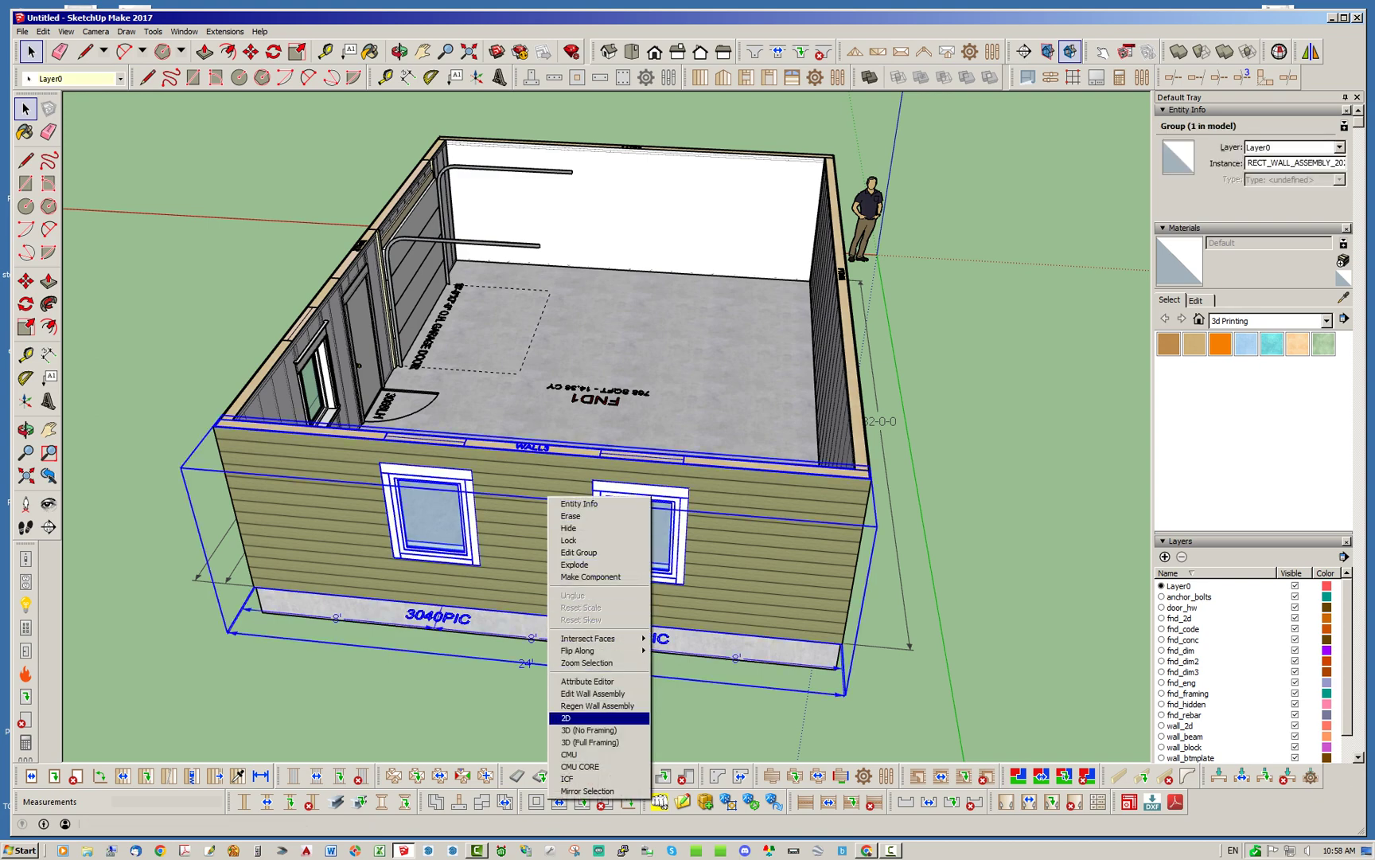
pyautogui.click(598, 718)
pyautogui.click(599, 717)
pyautogui.moveTo(599, 717); pyautogui.dragTo(486, 708, button='middle')
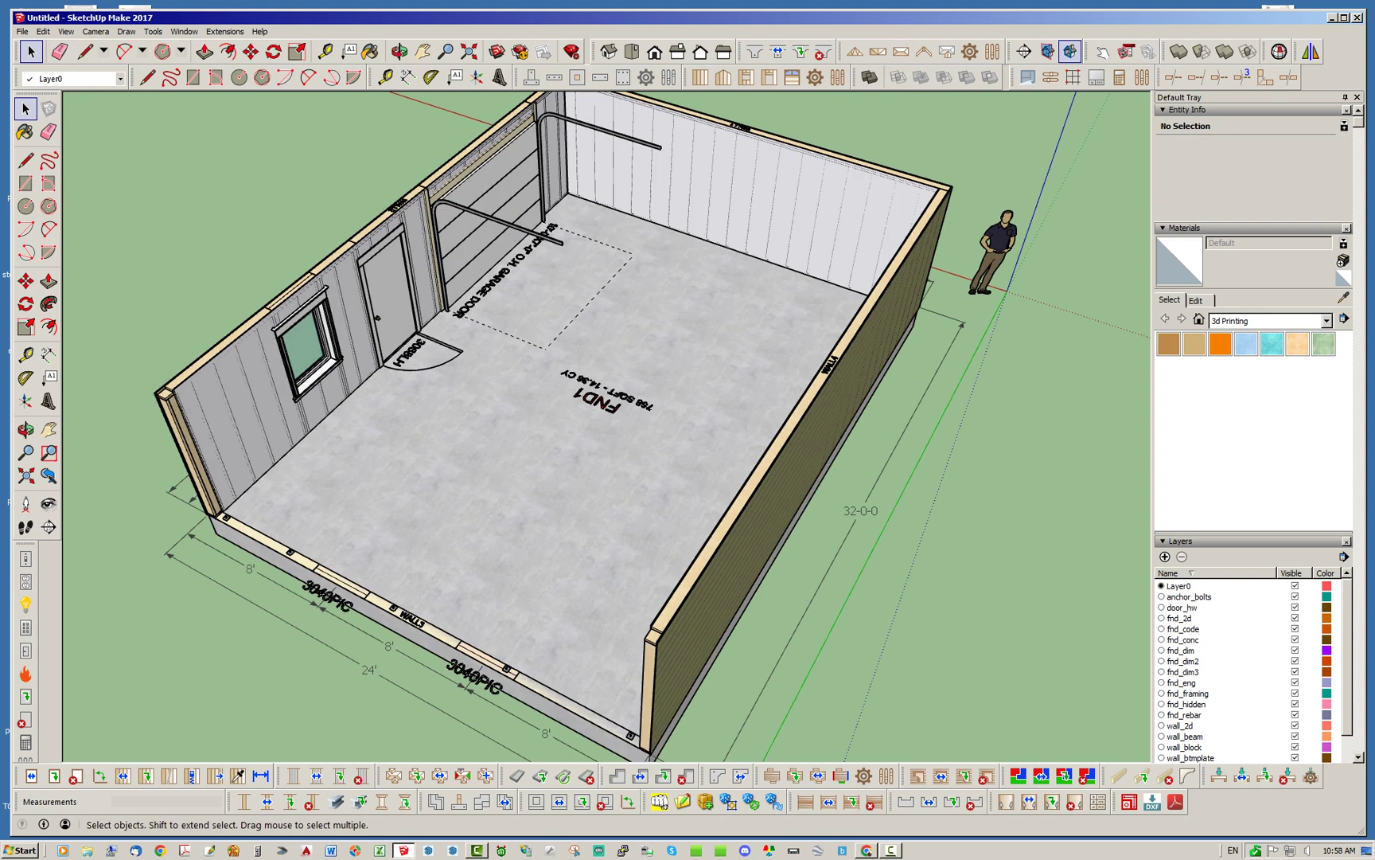
# Hide the slab foundation under the garage walls
pyautogui.scroll(3, 390, 637)
pyautogui.scroll(-3, 597, 485)
pyautogui.rightClick(589, 492)
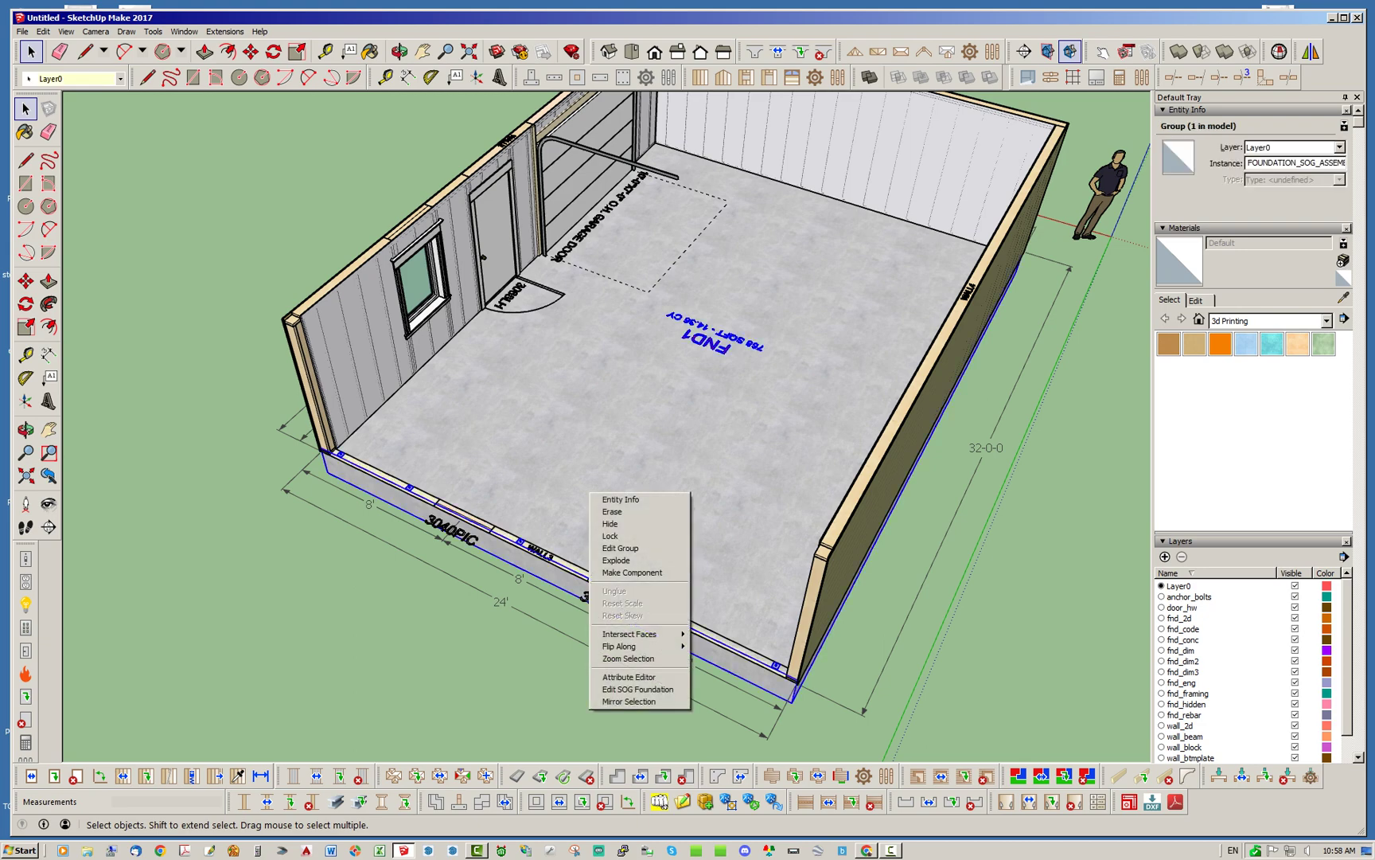
pyautogui.click(621, 524)
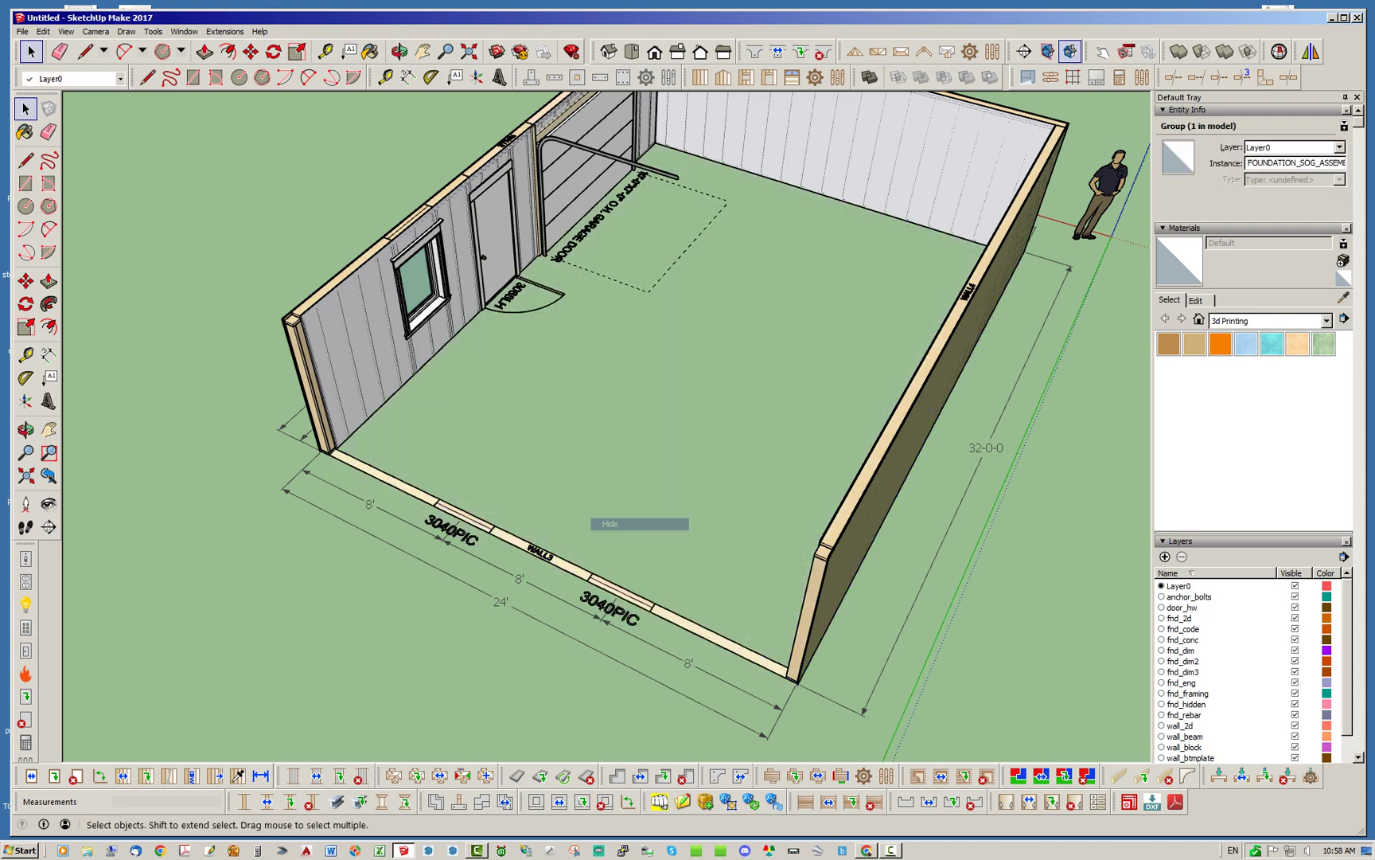
# Switch the garage door wall, the opposite 32' wall and the remaining 24' wall to their 2D representation
pyautogui.moveTo(621, 523); pyautogui.dragTo(521, 493, button='middle')
pyautogui.rightClick(380, 415)
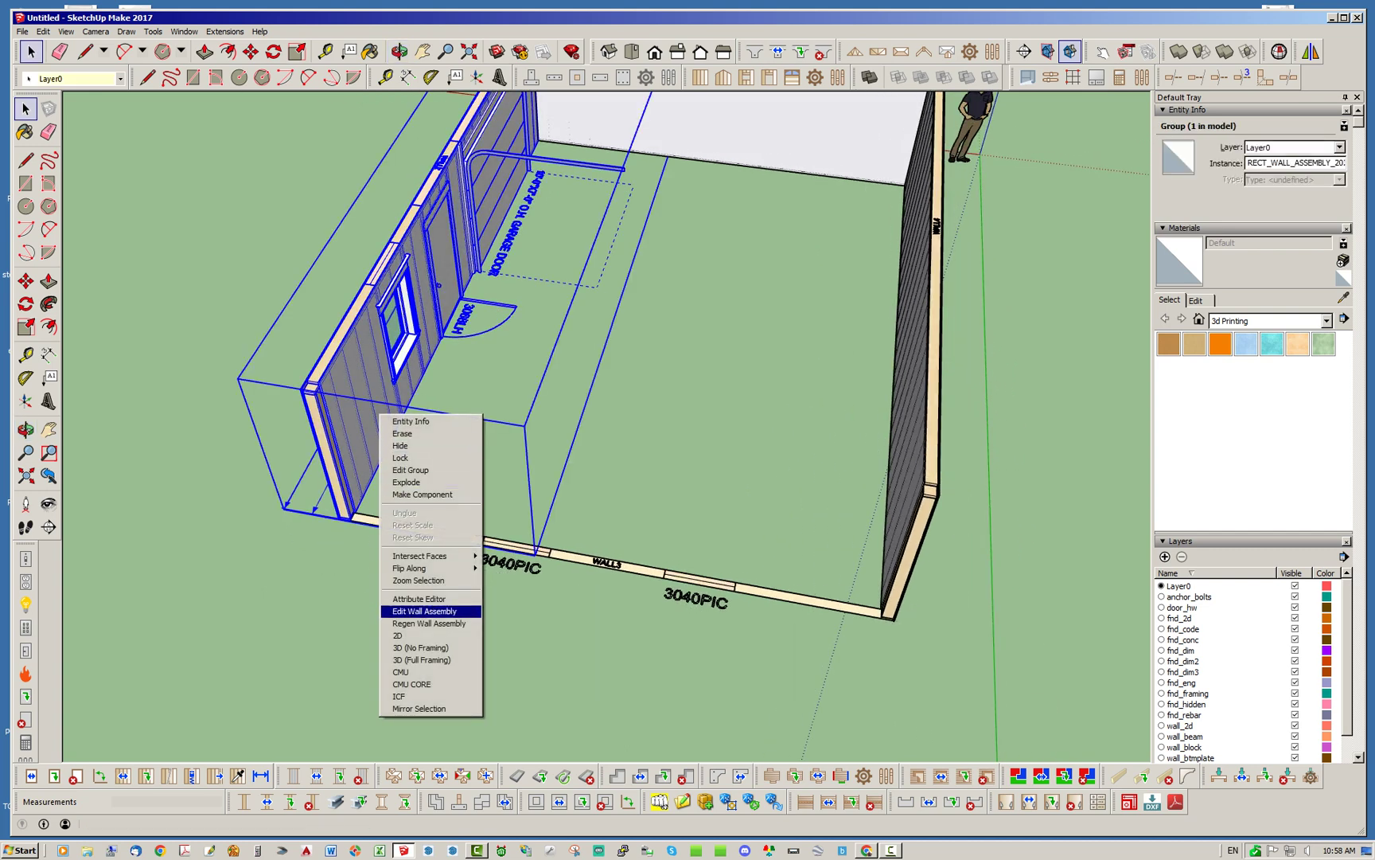
pyautogui.click(414, 635)
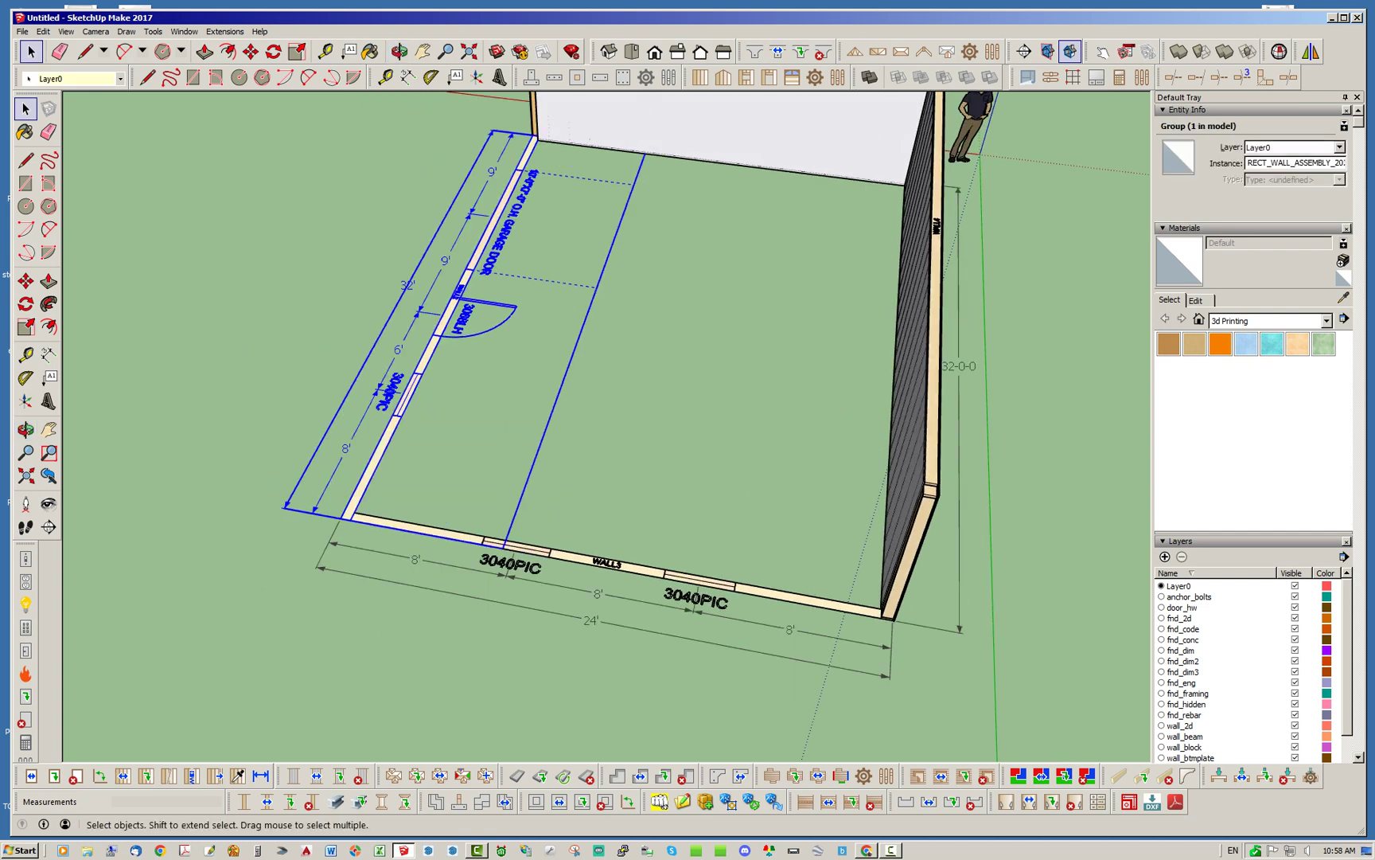
pyautogui.rightClick(907, 474)
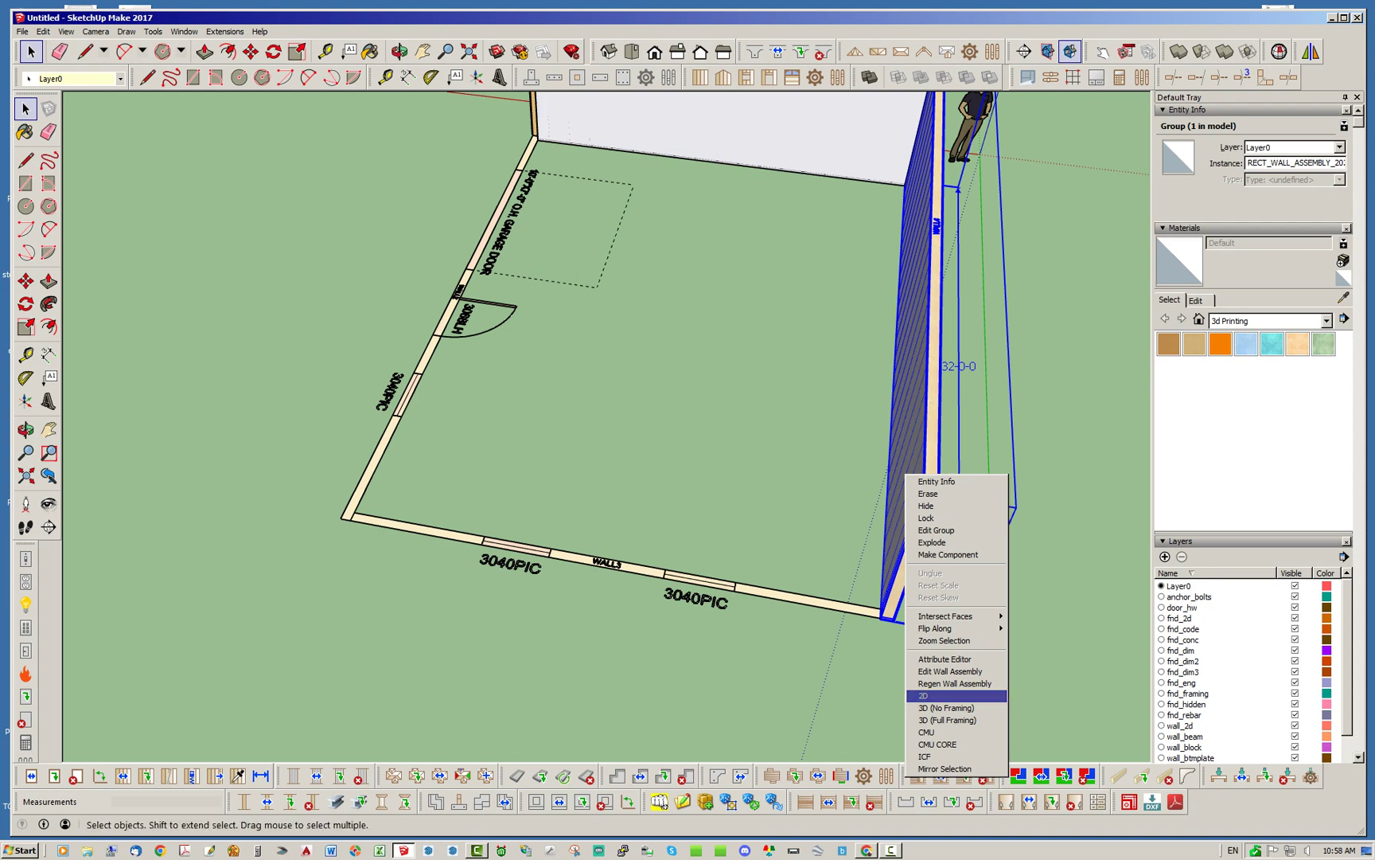
pyautogui.click(923, 695)
pyautogui.rightClick(835, 121)
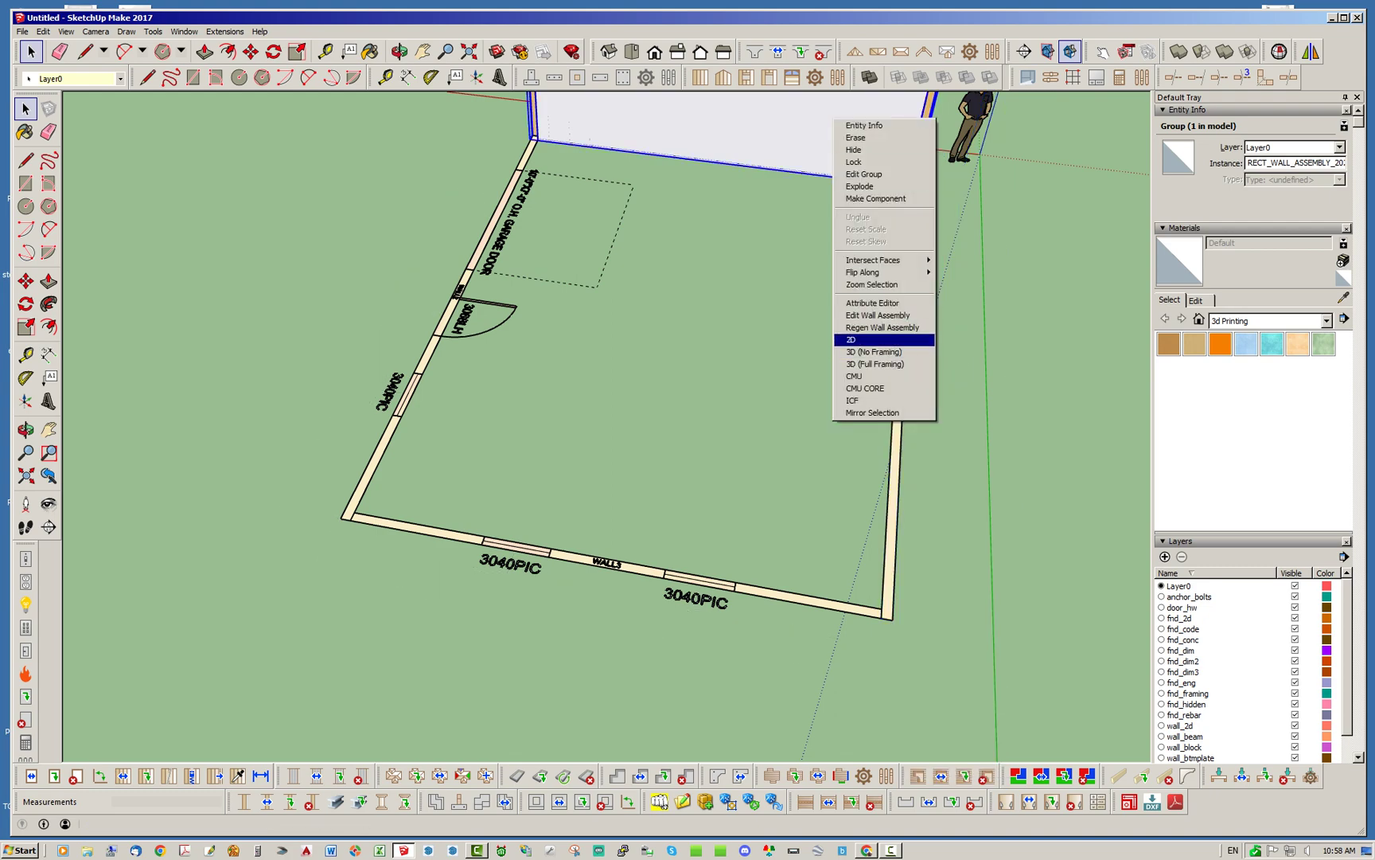
pyautogui.click(867, 339)
pyautogui.click(717, 359)
# Set the dimension between the two window centres on the 24' wall to 6', and finish editing dimensions
pyautogui.moveTo(637, 382)
pyautogui.mouseDown(button='middle')
pyautogui.moveTo(884, 398)
pyautogui.moveTo(636, 398)
pyautogui.mouseUp(button='middle')
pyautogui.scroll(3, 629, 625)
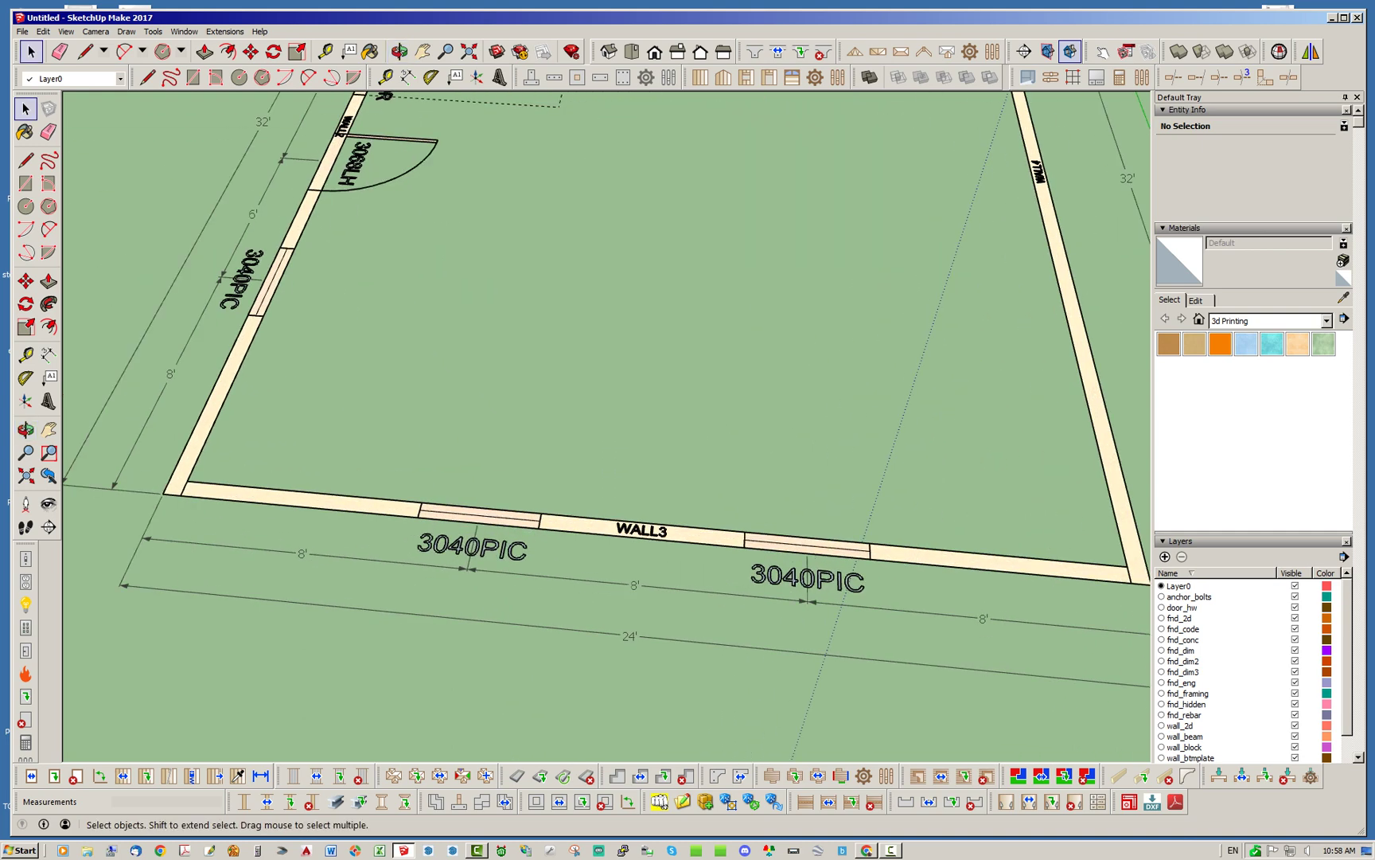
pyautogui.moveTo(629, 625); pyautogui.dragTo(581, 620, button='middle')
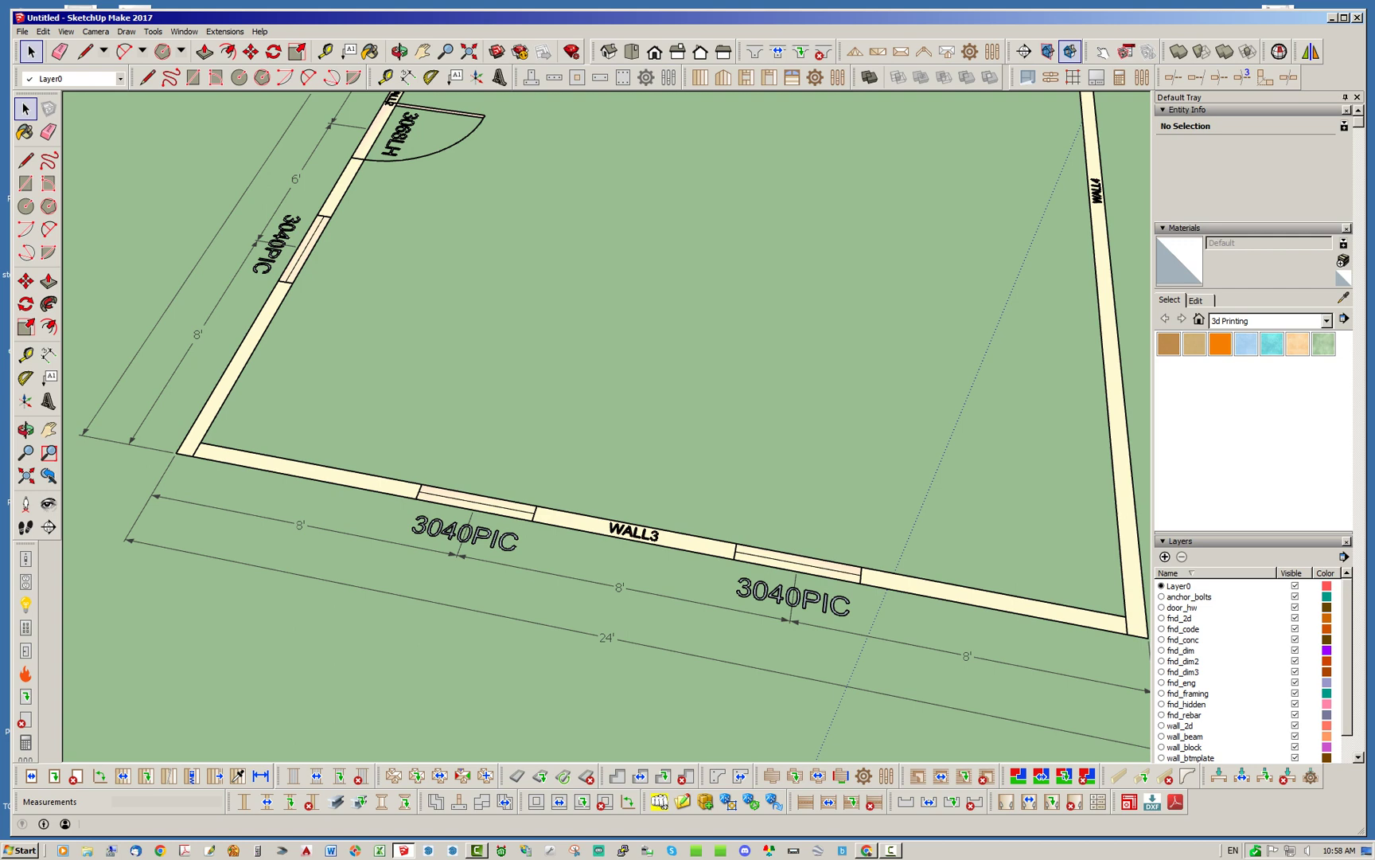
pyautogui.click(260, 775)
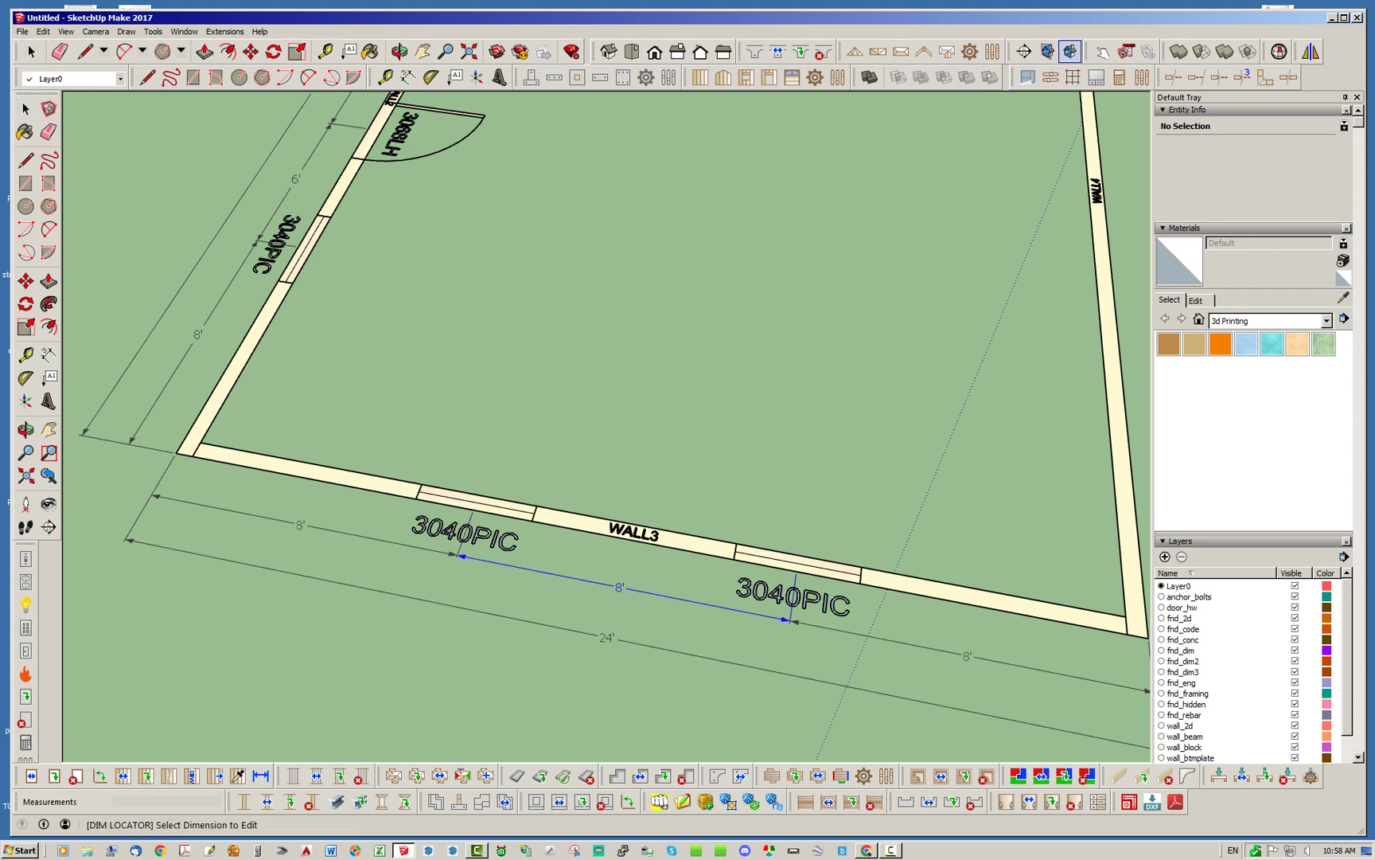
pyautogui.click(621, 586)
pyautogui.doubleClick(760, 233)
pyautogui.write("6'")
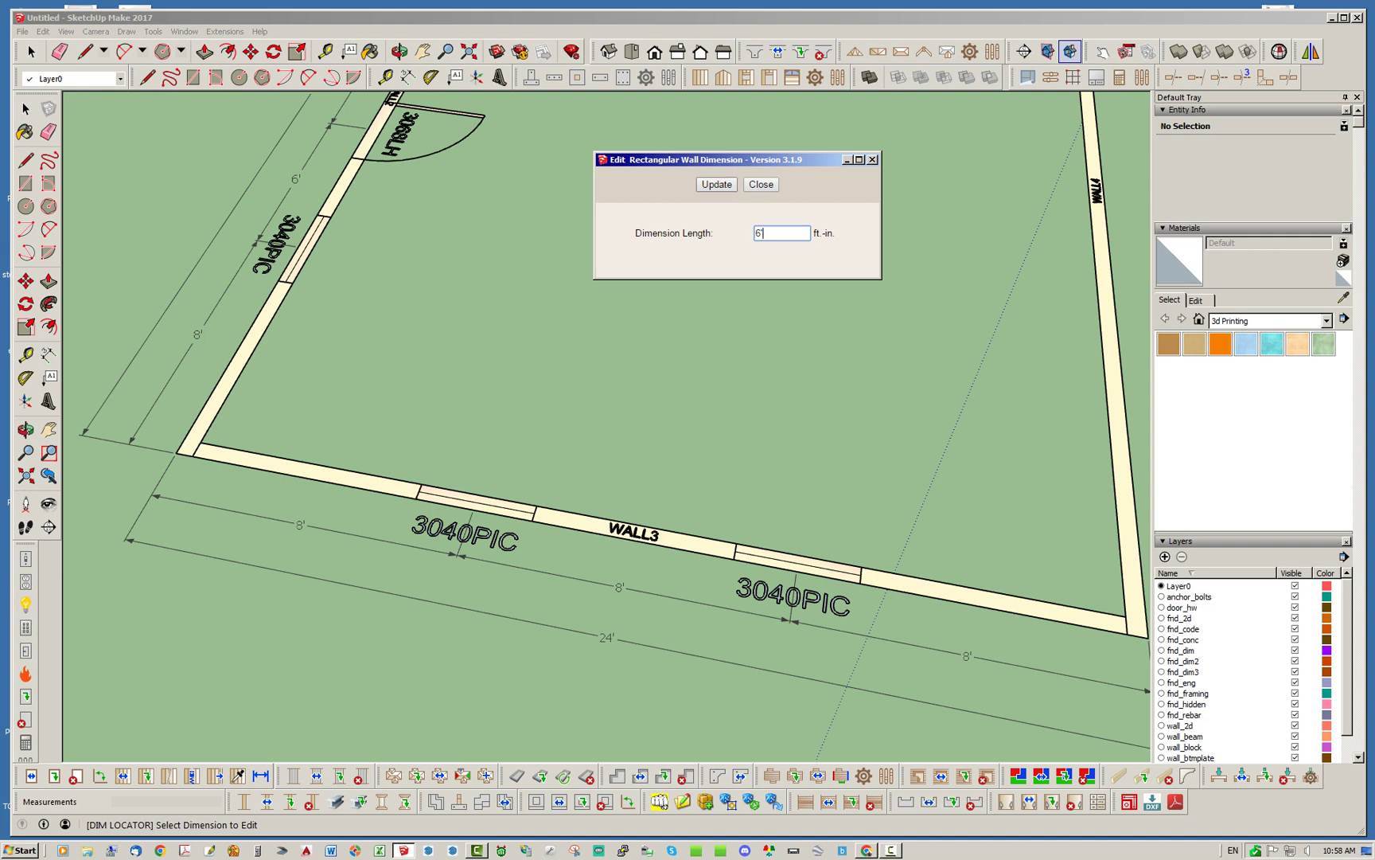
pyautogui.click(716, 184)
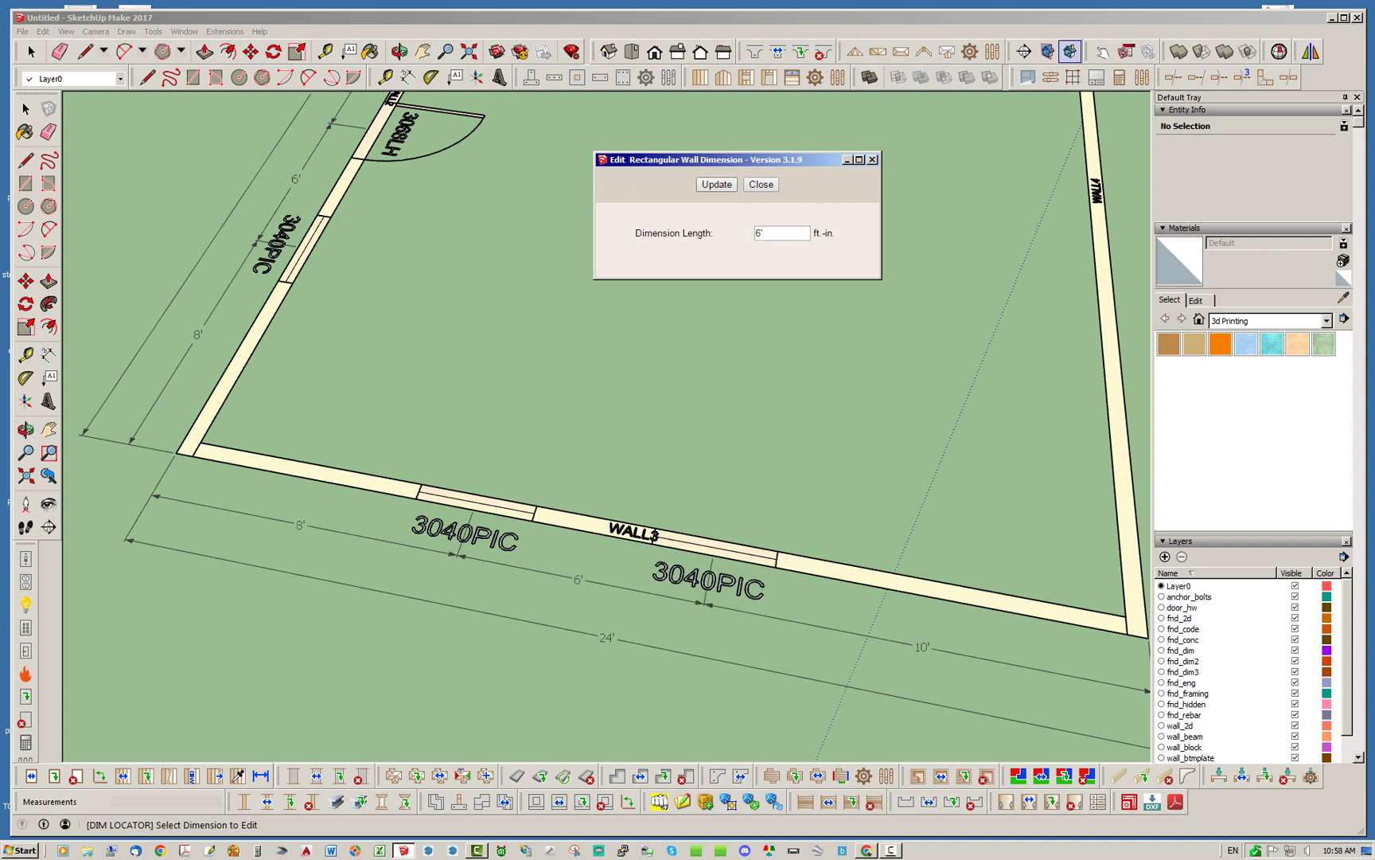
pyautogui.moveTo(418, 454); pyautogui.dragTo(355, 501, button='middle')
pyautogui.scroll(-1, 356, 501)
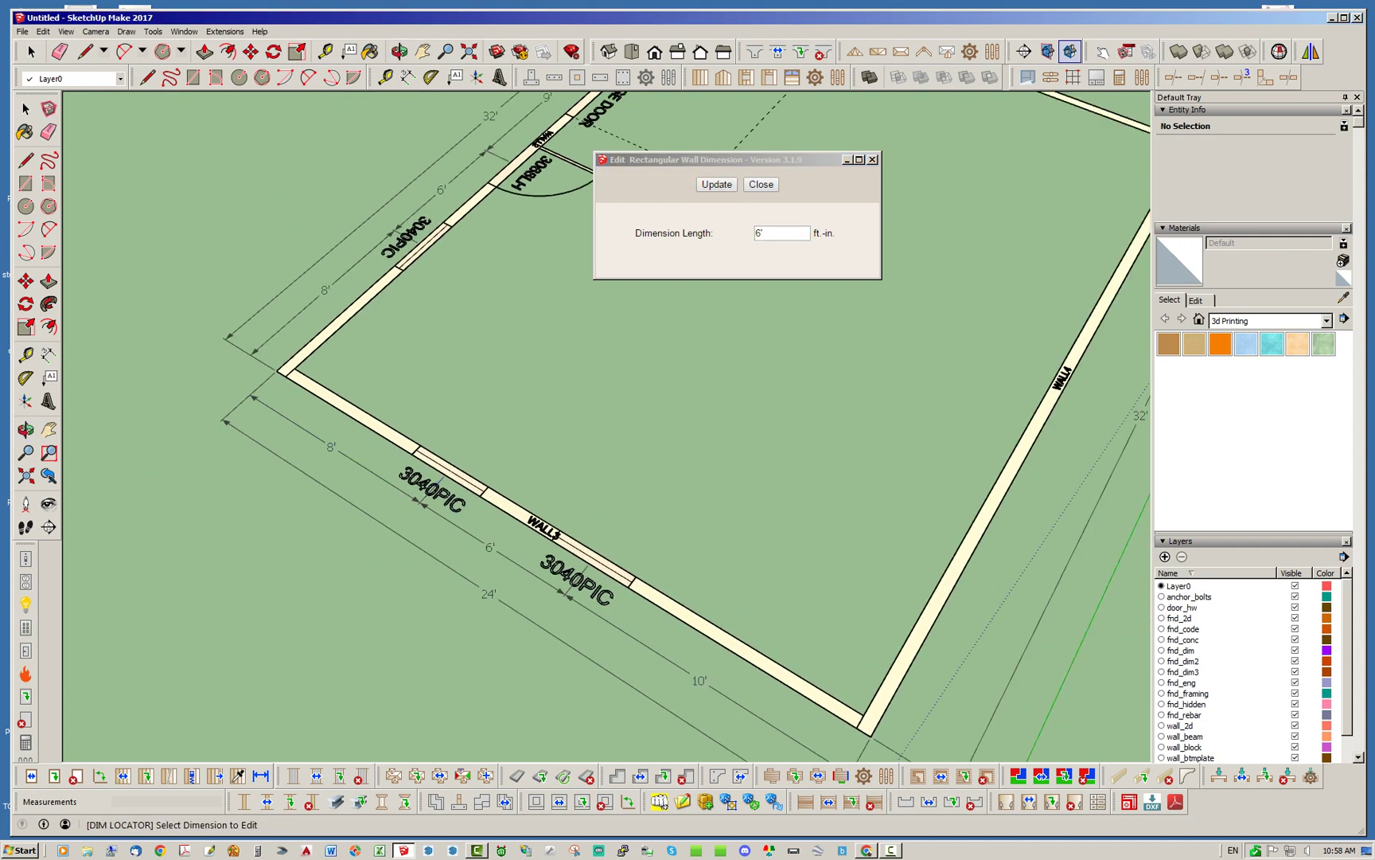
pyautogui.press('space')
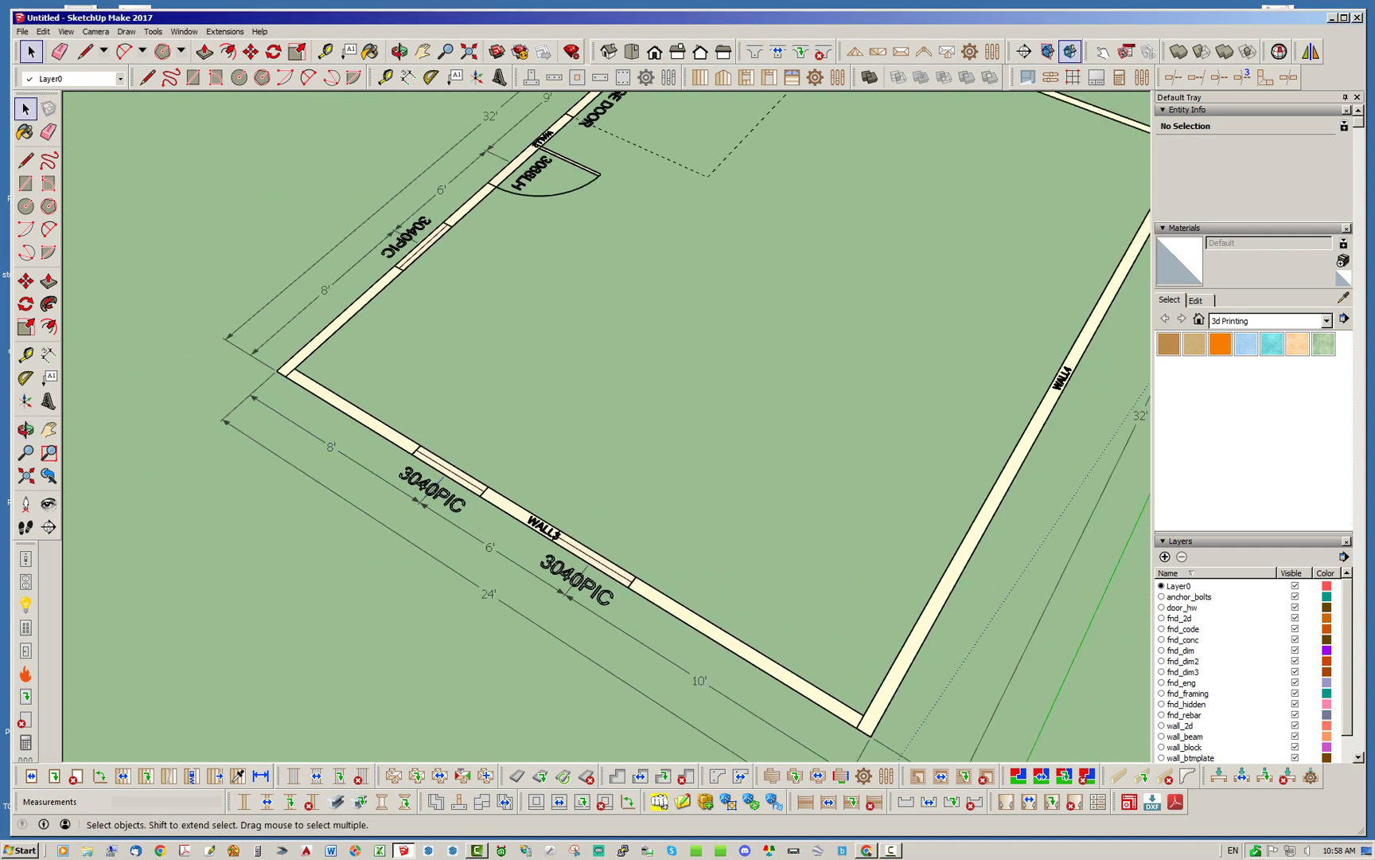
# Switch the 24' wall with the two windows to its 3D representation without framing
pyautogui.scroll(-3, 623, 448)
pyautogui.rightClick(615, 528)
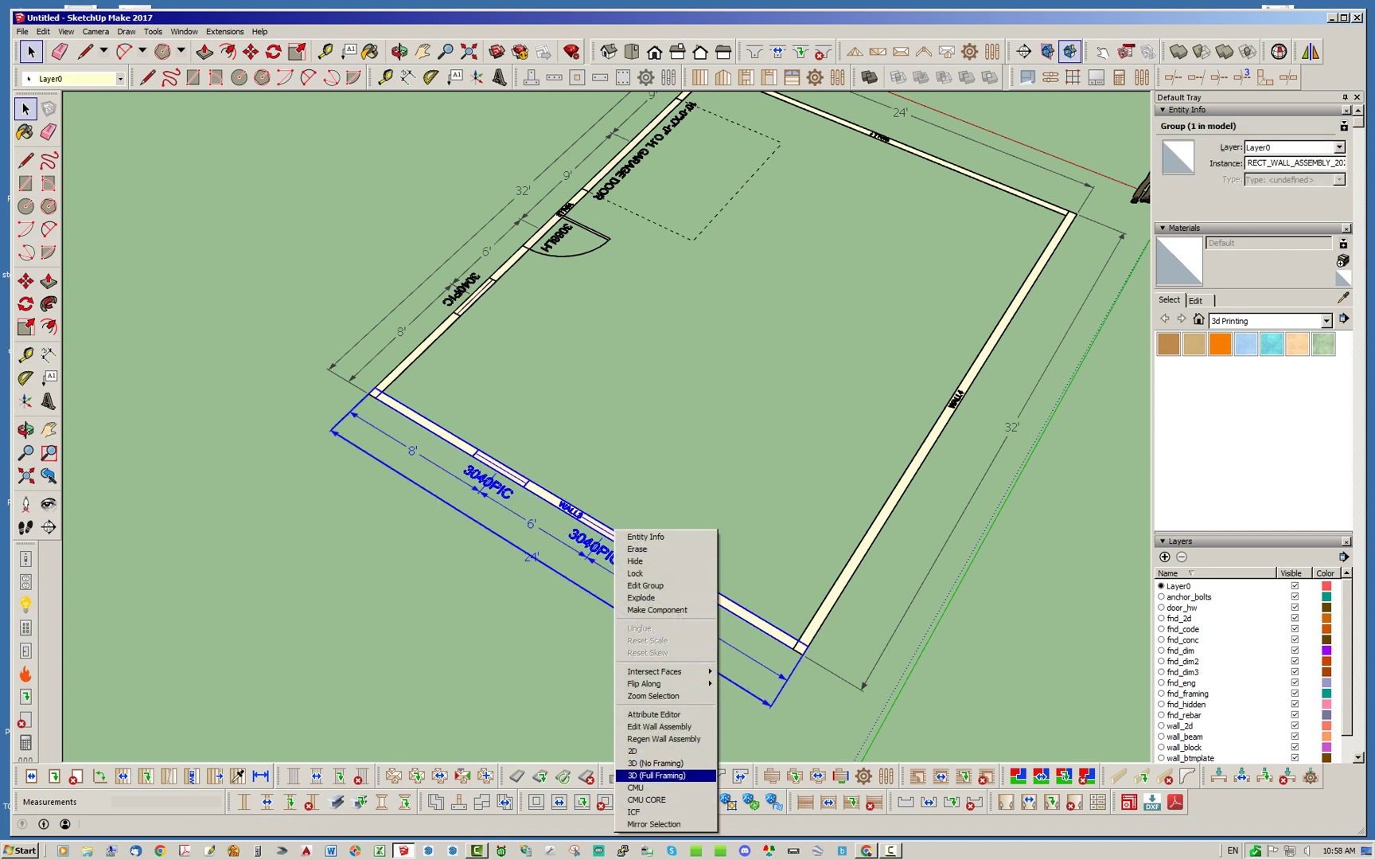
pyautogui.click(655, 763)
pyautogui.moveTo(605, 445); pyautogui.dragTo(677, 438, button='middle')
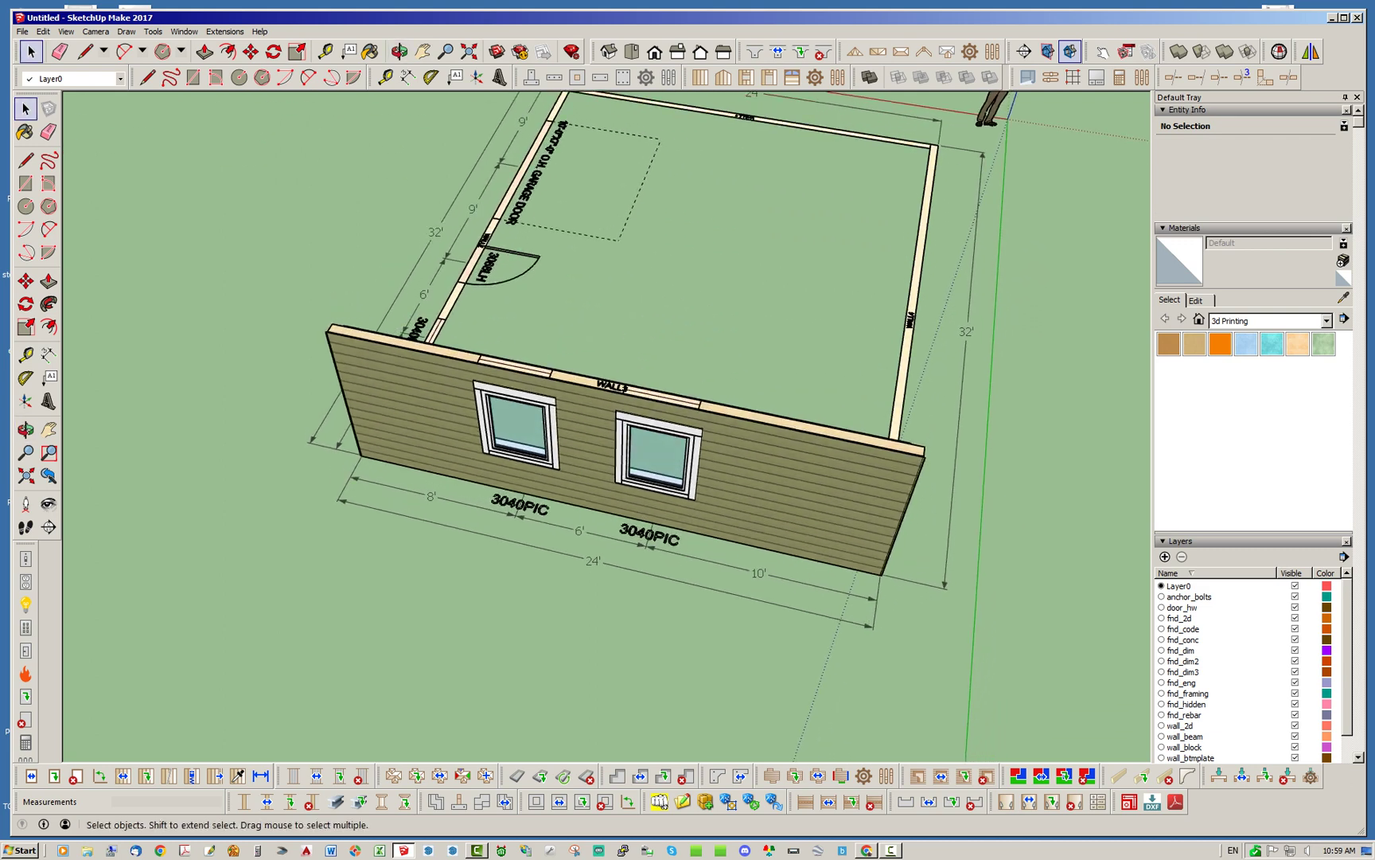
# Start editing the plan dimensions of the 24' wall with the two windows
pyautogui.click(260, 775)
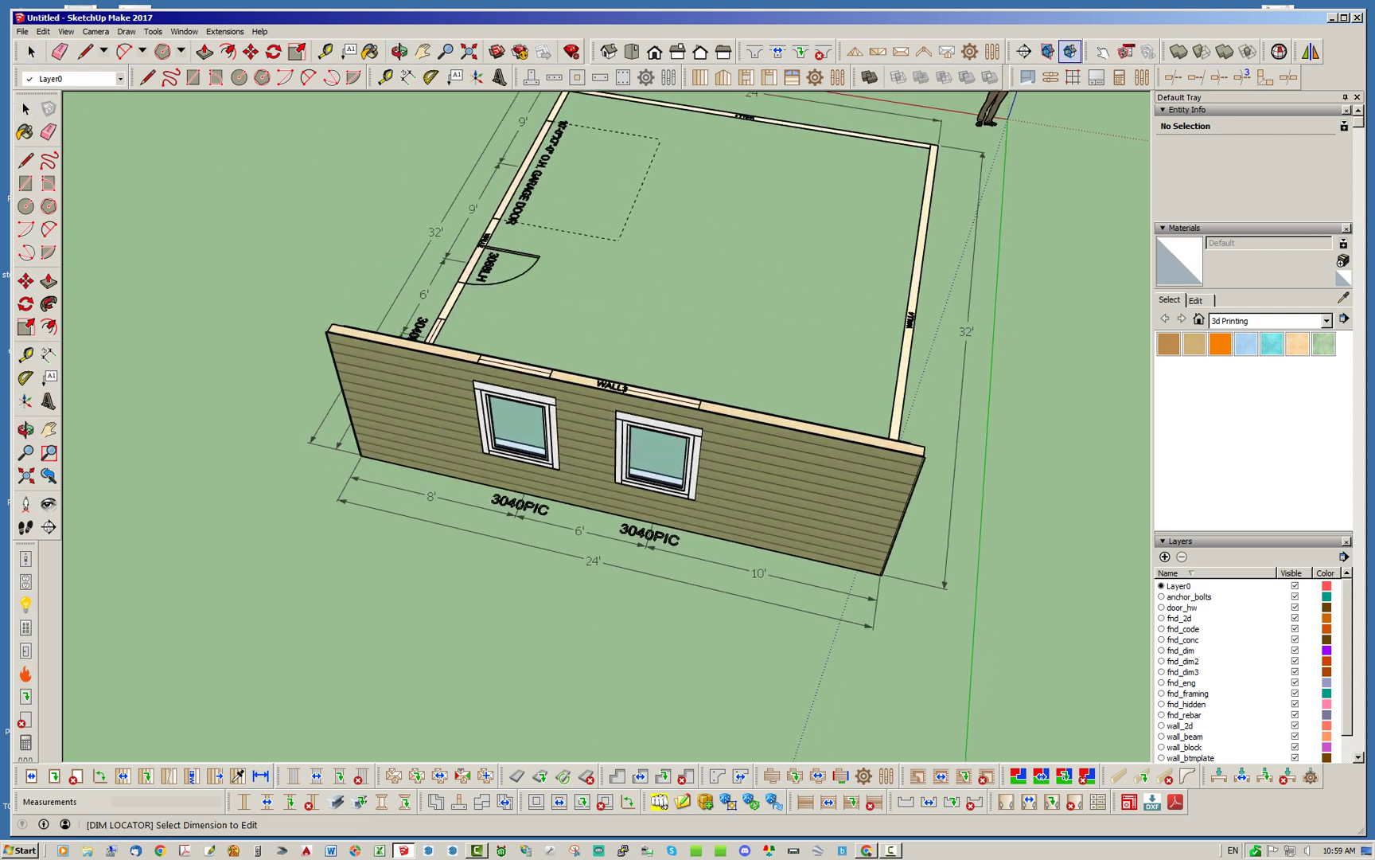